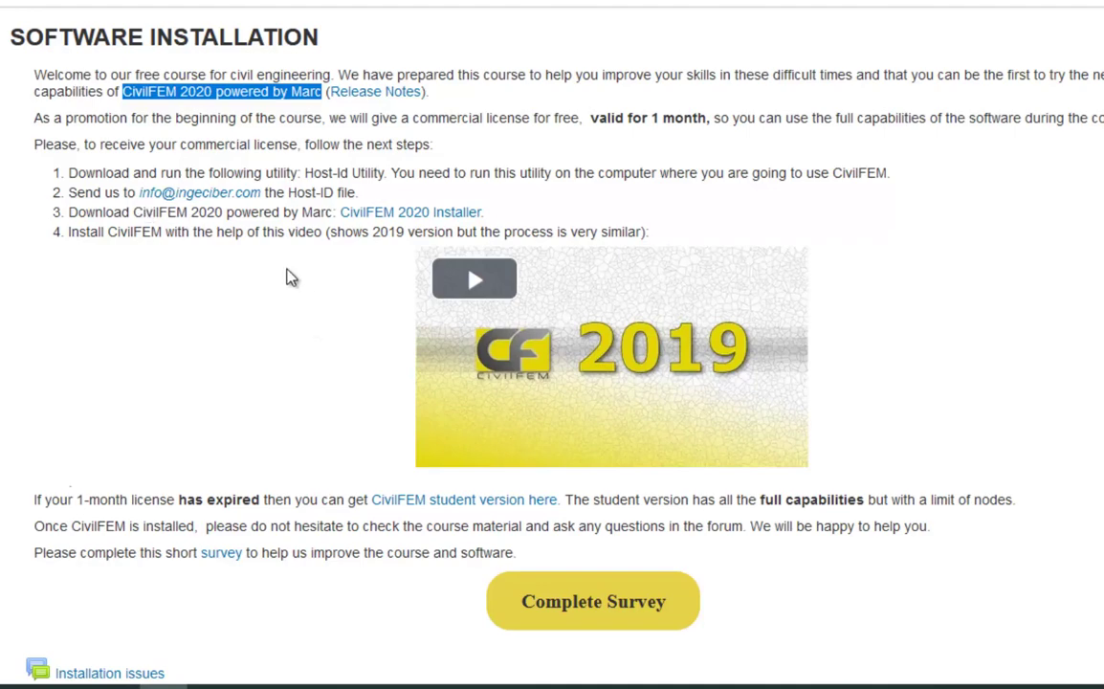
# - Review the CivilFEM 2020 software installation section of the course page and switch to the CivilFEM site registration page
pyautogui.scroll(-1, 296, 445)
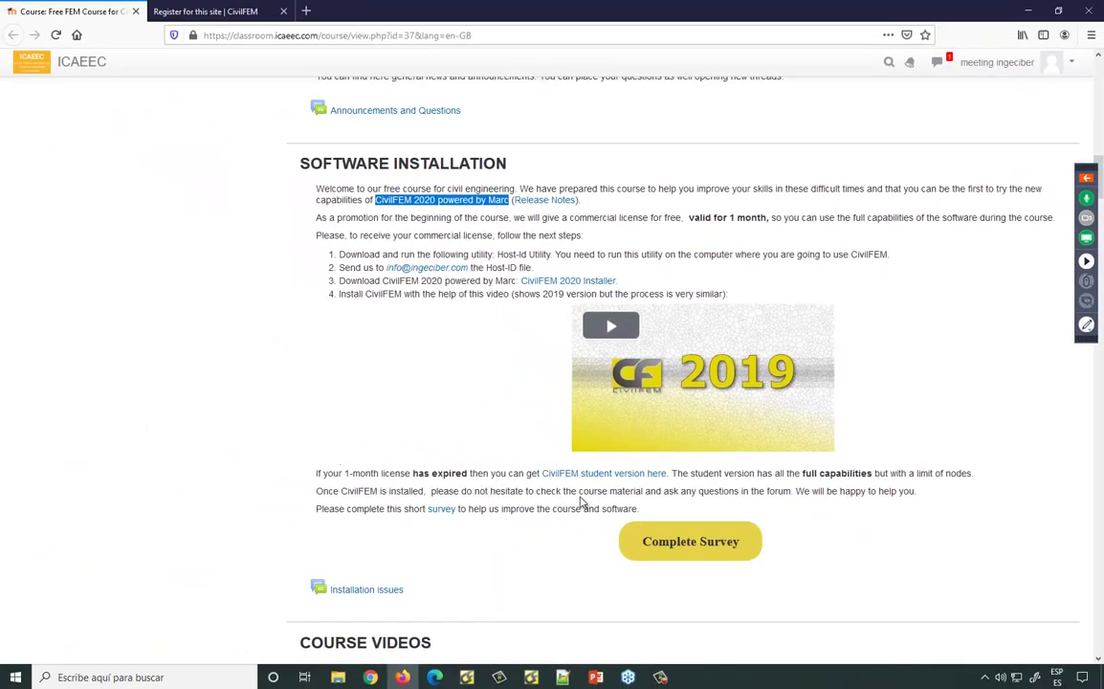
pyautogui.click(206, 12)
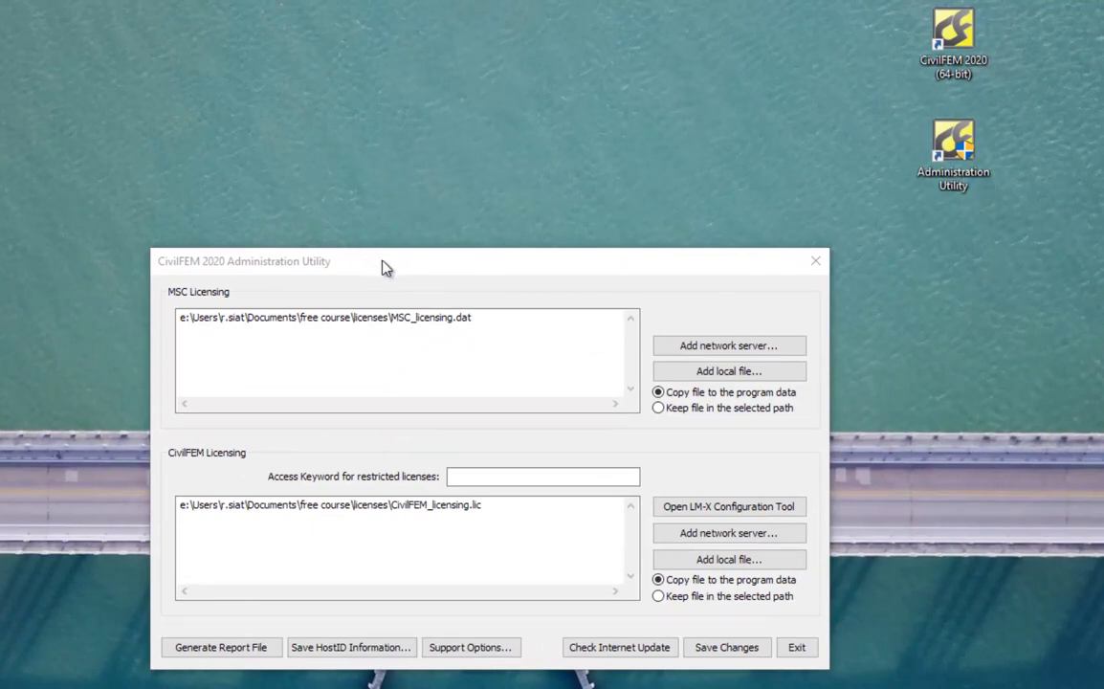
# - Highlight the MSC license file path in the CivilFEM 2020 Administration Utility to point out where the license is defined
pyautogui.keyDown('shift'); pyautogui.click(522, 329); pyautogui.keyUp('shift')
pyautogui.hotkey('ctrl', 'a')
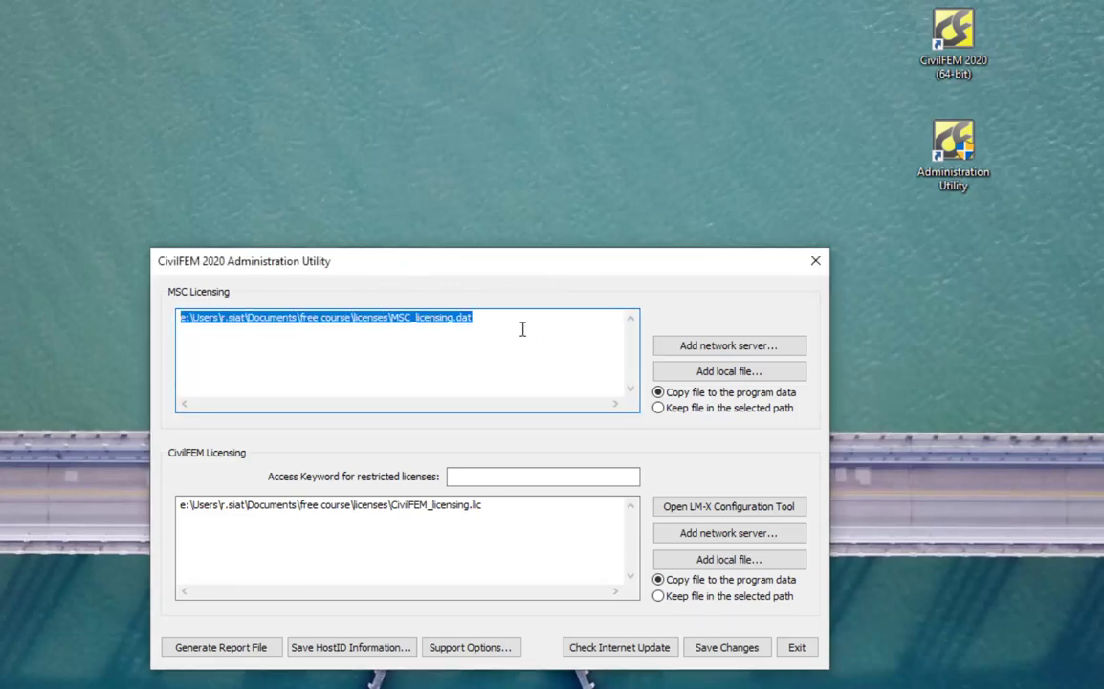
pyautogui.click(522, 329)
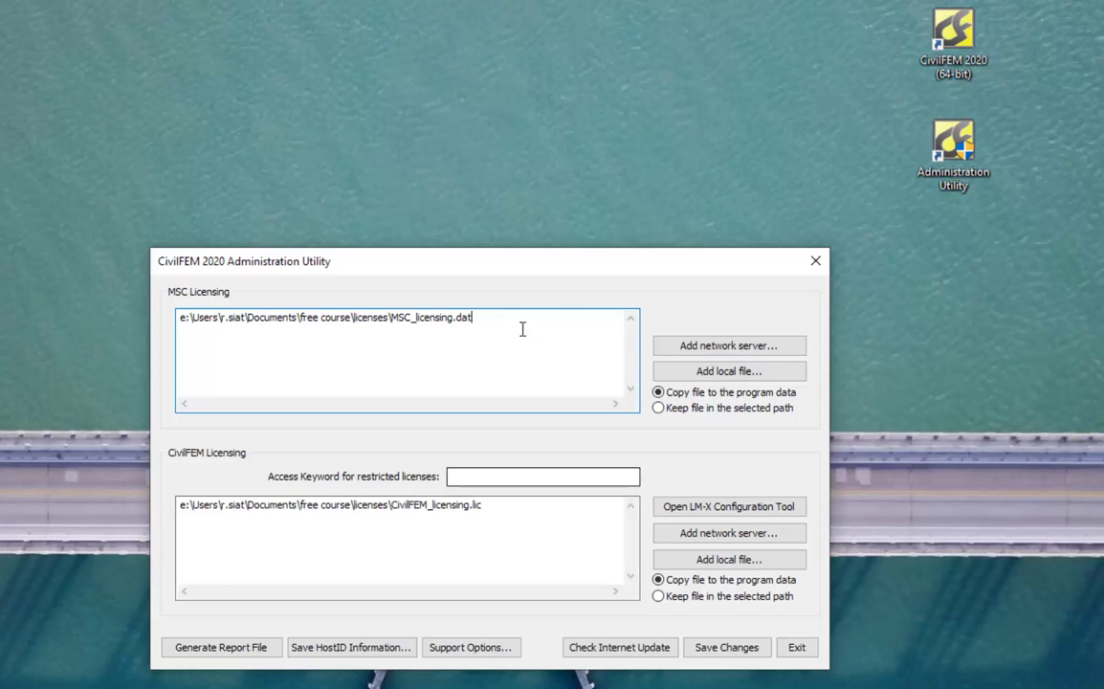
pyautogui.hotkey('shift', 'Left')
pyautogui.hotkey('shift', 'Left')
pyautogui.hotkey('shift', 'Left')
pyautogui.hotkey('shift', 'Left')
pyautogui.hotkey('shift', 'Left')
pyautogui.hotkey('shift', 'Left')
pyautogui.hotkey('shift', 'Left')
pyautogui.hotkey('shift', 'Left')
pyautogui.hotkey('shift', 'Left')
pyautogui.hotkey('shift', 'Left')
pyautogui.hotkey('shift', 'Left')
pyautogui.hotkey('shift', 'Left')
pyautogui.hotkey('shift', 'Left')
pyautogui.hotkey('shift', 'Left')
pyautogui.hotkey('shift', 'Left')
pyautogui.hotkey('shift', 'Left')
pyautogui.hotkey('shift', 'Left')
pyautogui.hotkey('shift', 'Left')
pyautogui.hotkey('shift', 'Left')
pyautogui.hotkey('shift', 'Left')
pyautogui.hotkey('shift', 'Home')
# - View the file chooser for adding a local MSC license file and leave it without choosing a file
pyautogui.press('Tab')
pyautogui.press('Tab')
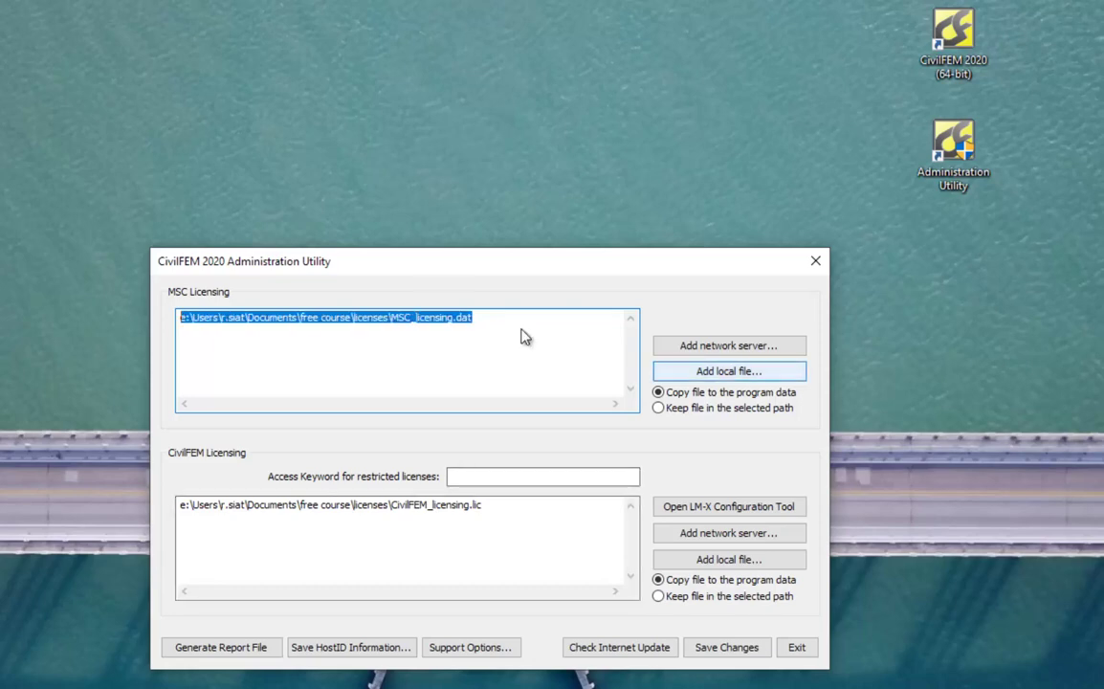
pyautogui.press('Return')
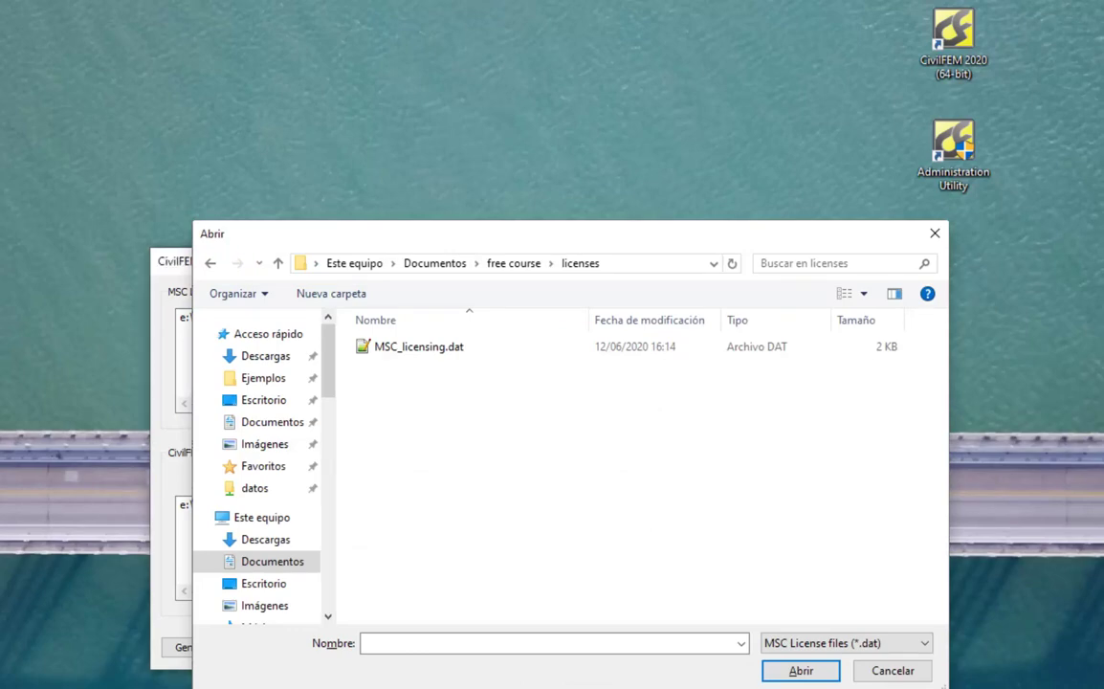
pyautogui.press('Escape')
pyautogui.hotkey('shift', 'Home')
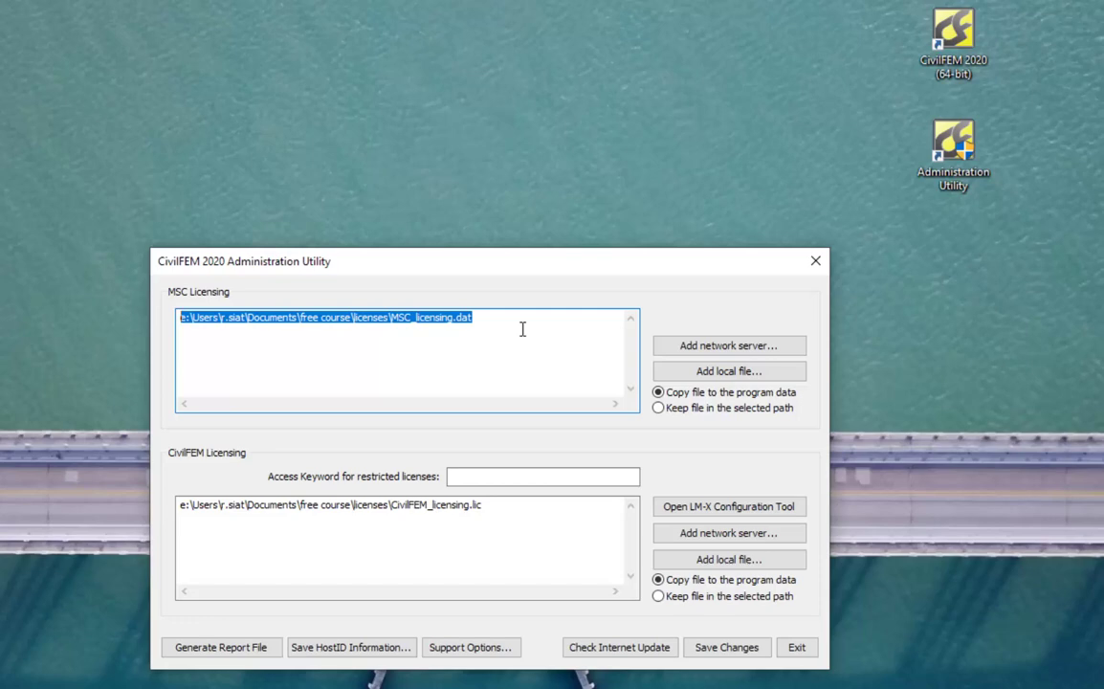
pyautogui.press('Tab')
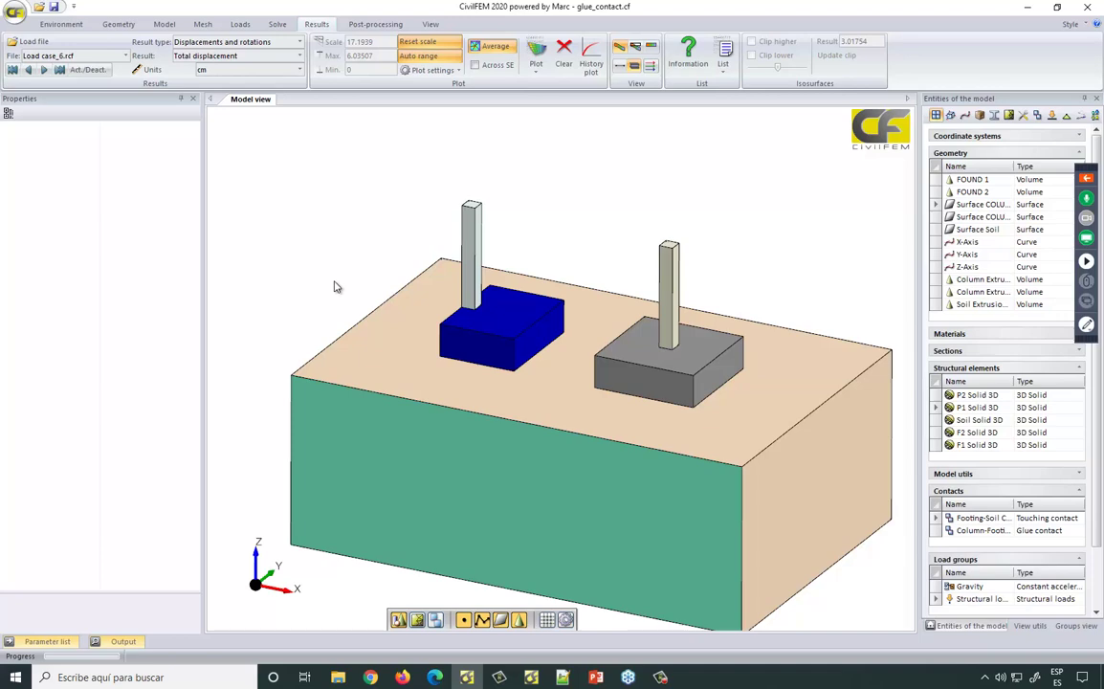
pyautogui.moveTo(335, 287); pyautogui.dragTo(320, 261, button='middle')
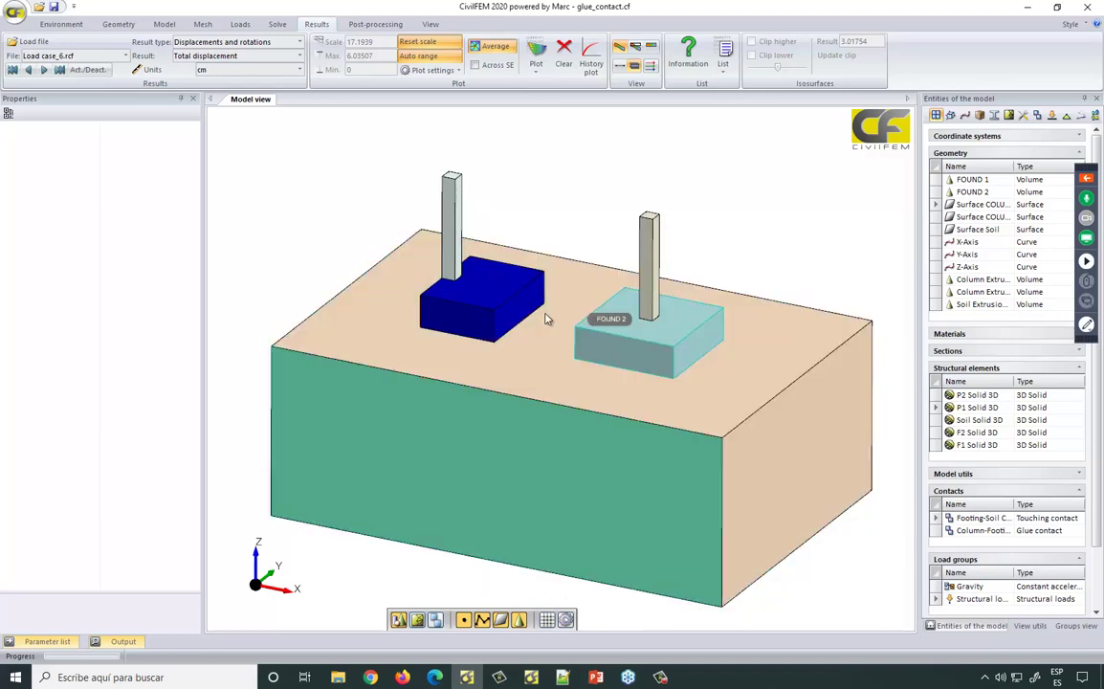
pyautogui.click(494, 317)
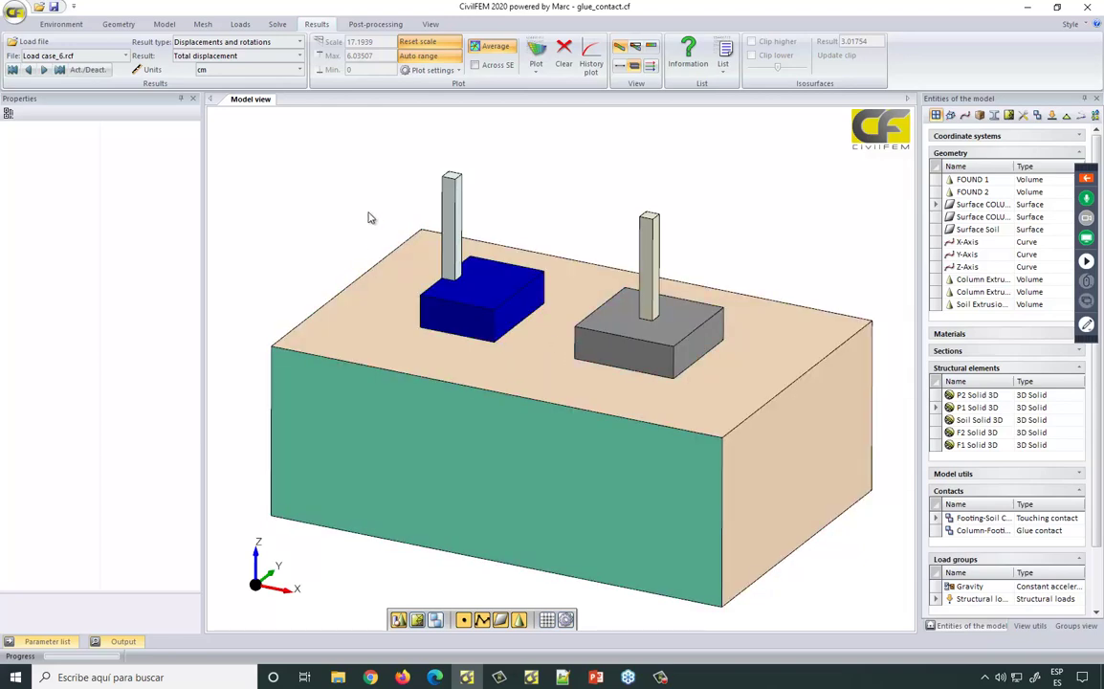
pyautogui.moveTo(369, 218); pyautogui.dragTo(365, 236, button='middle')
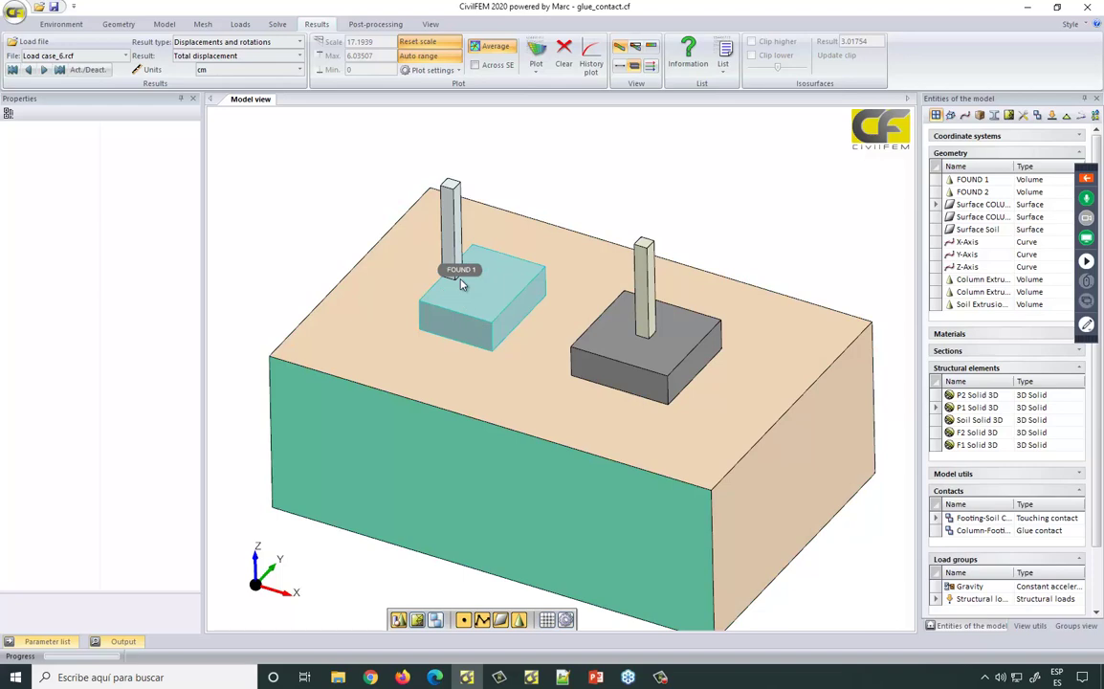
pyautogui.click(460, 284)
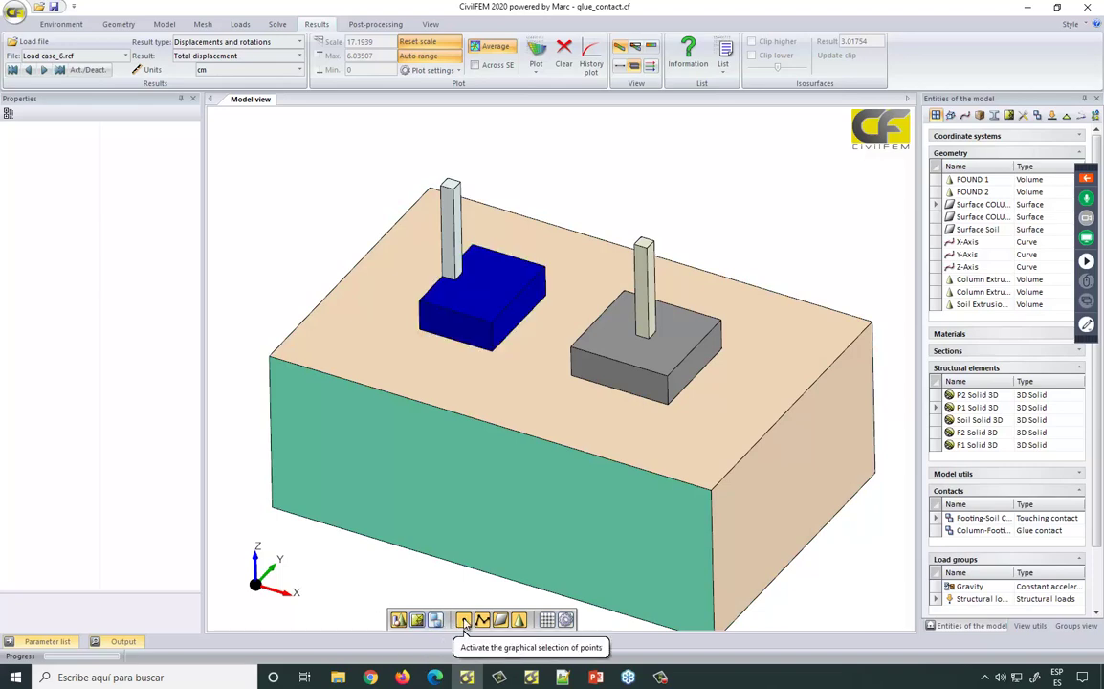
# - Hide the HUD toolbar of the model view and show it again
pyautogui.click(430, 24)
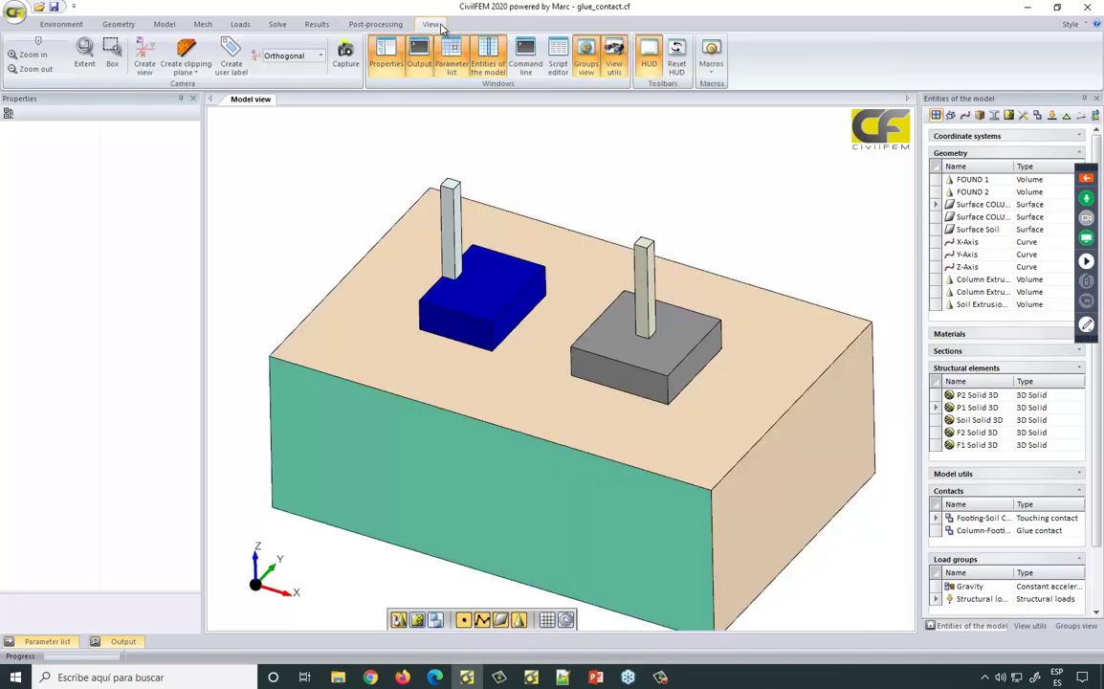
pyautogui.click(651, 69)
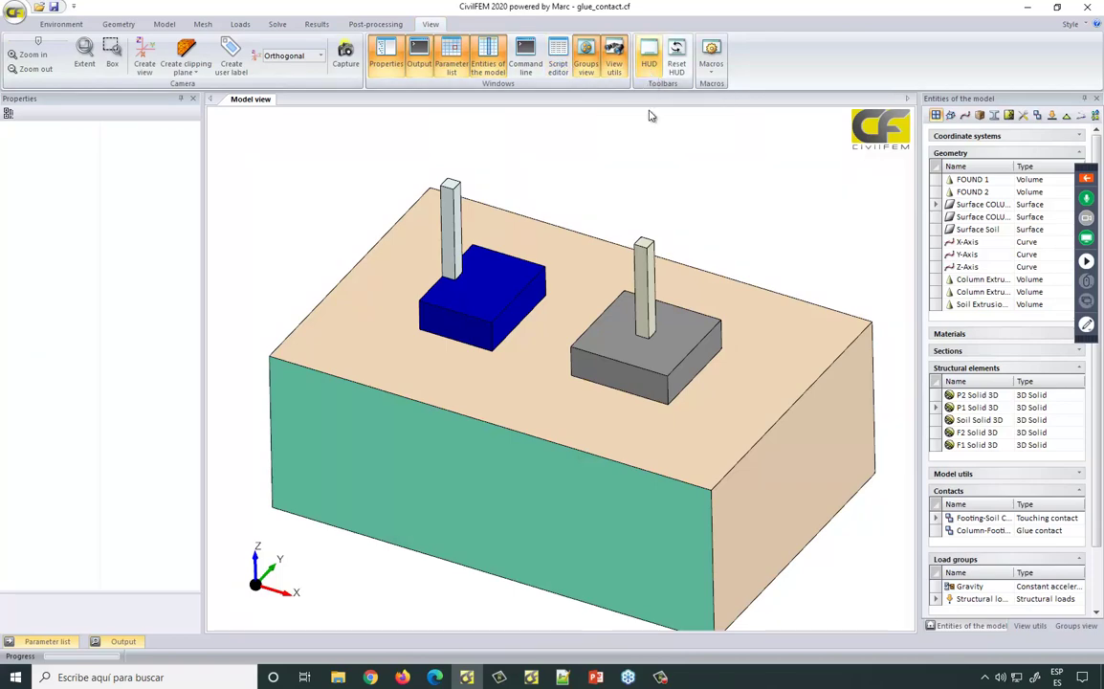
pyautogui.click(650, 59)
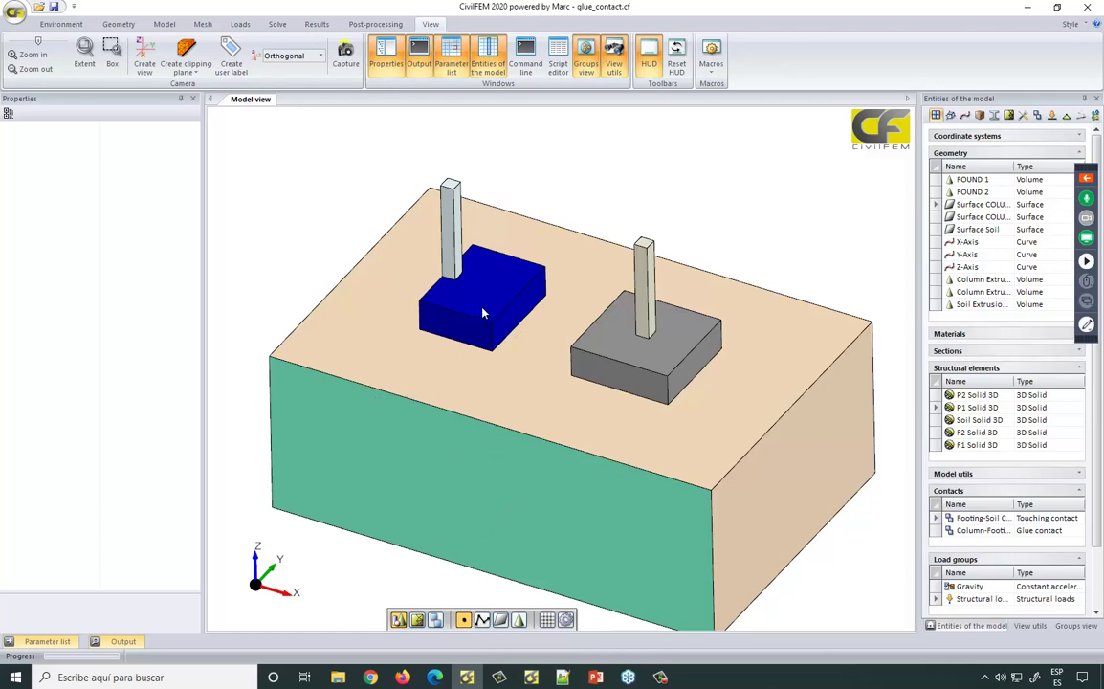
# - Restrict graphical selection to volumes, select all geometry entities and clear the selection
pyautogui.click(463, 620)
pyautogui.click(501, 620)
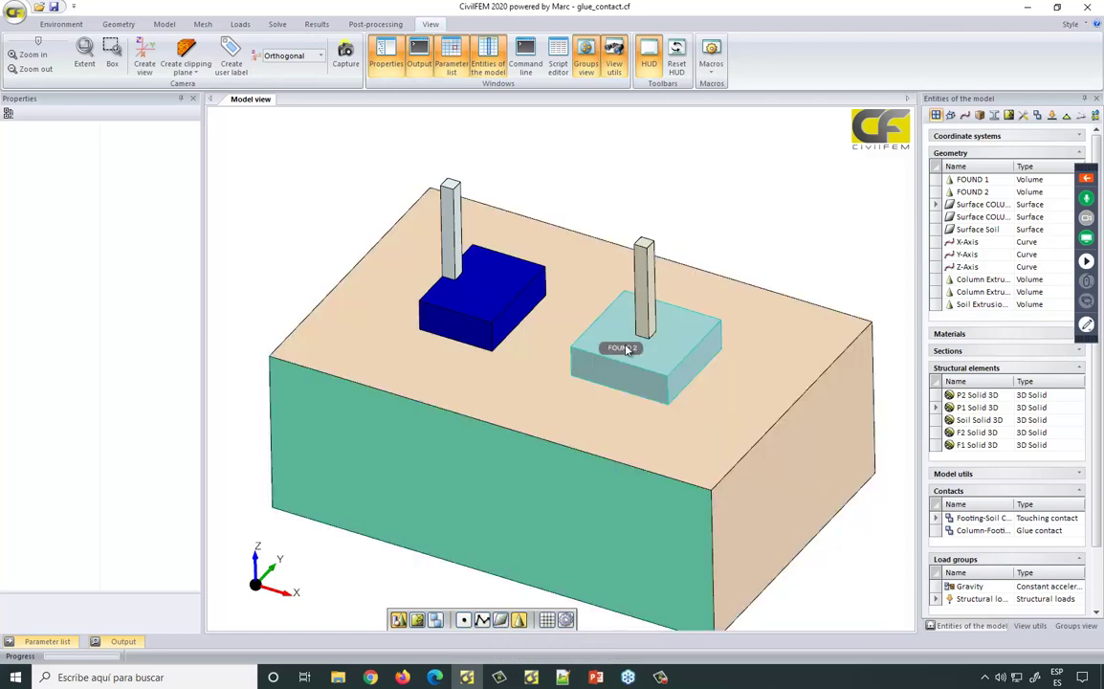
pyautogui.hotkey('ctrl', 'a')
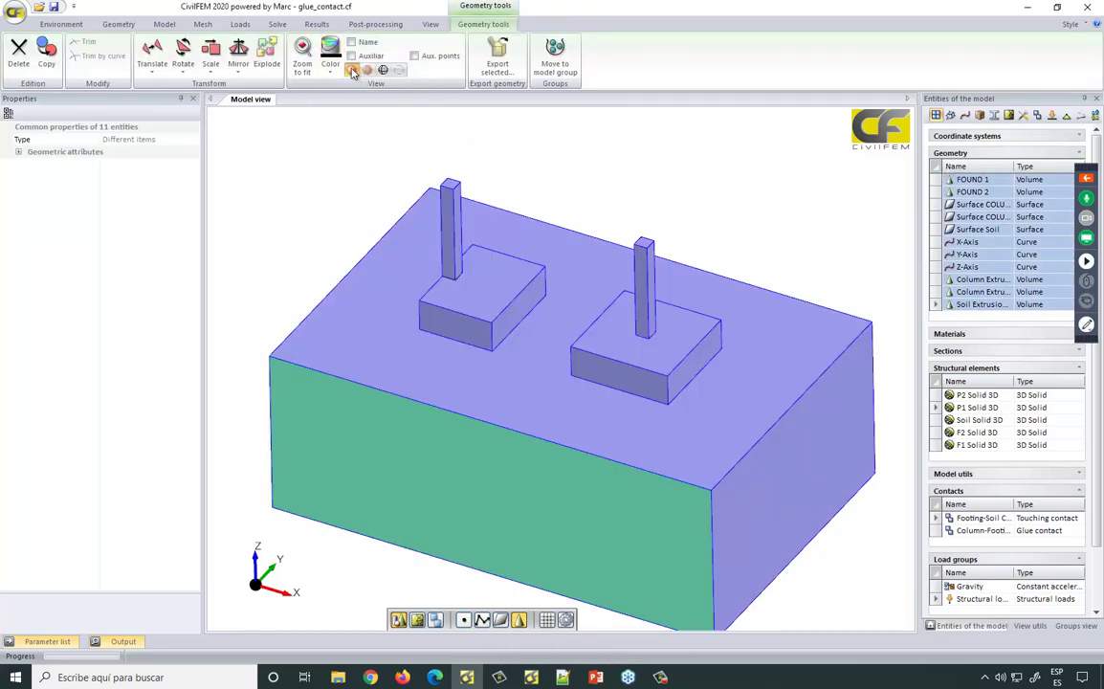
pyautogui.press('Escape')
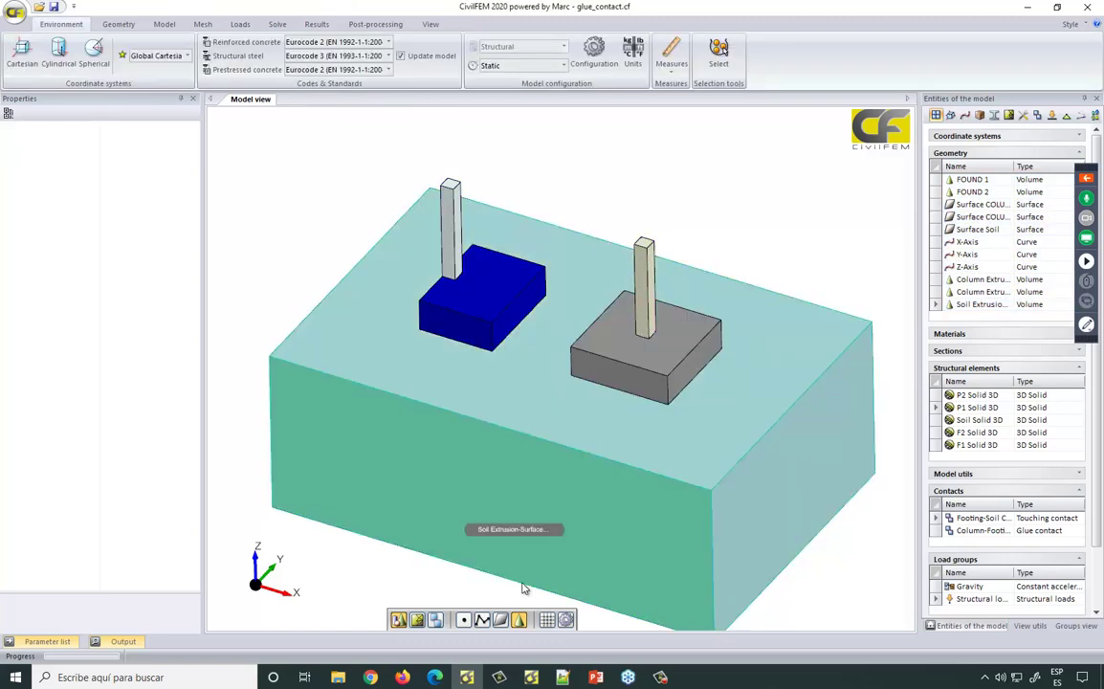
# - Restore graphical selection of points, curves and surfaces, and select the Surface COLUMN 1 surface
pyautogui.scroll(-2, 480, 402)
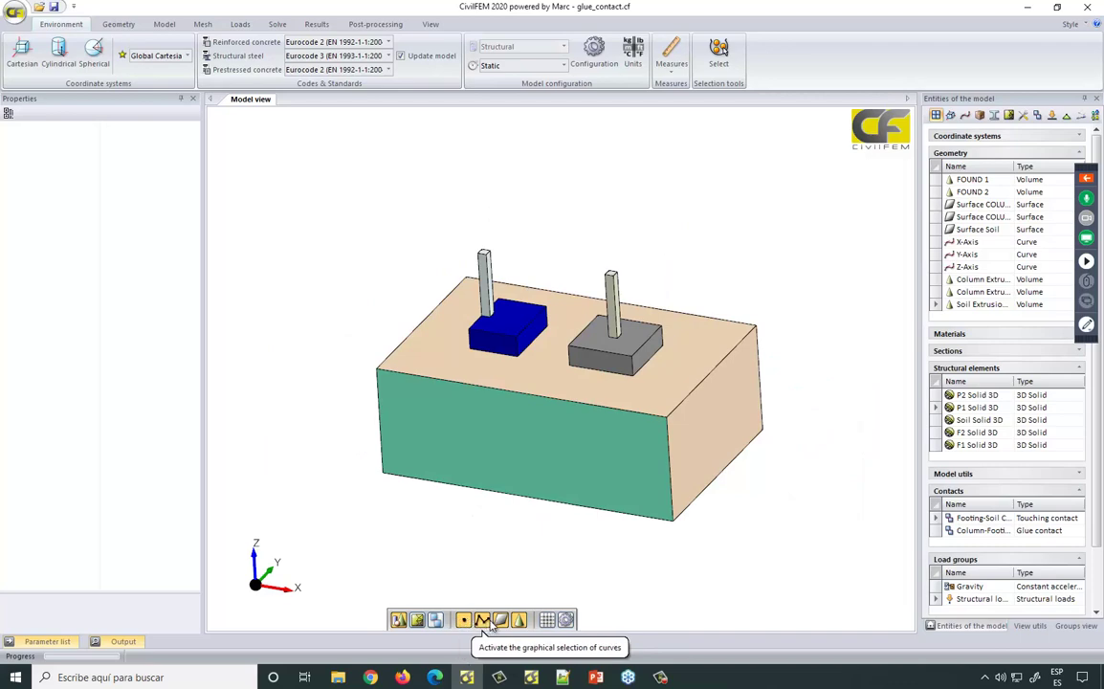
pyautogui.scroll(2, 585, 575)
pyautogui.click(660, 307)
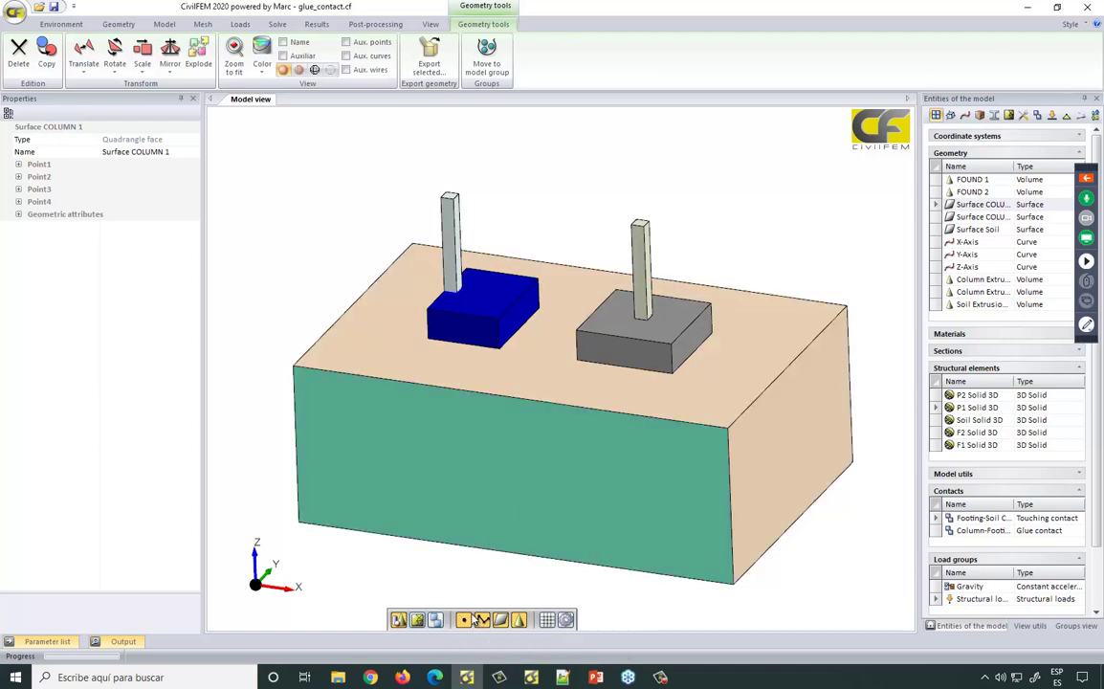
# - Switch the model view from geometry to the mesh and try the graphical selection of elements and nodes
pyautogui.click(418, 620)
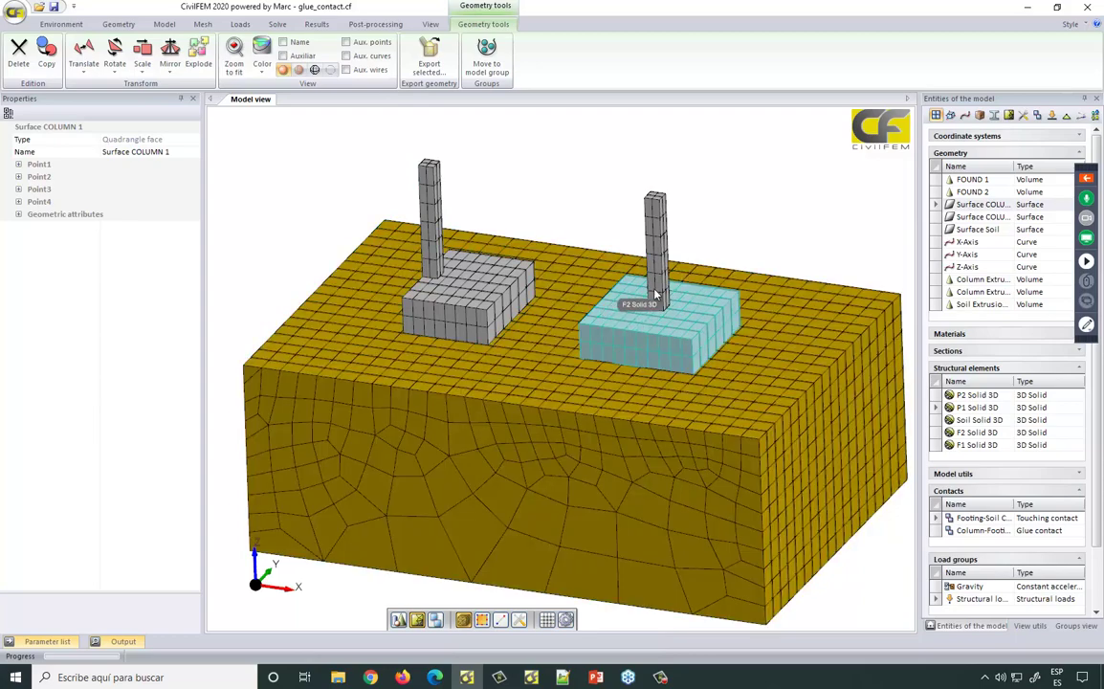
pyautogui.click(482, 620)
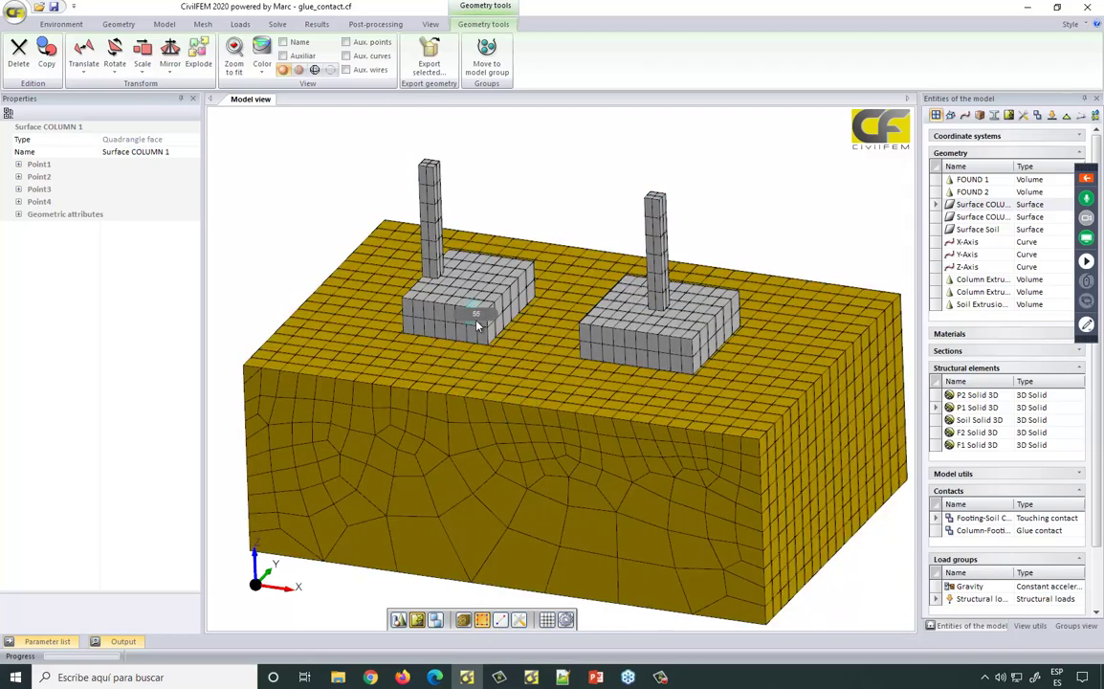
pyautogui.click(500, 619)
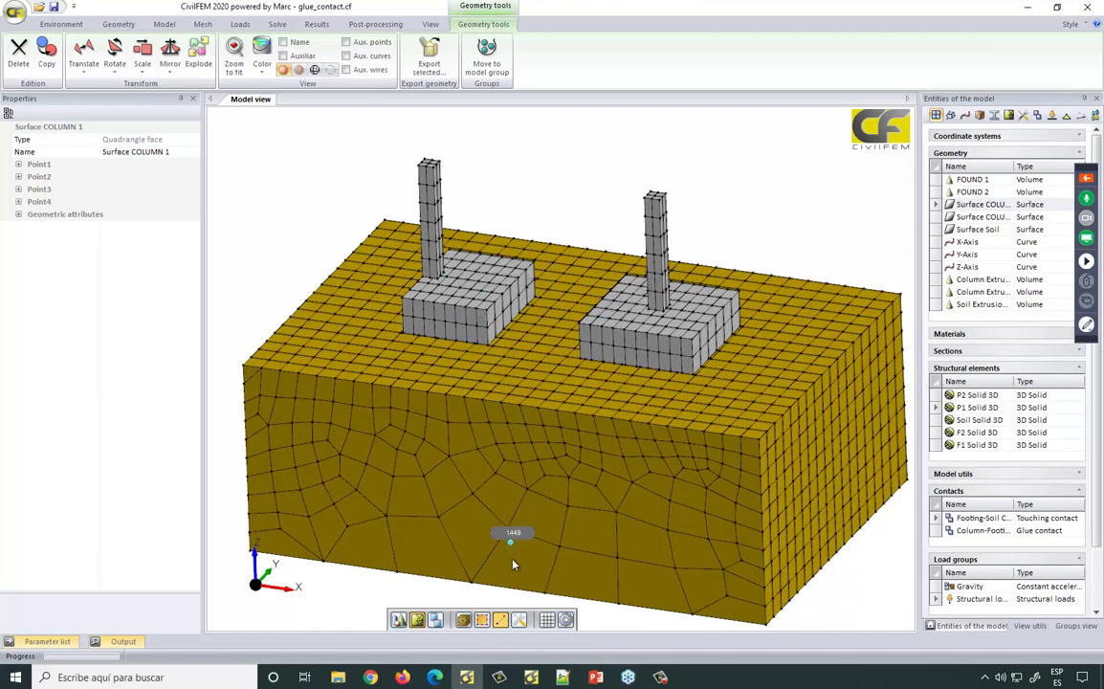
pyautogui.click(500, 619)
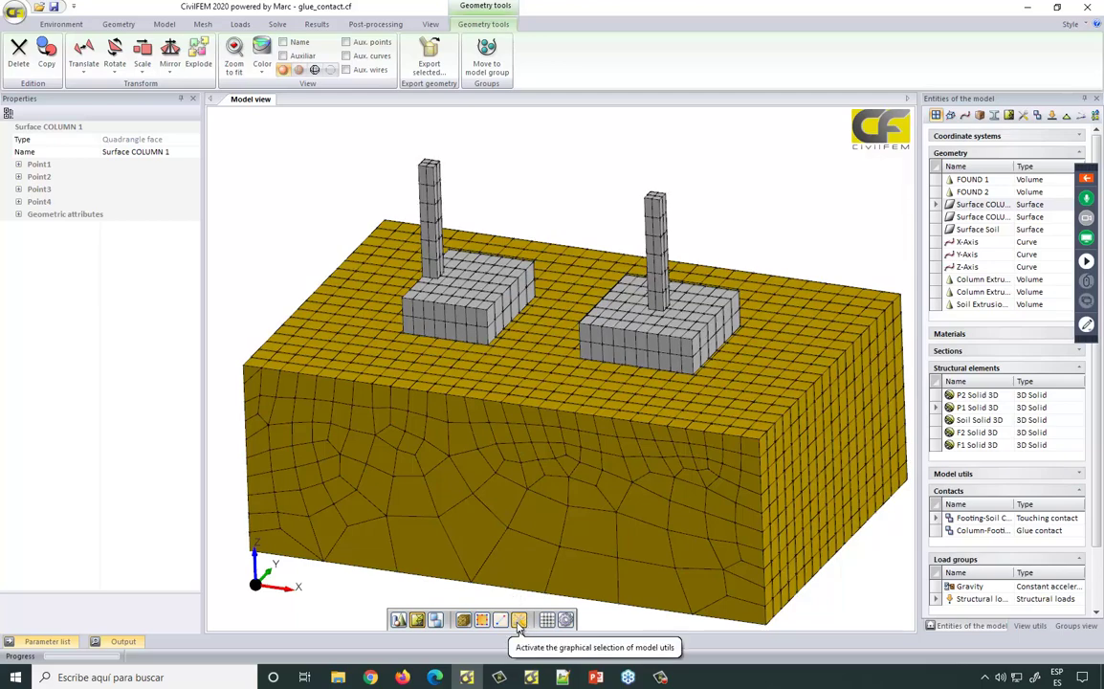
# - Try the graphical selection of model utils, expand the model utils list, and return to selecting structural elements
pyautogui.click(517, 621)
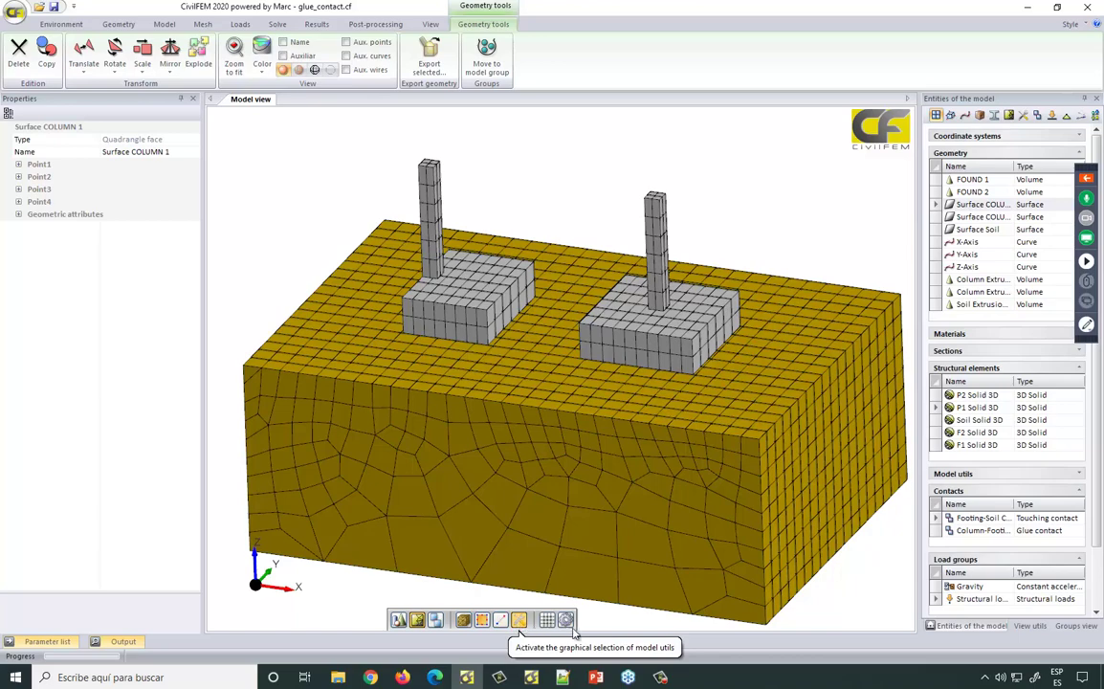
pyautogui.click(977, 477)
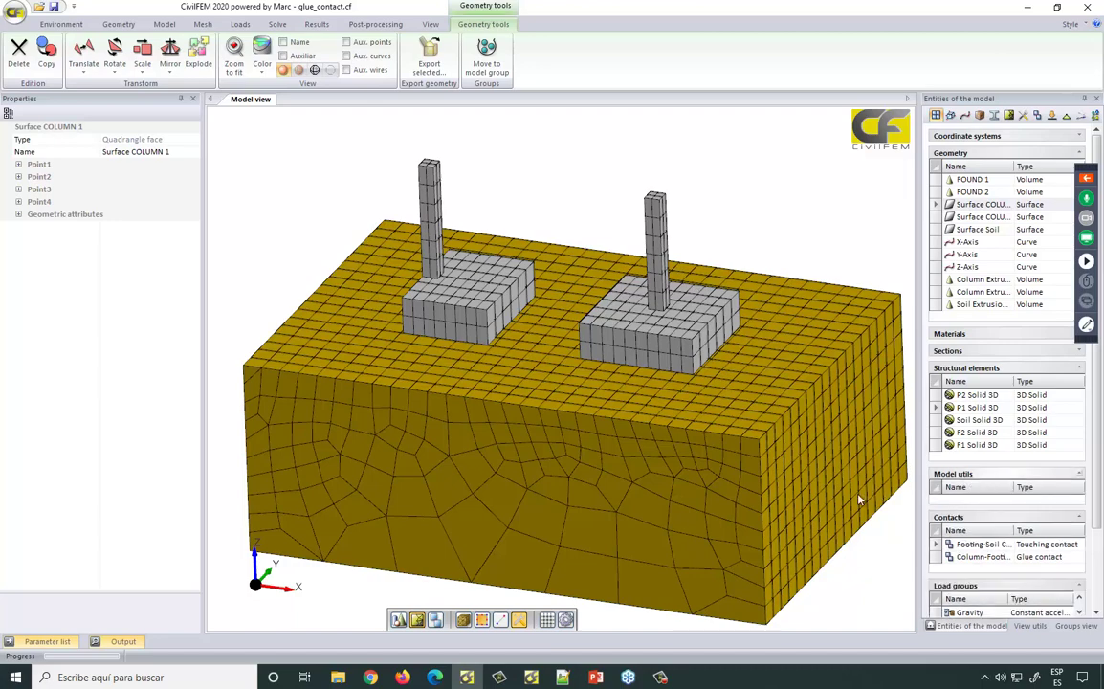
pyautogui.click(464, 621)
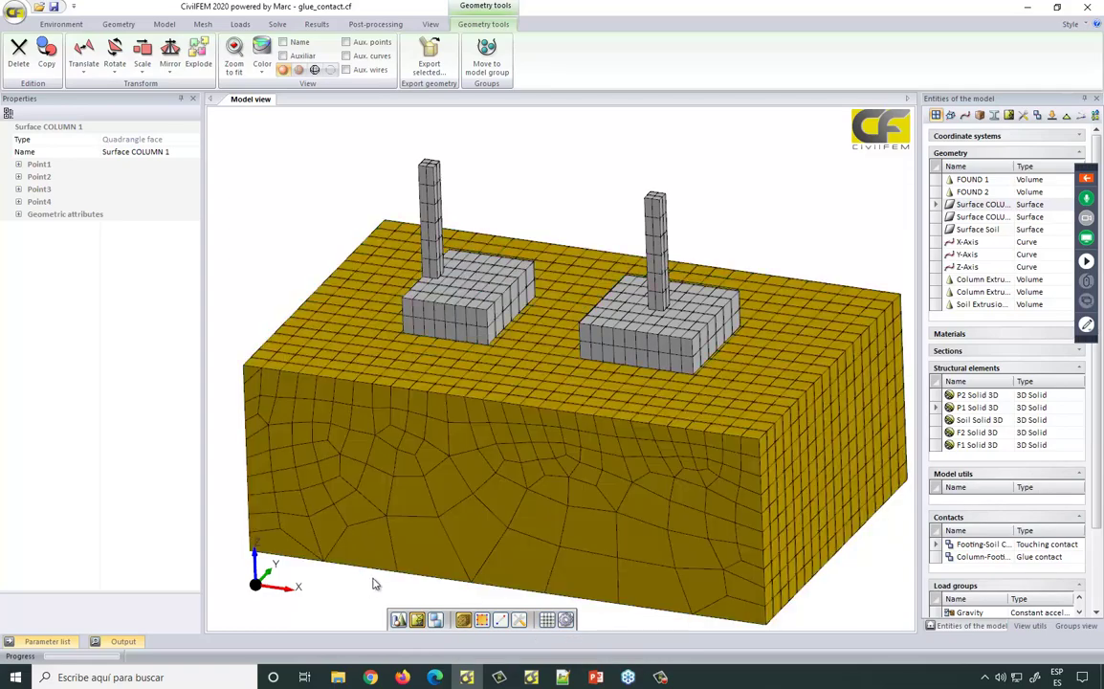
# - Examine the meshed columns and footings on the soil block from several angles, up close around the column bases
pyautogui.scroll(-3, 377, 582)
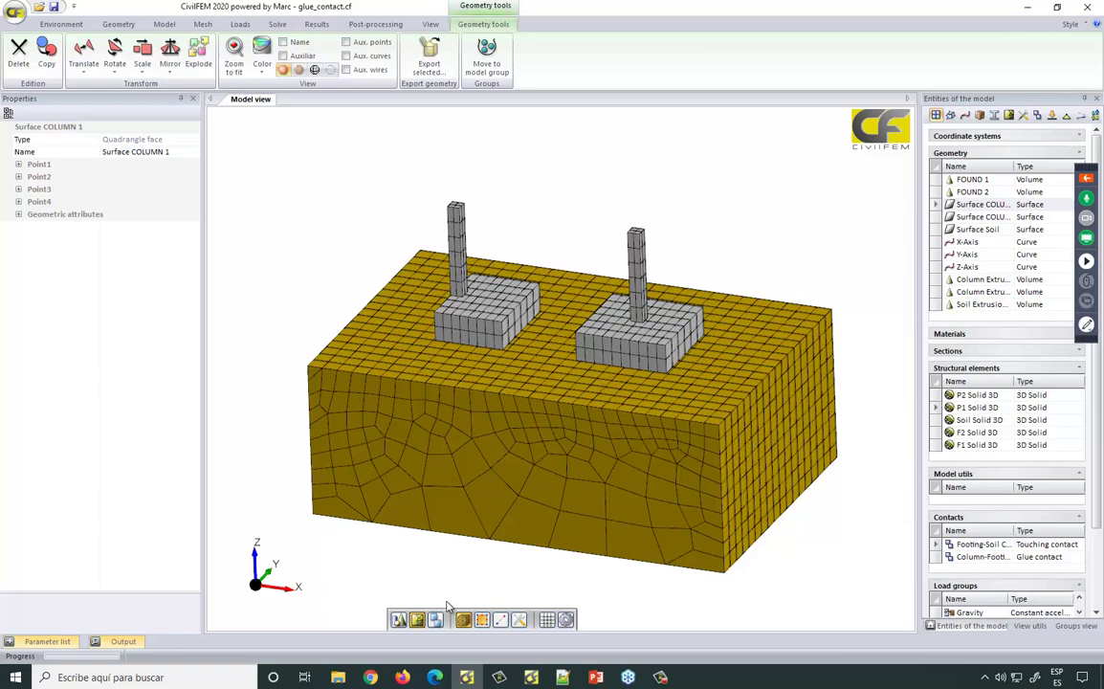
pyautogui.scroll(3, 440, 163)
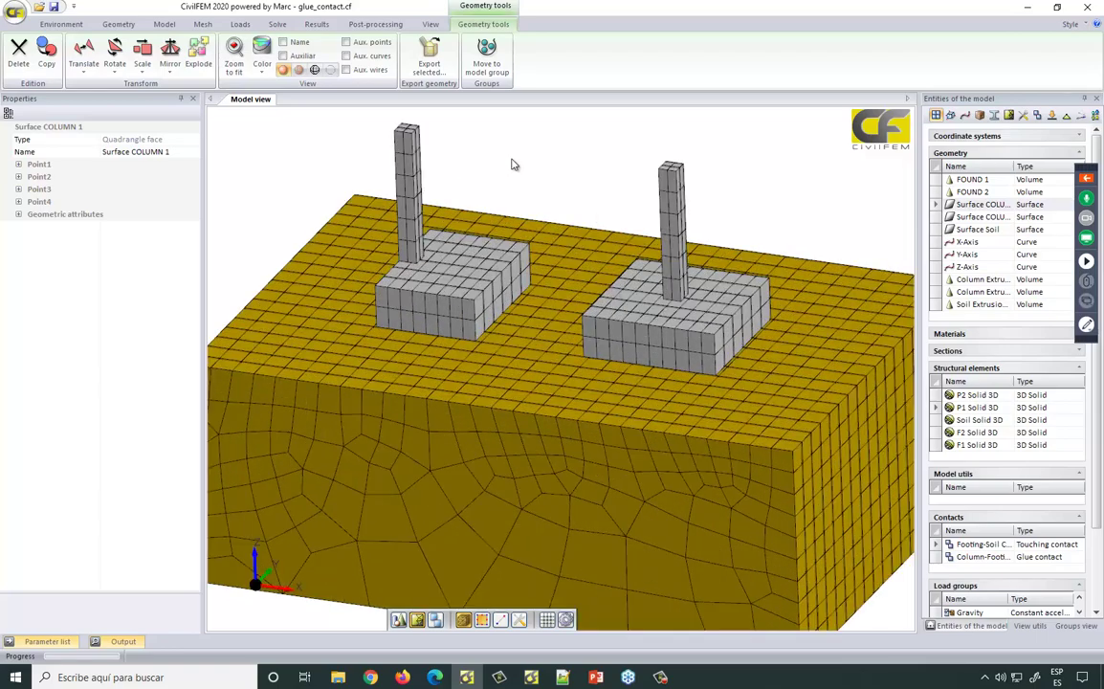
pyautogui.moveTo(512, 164); pyautogui.dragTo(564, 230, button='middle')
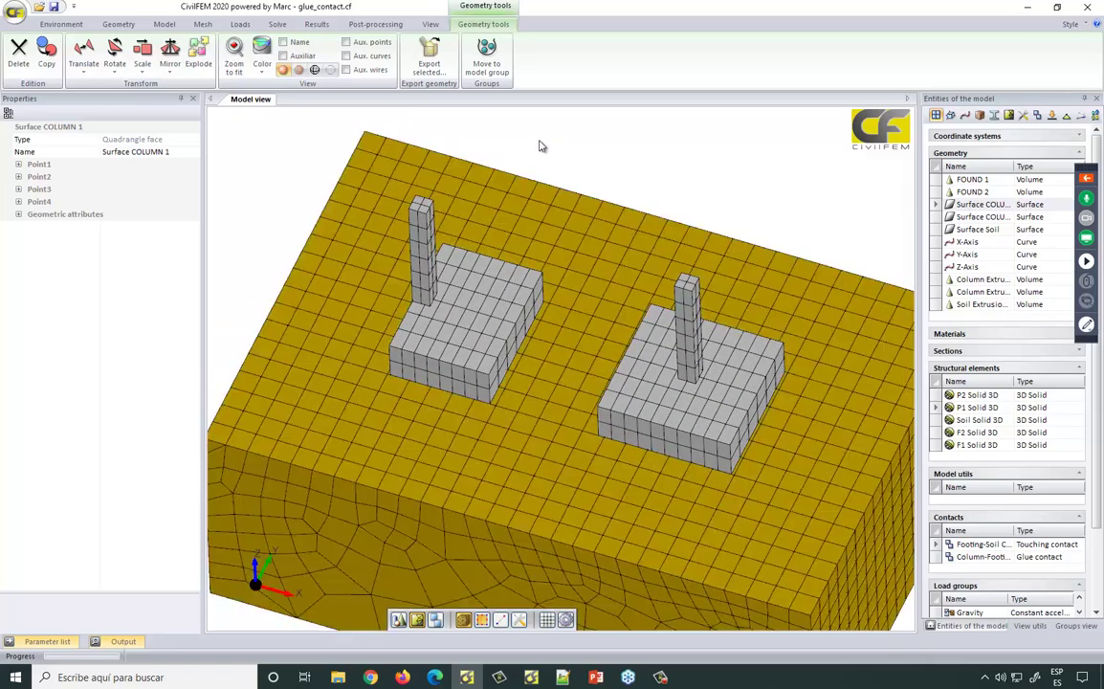
pyautogui.scroll(4, 538, 146)
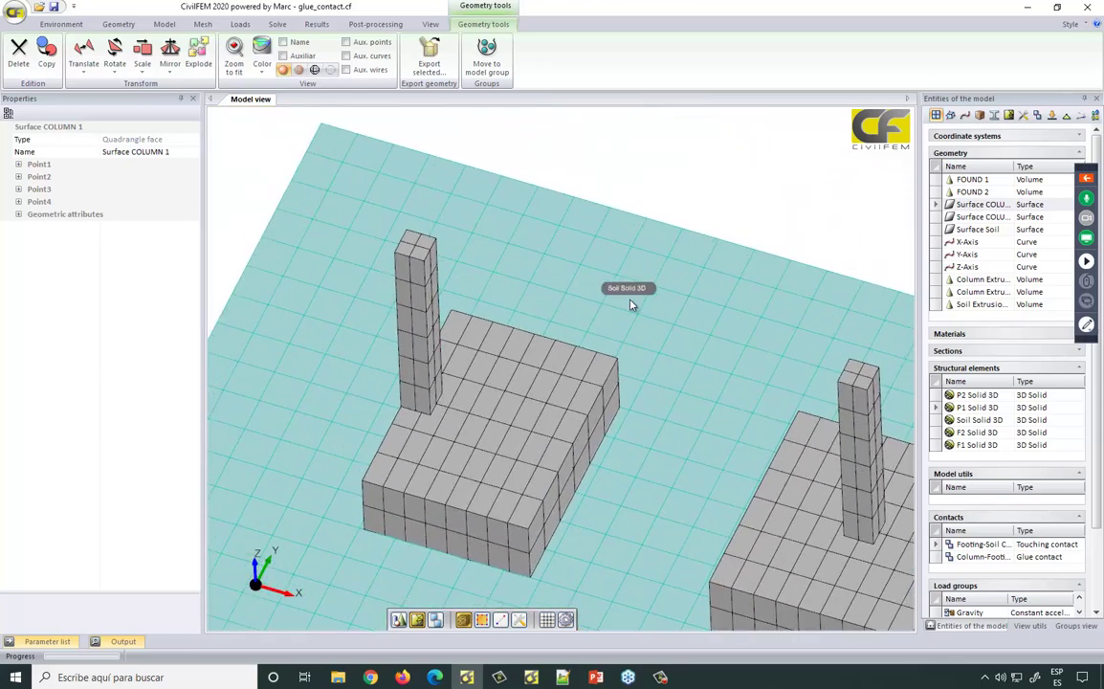
pyautogui.scroll(-3, 660, 175)
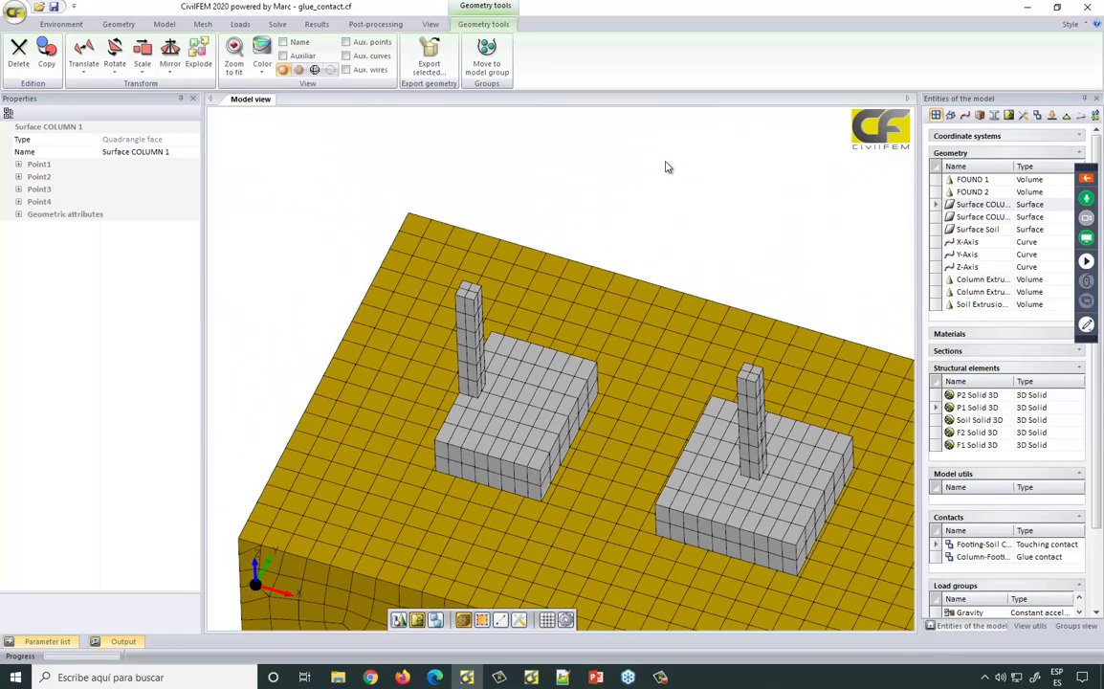
pyautogui.moveTo(643, 231); pyautogui.dragTo(645, 212, button='middle')
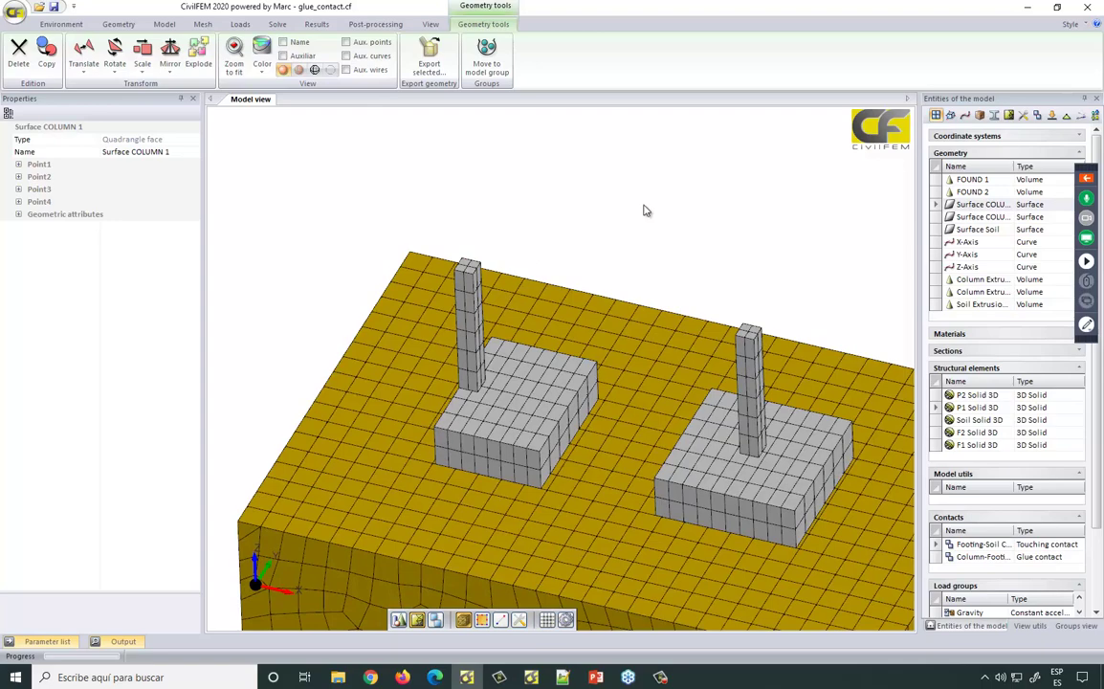
pyautogui.moveTo(621, 192); pyautogui.dragTo(578, 135, button='middle')
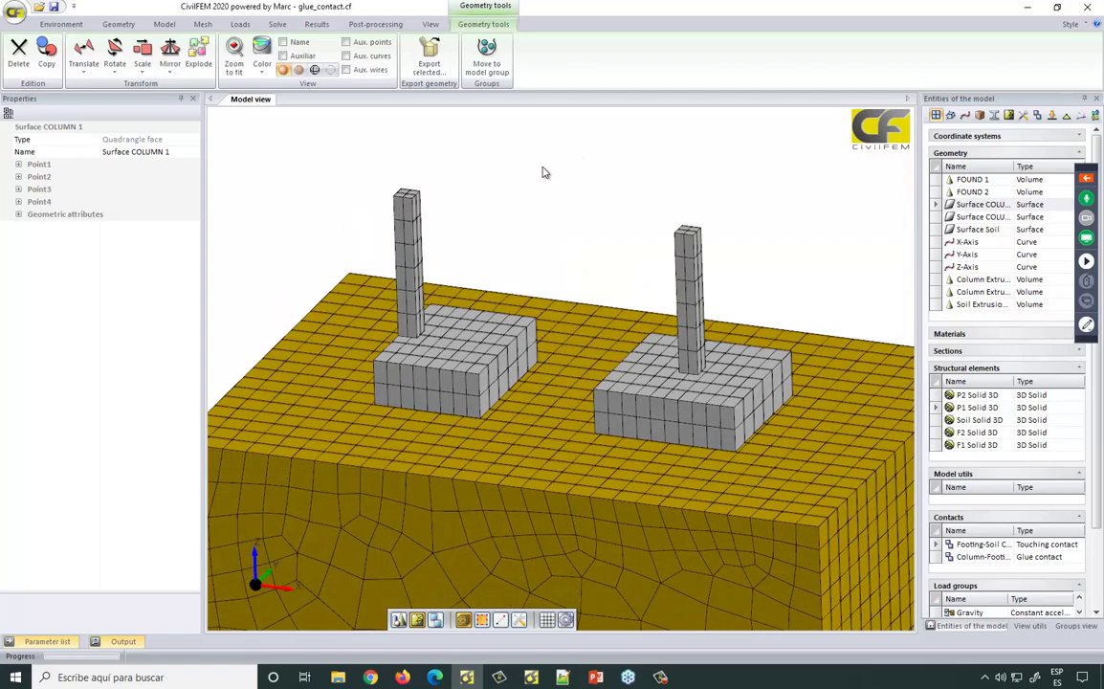
pyautogui.scroll(3, 531, 187)
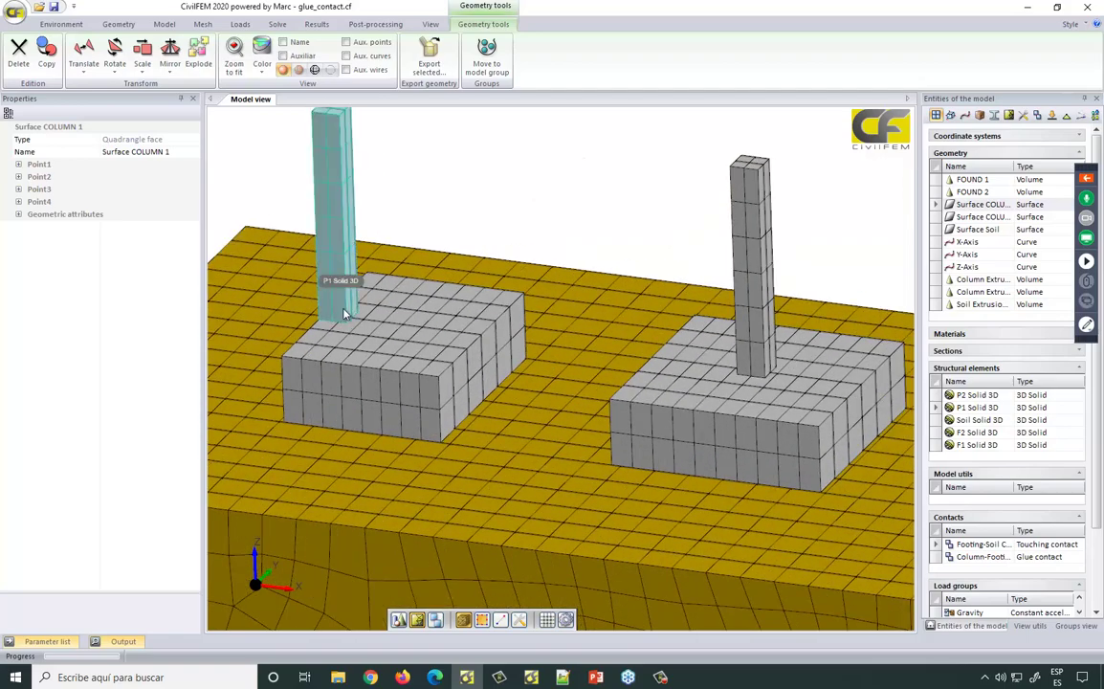
# - Examine where the meshed columns meet the footings and where the footings meet the soil, from different angles and distances
pyautogui.moveTo(309, 277); pyautogui.dragTo(400, 294, button='middle')
pyautogui.moveTo(467, 372); pyautogui.dragTo(532, 463, button='middle')
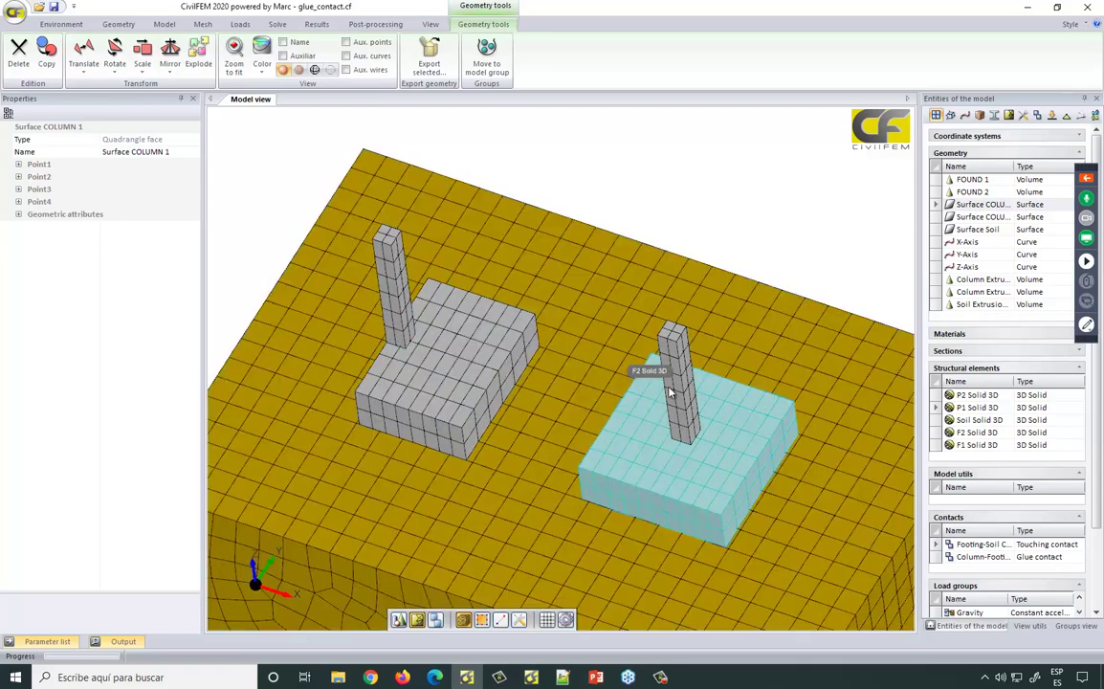
pyautogui.moveTo(364, 382); pyautogui.dragTo(610, 499, button='middle')
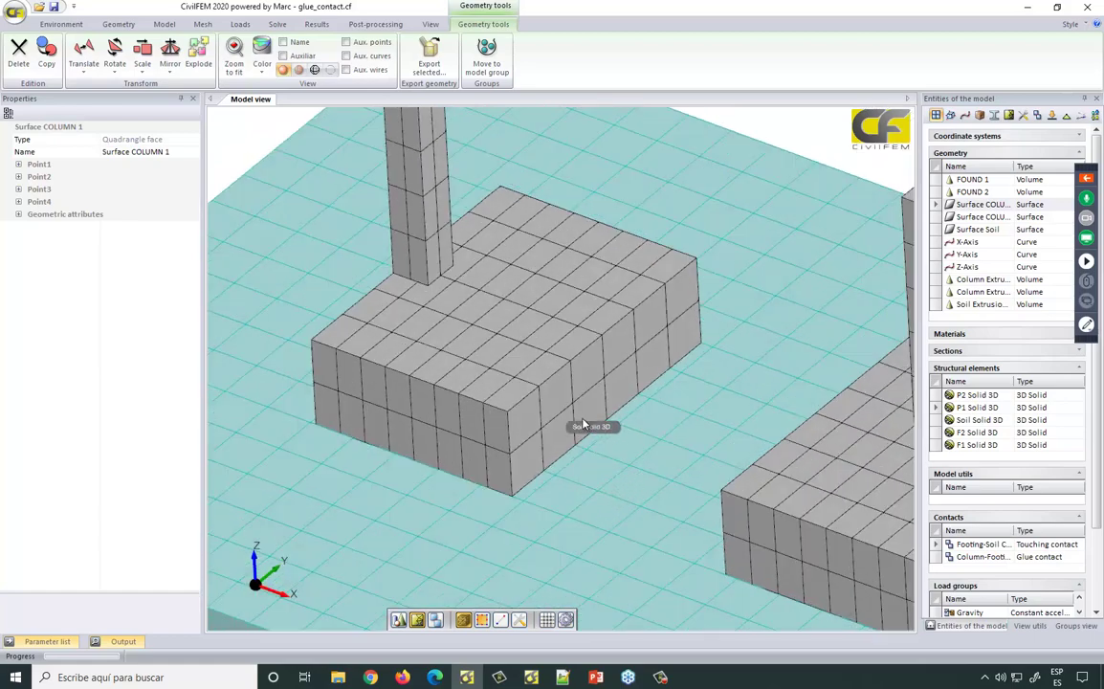
pyautogui.moveTo(583, 424); pyautogui.dragTo(603, 438, button='middle')
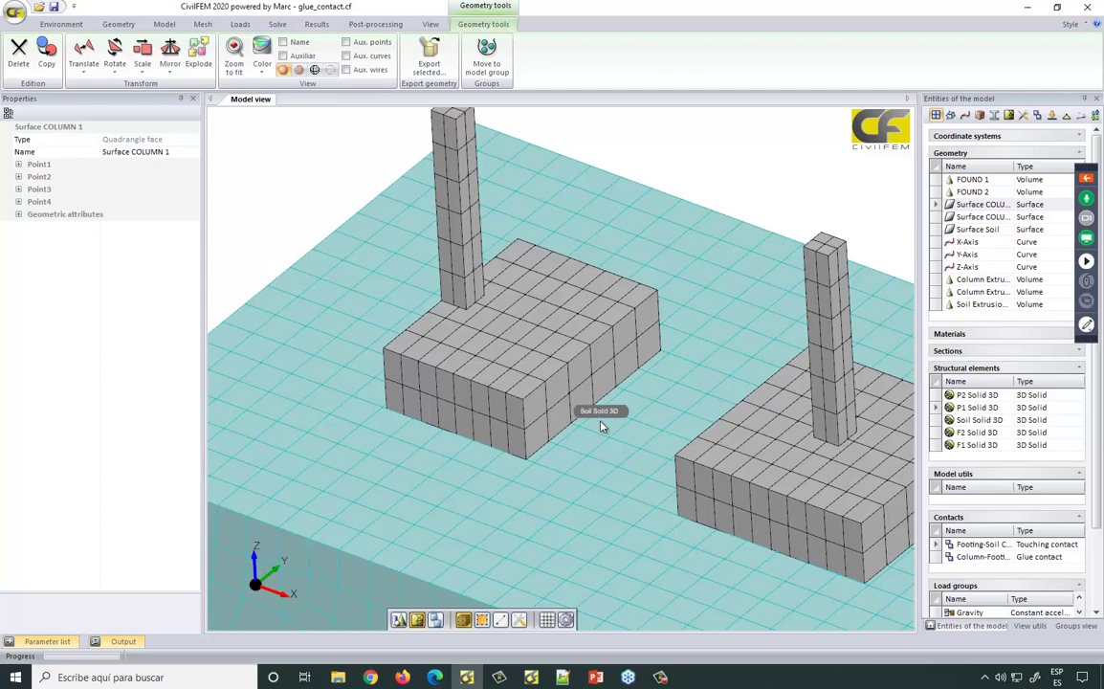
pyautogui.click(603, 426)
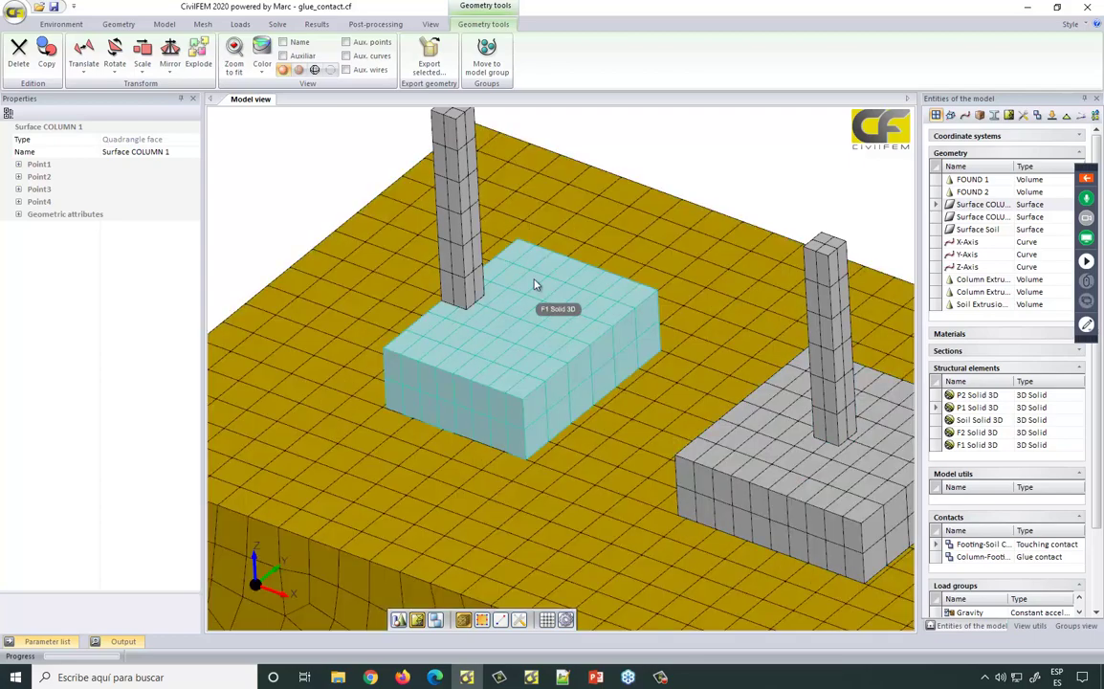
pyautogui.scroll(-2, 535, 284)
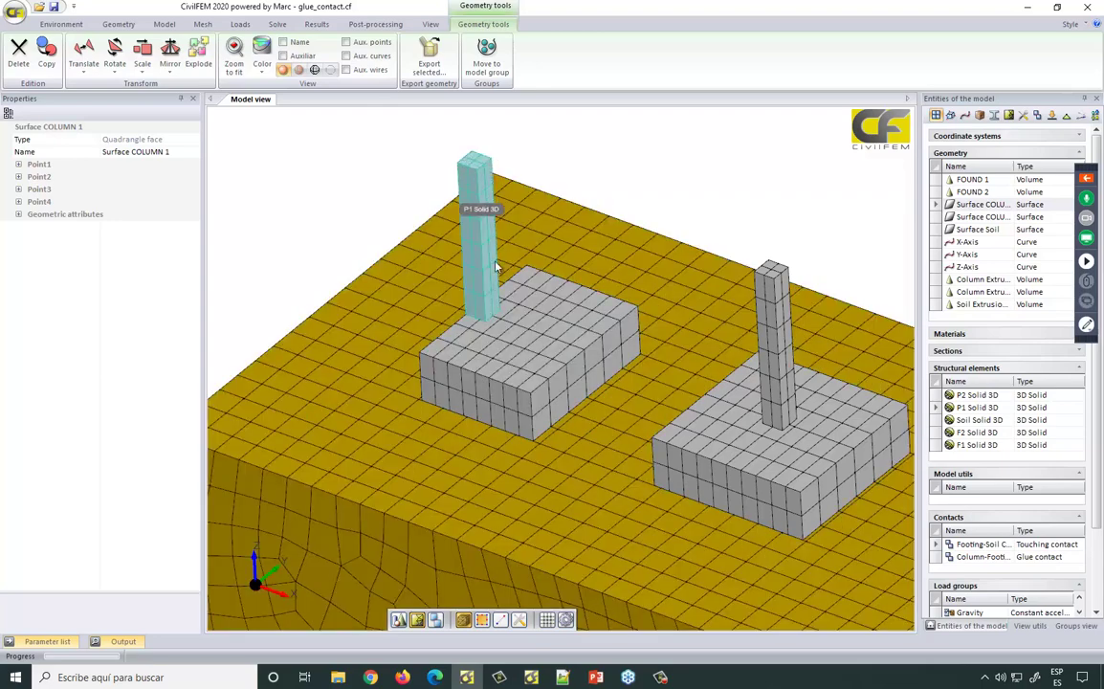
pyautogui.moveTo(562, 369); pyautogui.dragTo(563, 378, button='middle')
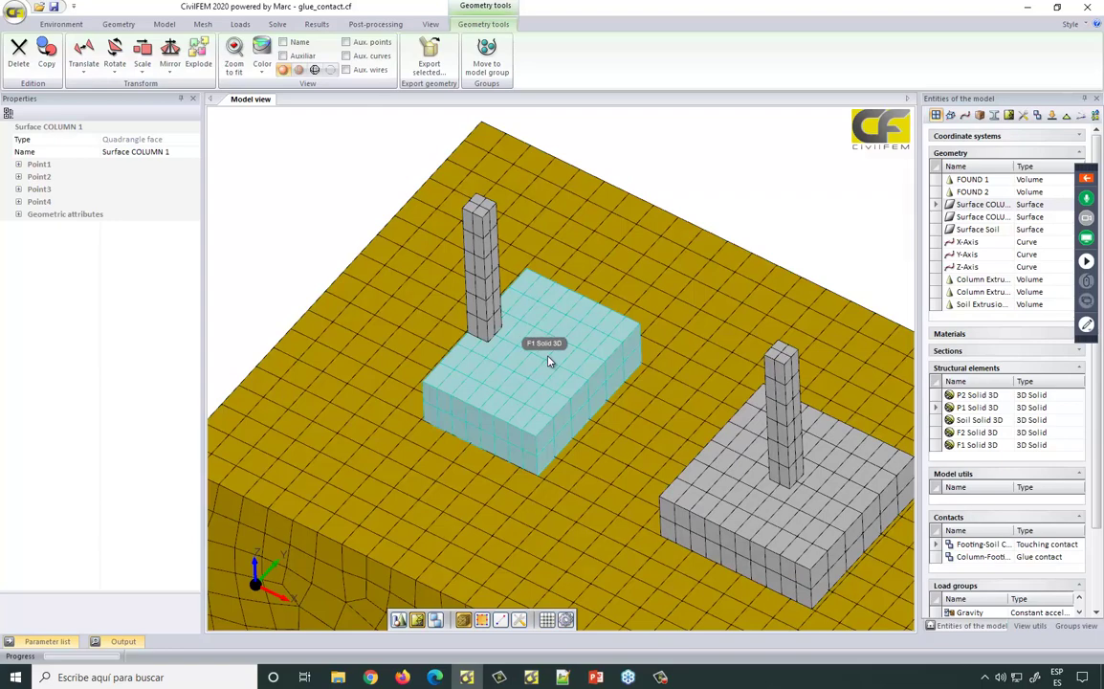
pyautogui.scroll(2, 548, 362)
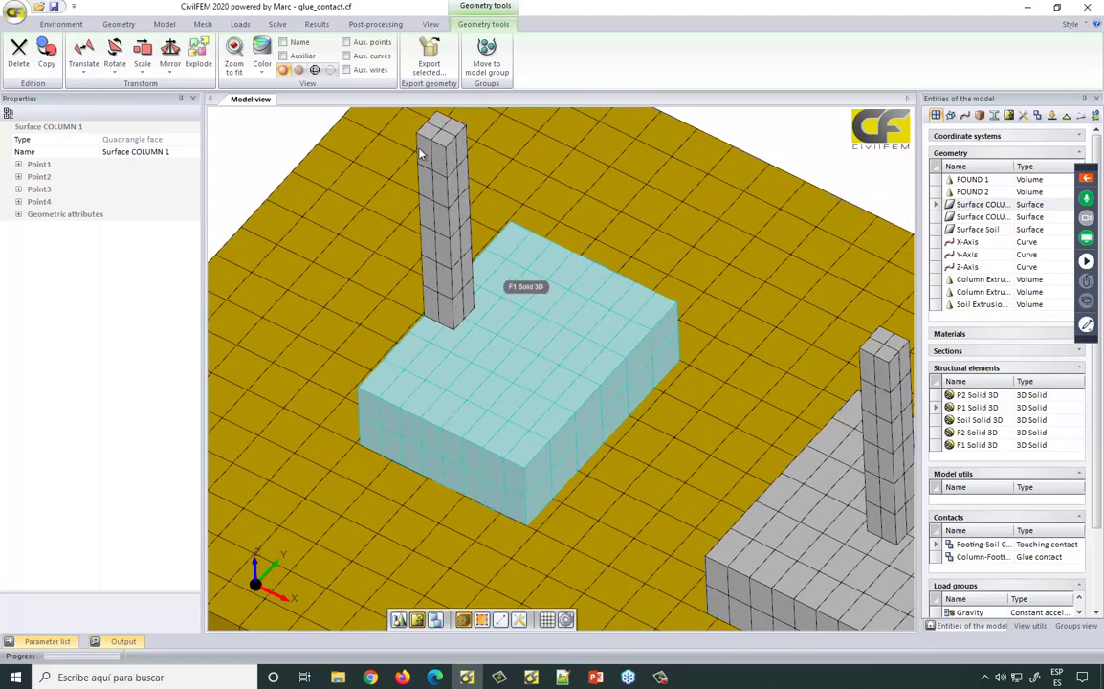
# - Start defining a new contact on the meshed model and name it Contact pair1
pyautogui.click(199, 25)
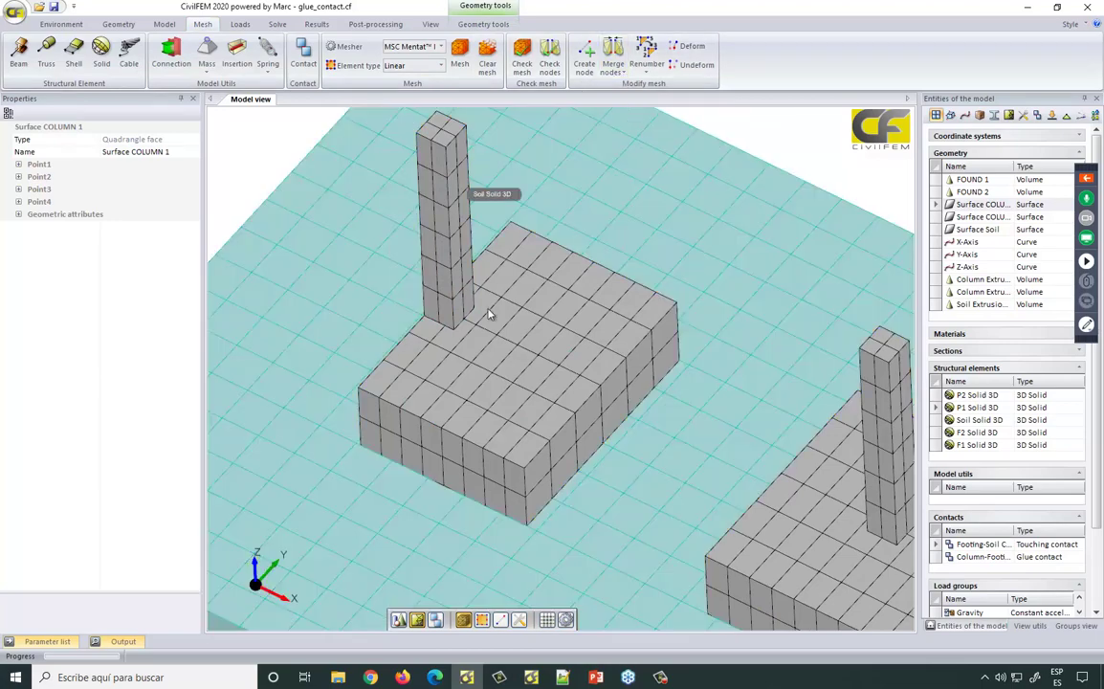
pyautogui.click(488, 314)
pyautogui.scroll(-1, 488, 314)
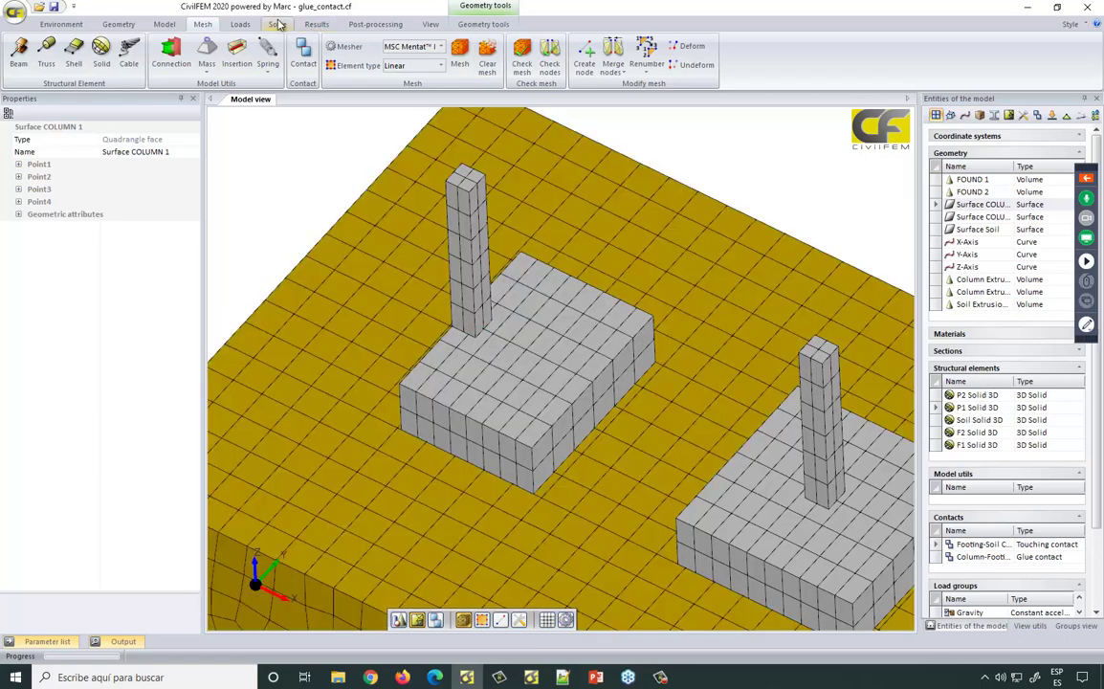
pyautogui.click(302, 54)
pyautogui.click(303, 59)
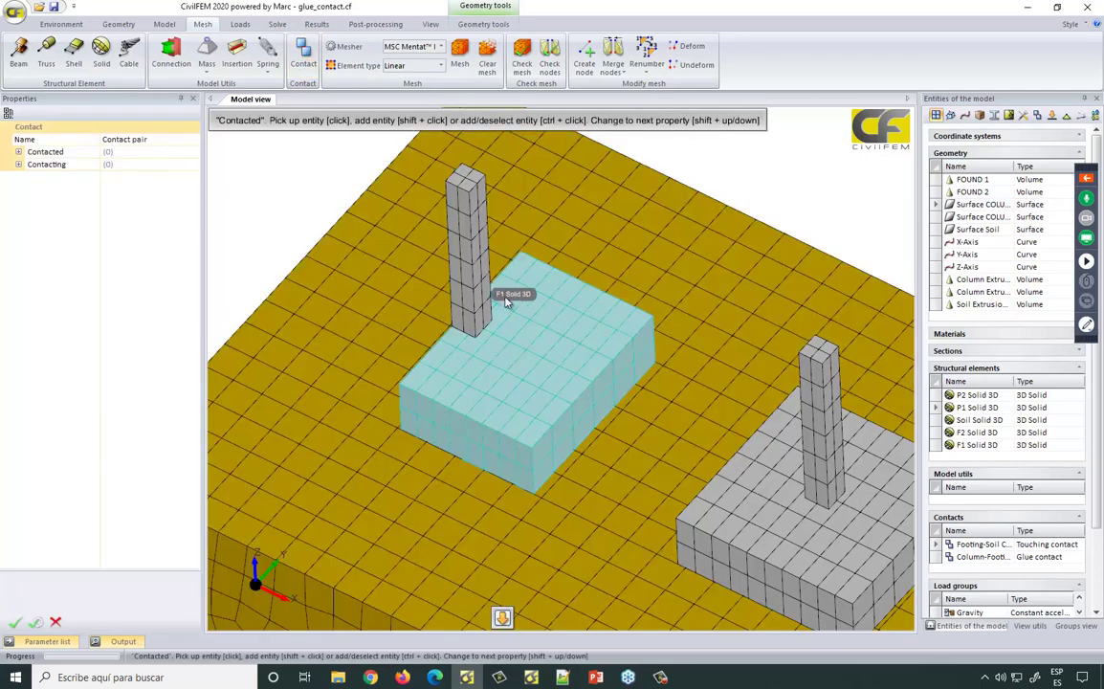
pyautogui.scroll(-2, 275, 209)
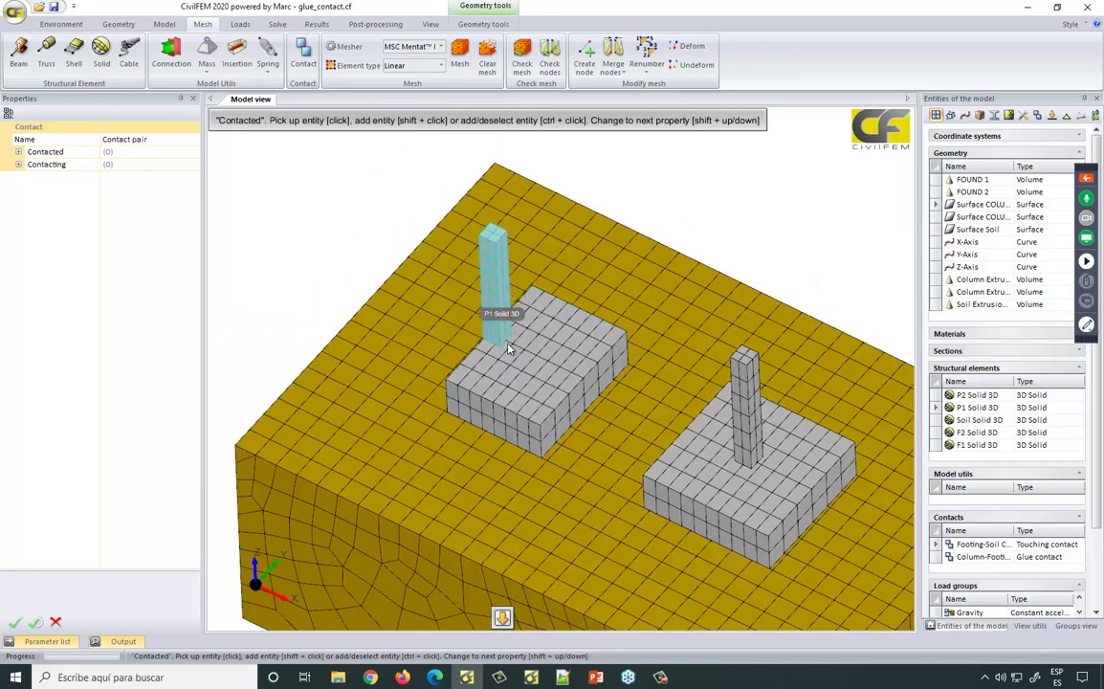
pyautogui.scroll(2, 433, 241)
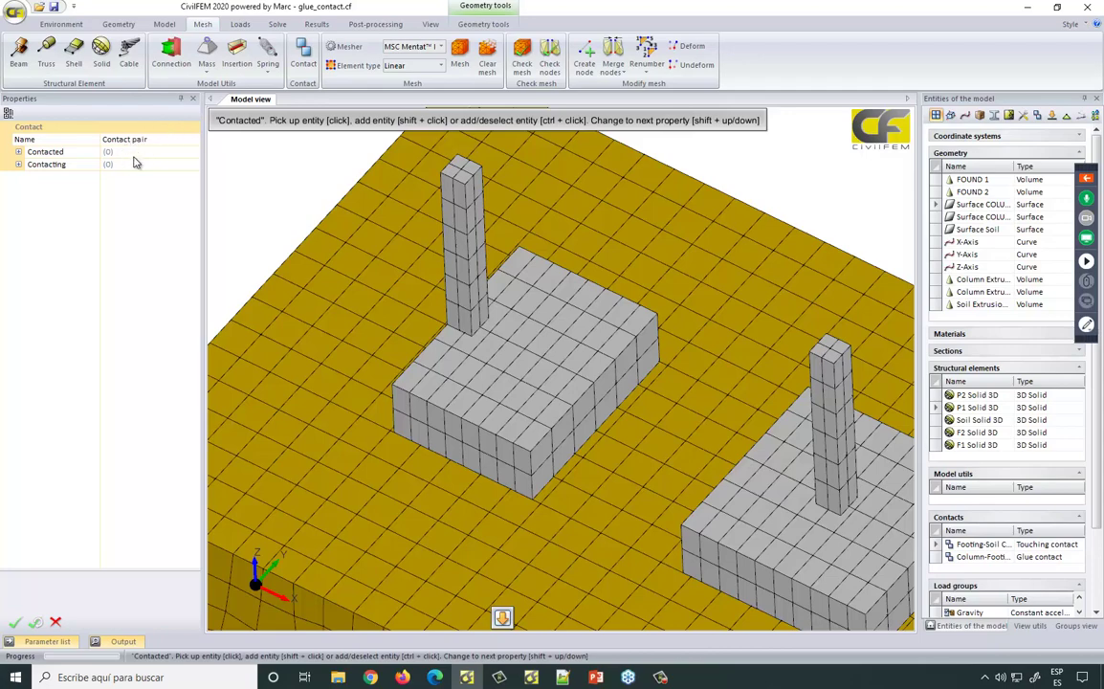
pyautogui.click(164, 138)
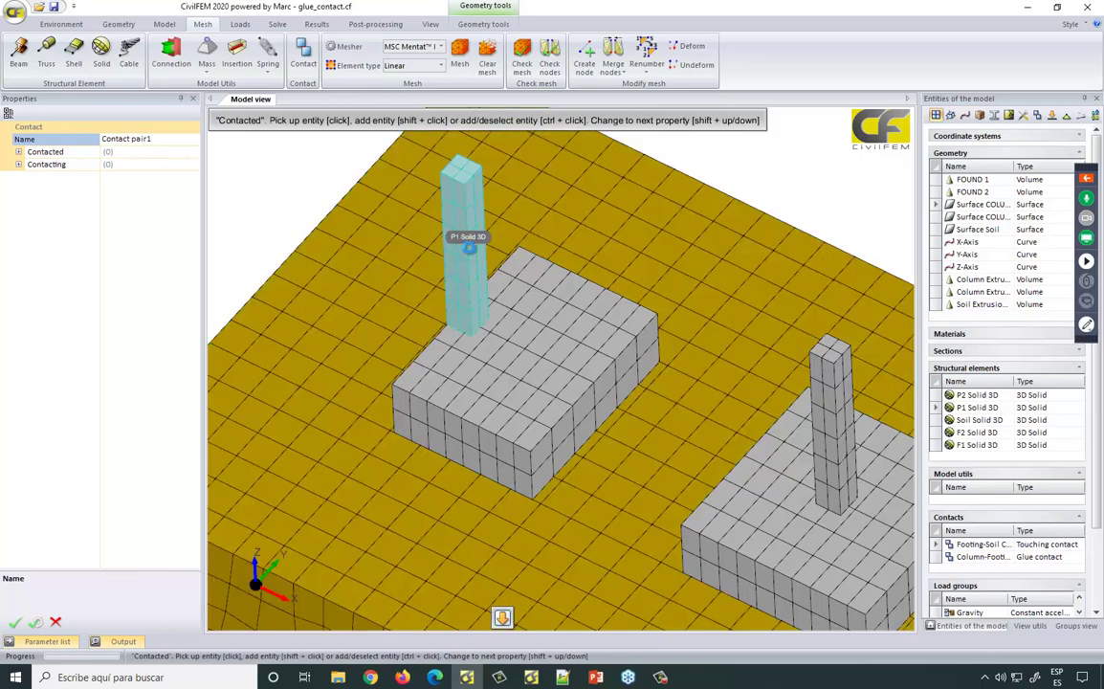
# - Assign P1 Solid 3D as the contacted element and F1 Solid 3D as the contacting element, and create the contact
pyautogui.click(469, 253)
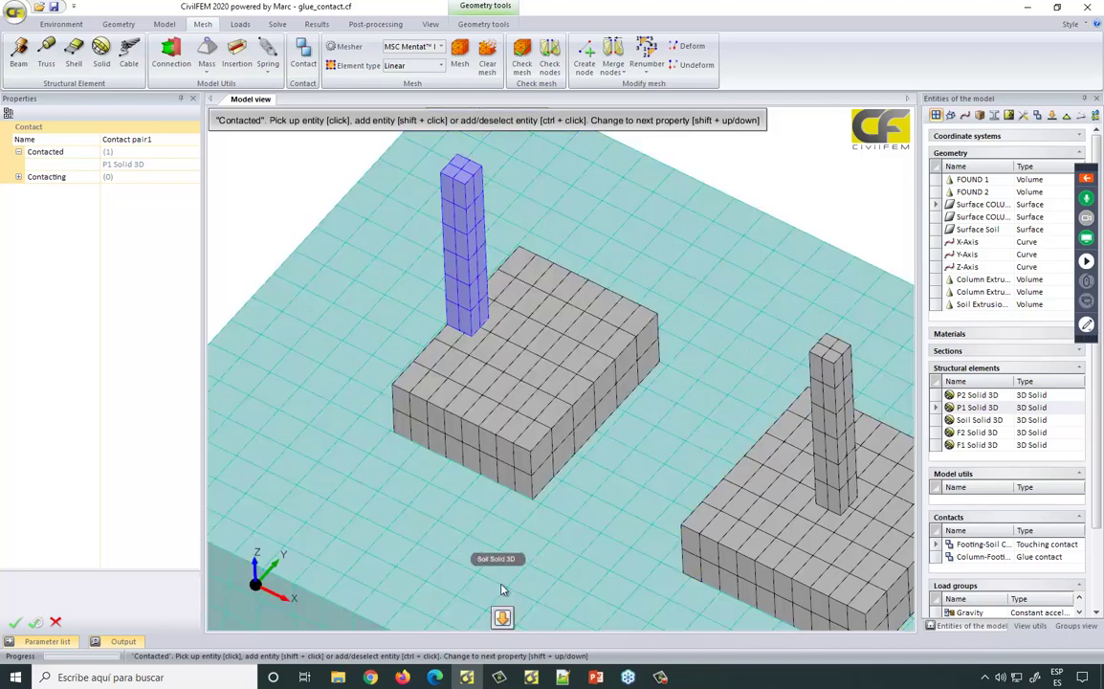
pyautogui.click(464, 559)
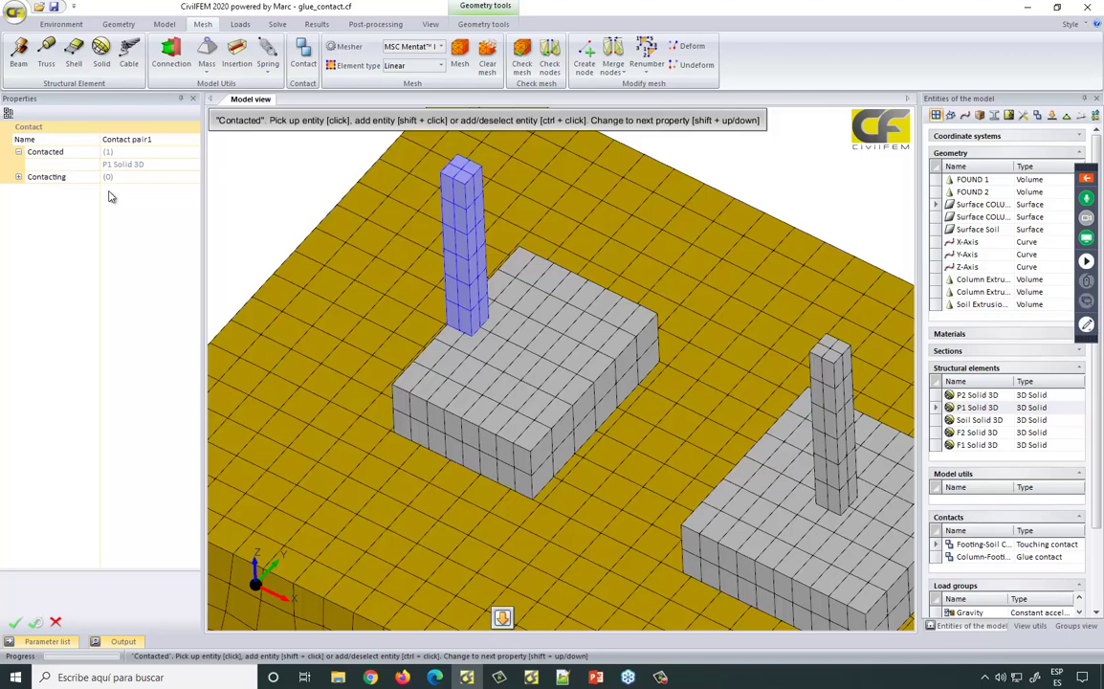
pyautogui.click(502, 617)
pyautogui.click(510, 366)
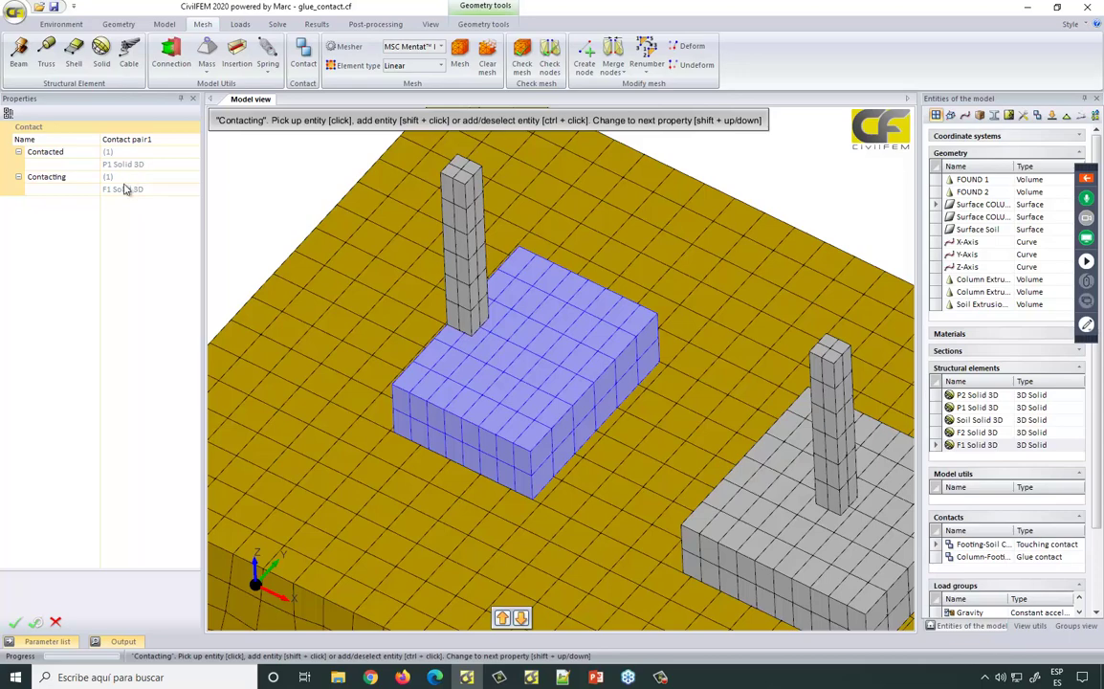
pyautogui.click(21, 623)
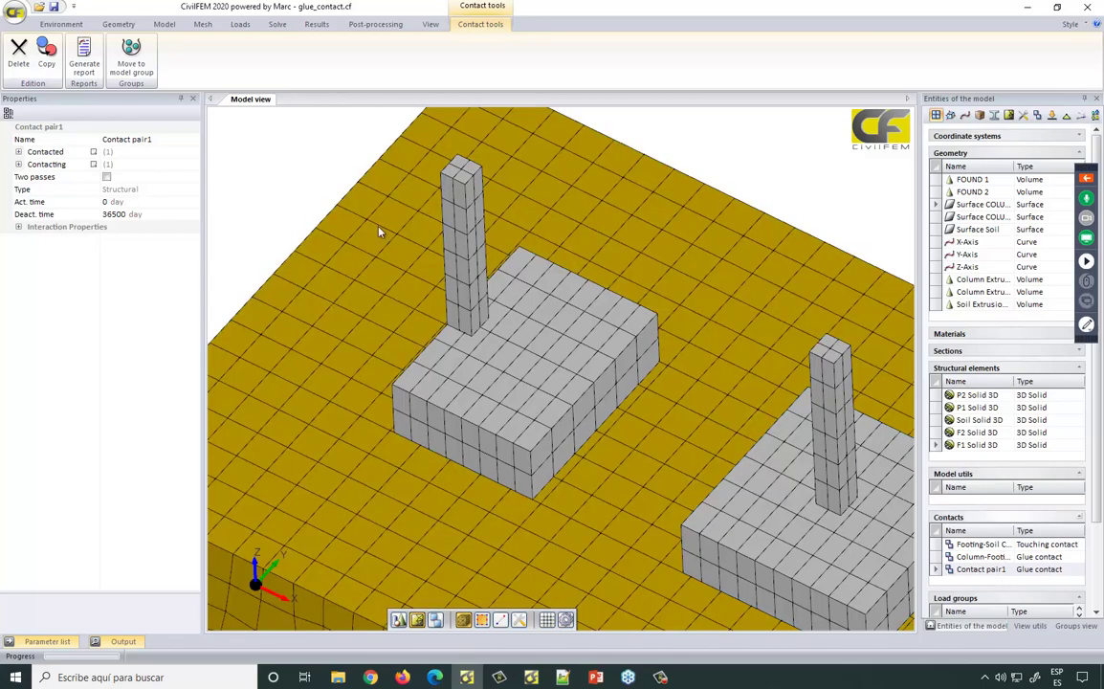
# - Create a contact named Contact pair2 with P2 Solid 3D as contacted and F2 Solid 3D as contacting
pyautogui.click(196, 24)
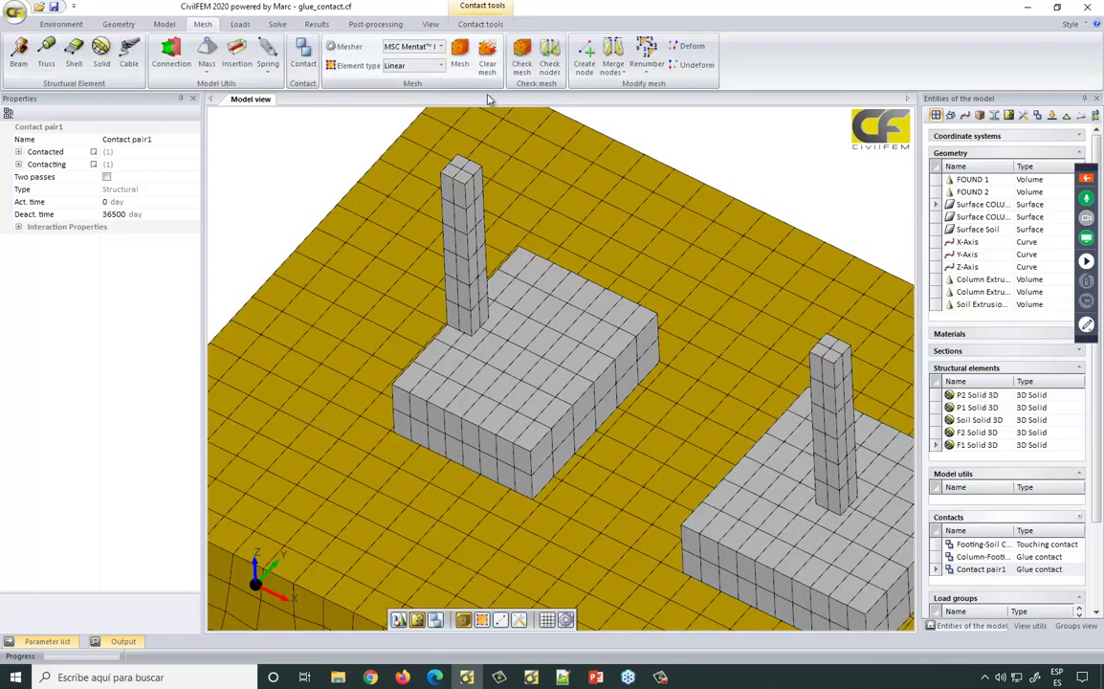
pyautogui.click(304, 53)
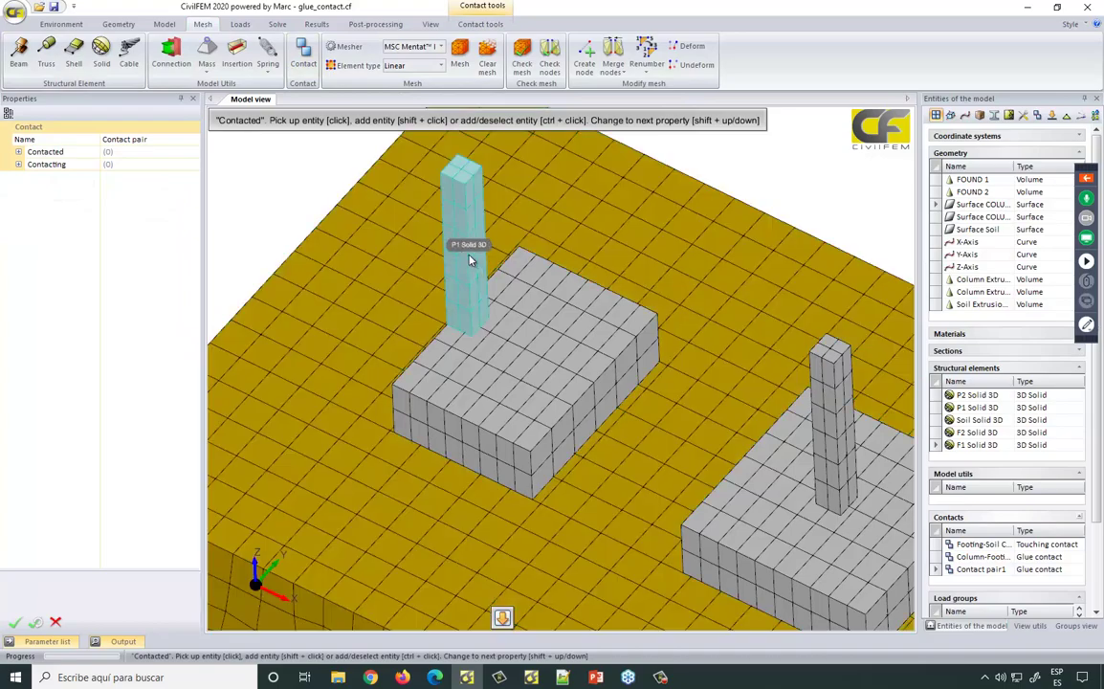
pyautogui.moveTo(825, 369); pyautogui.dragTo(515, 265, button='middle')
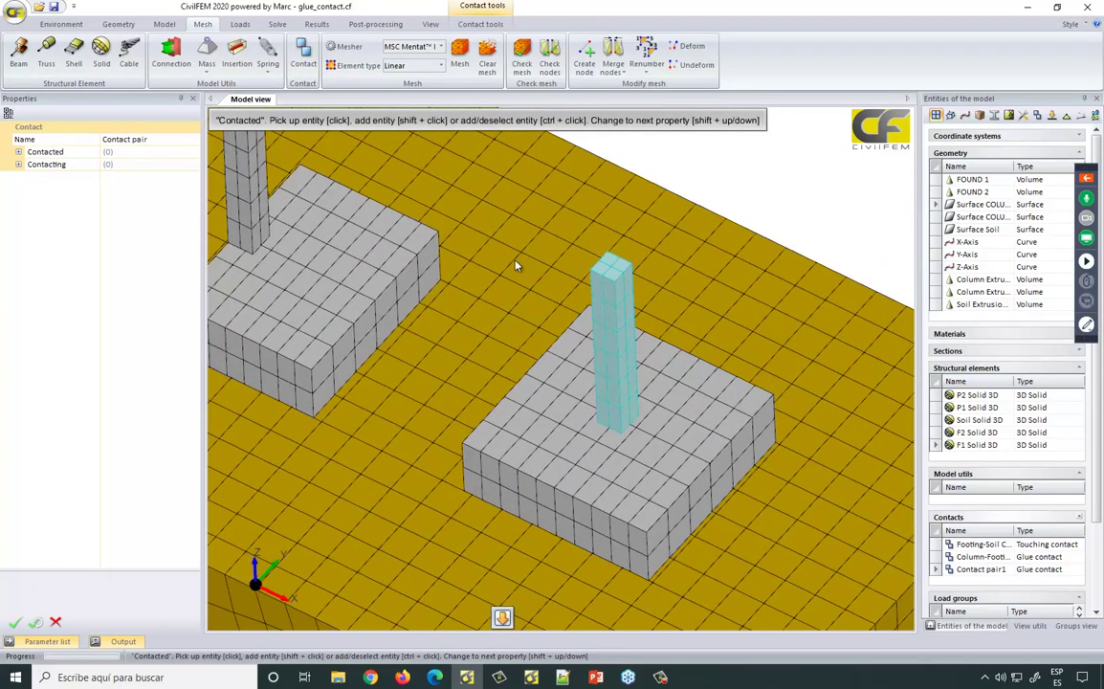
pyautogui.click(153, 139)
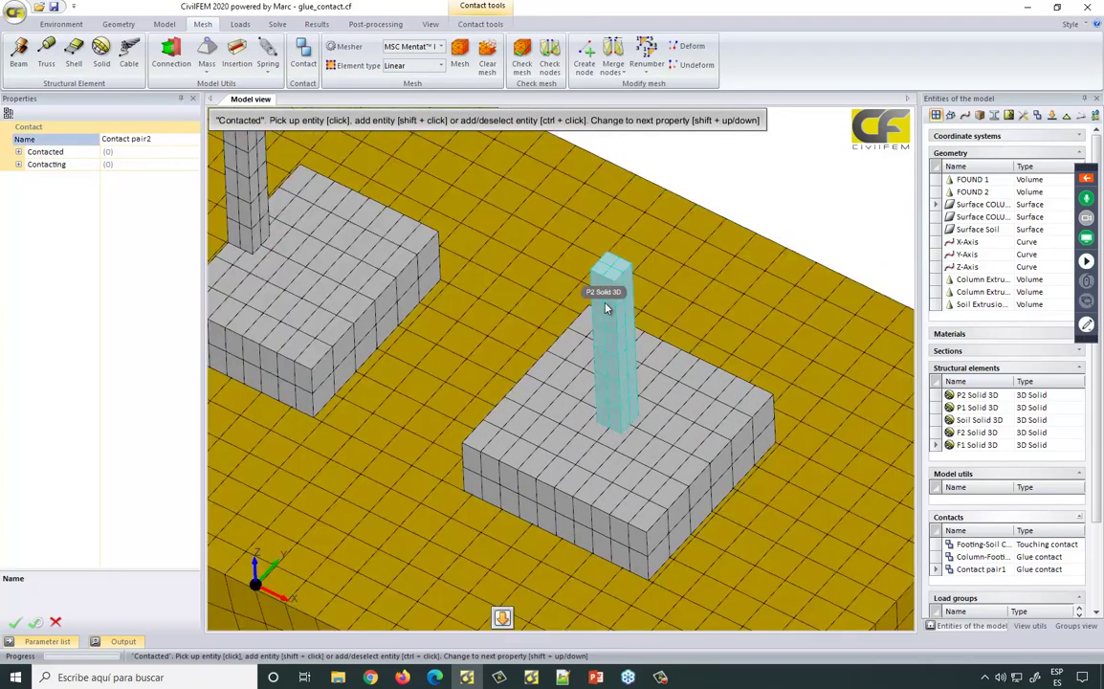
pyautogui.click(617, 320)
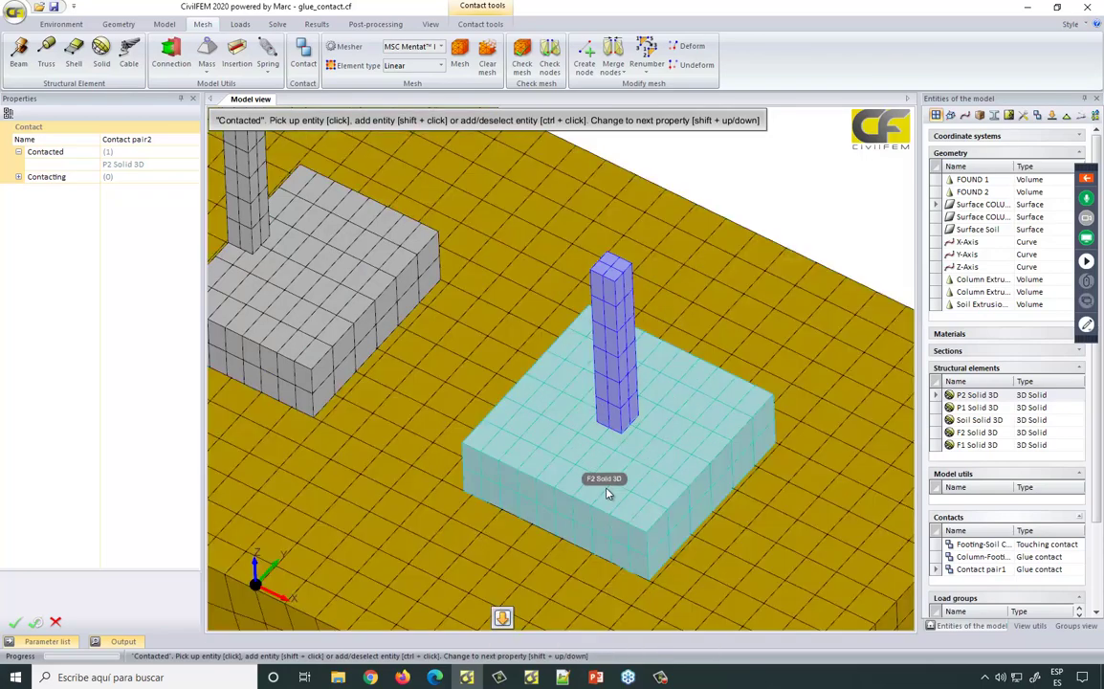
pyautogui.click(605, 492)
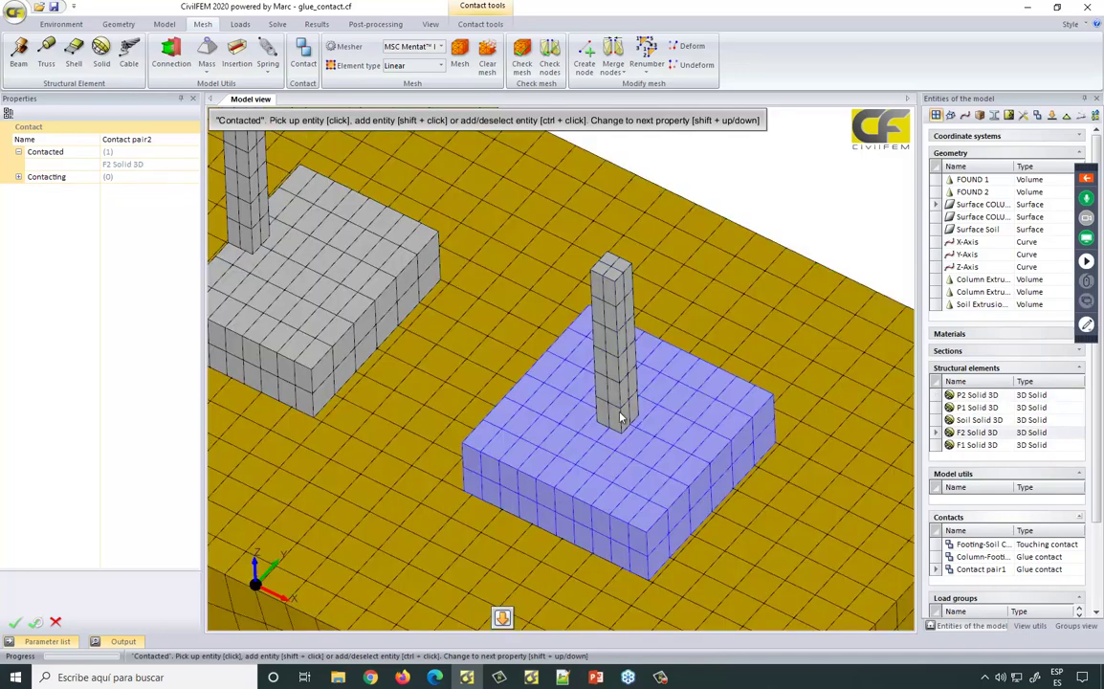
pyautogui.click(624, 383)
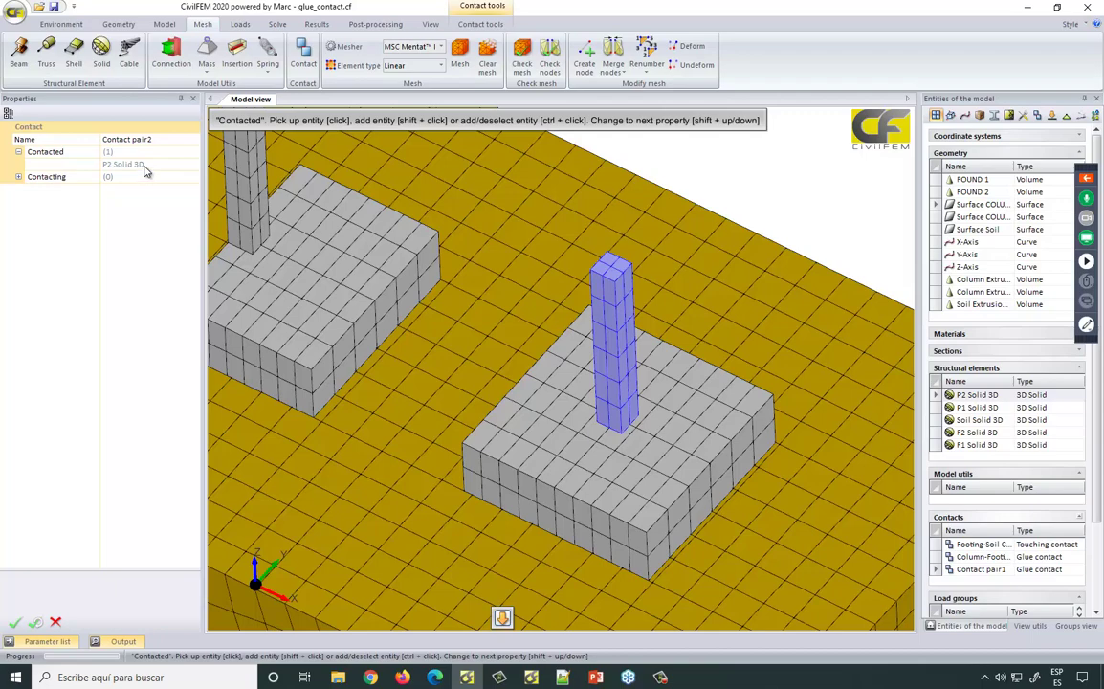
pyautogui.click(502, 619)
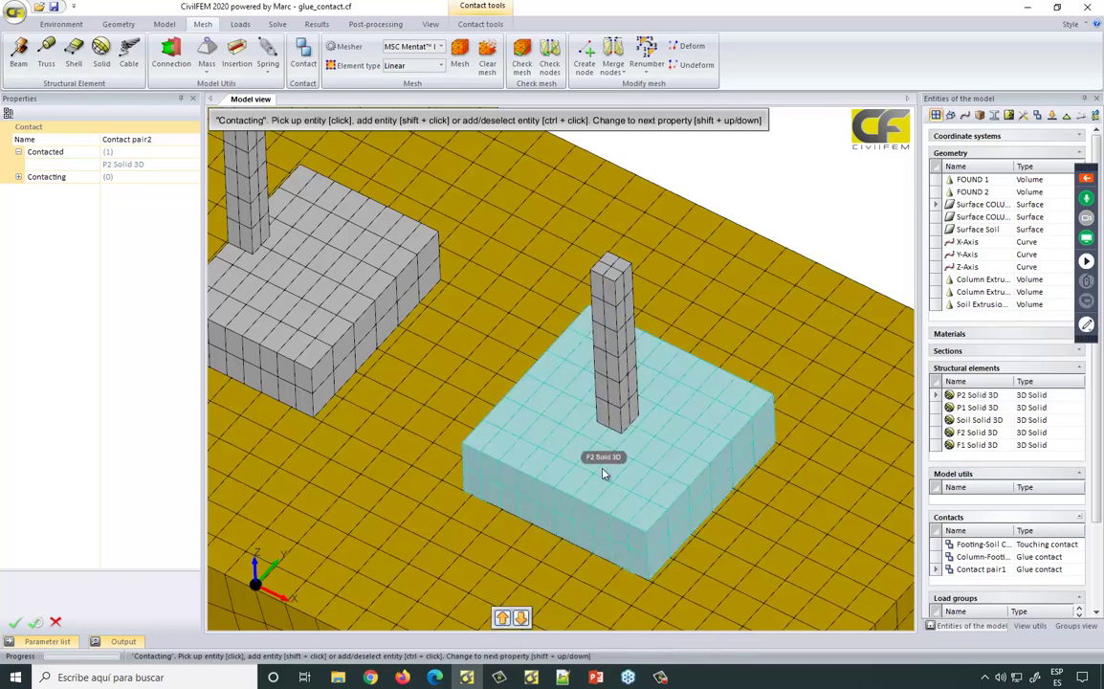
pyautogui.click(543, 421)
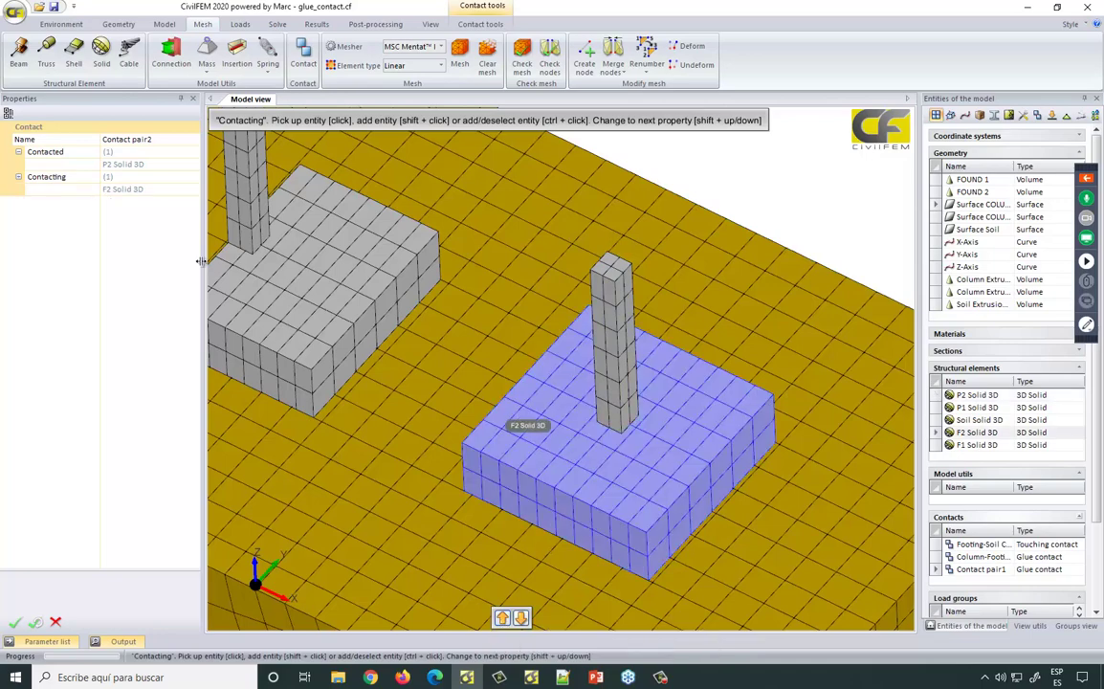
pyautogui.click(15, 621)
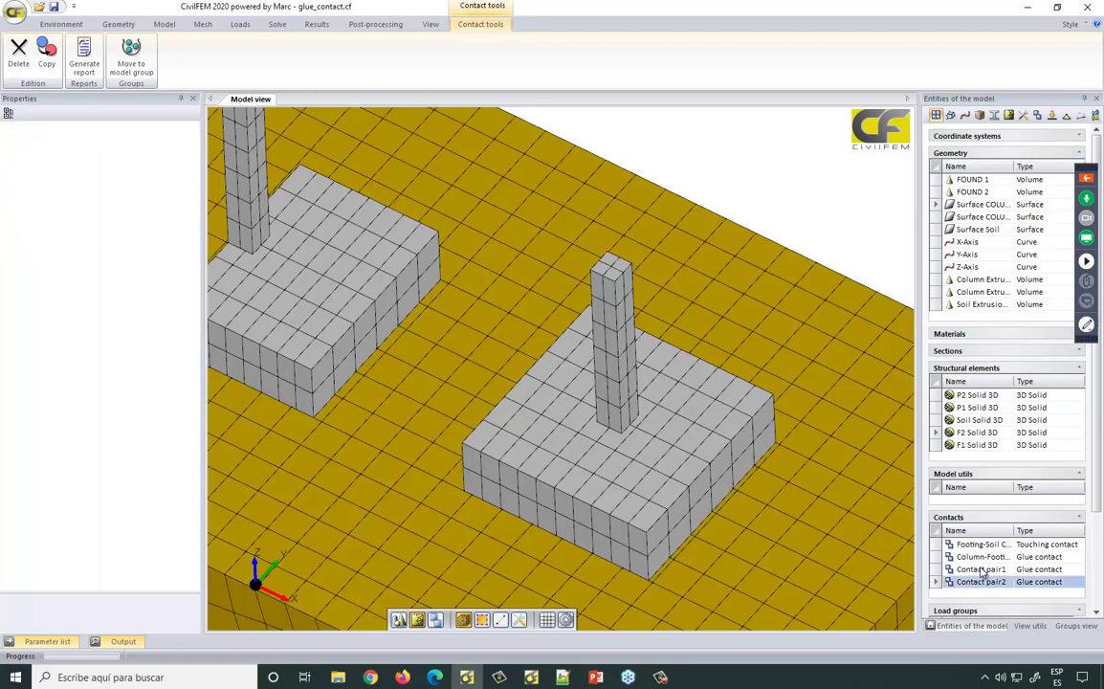
# - Delete Contact pair1 and Contact pair2 together from the model's contacts
pyautogui.click(981, 569)
pyautogui.keyDown('shift'); pyautogui.click(981, 581); pyautogui.keyUp('shift')
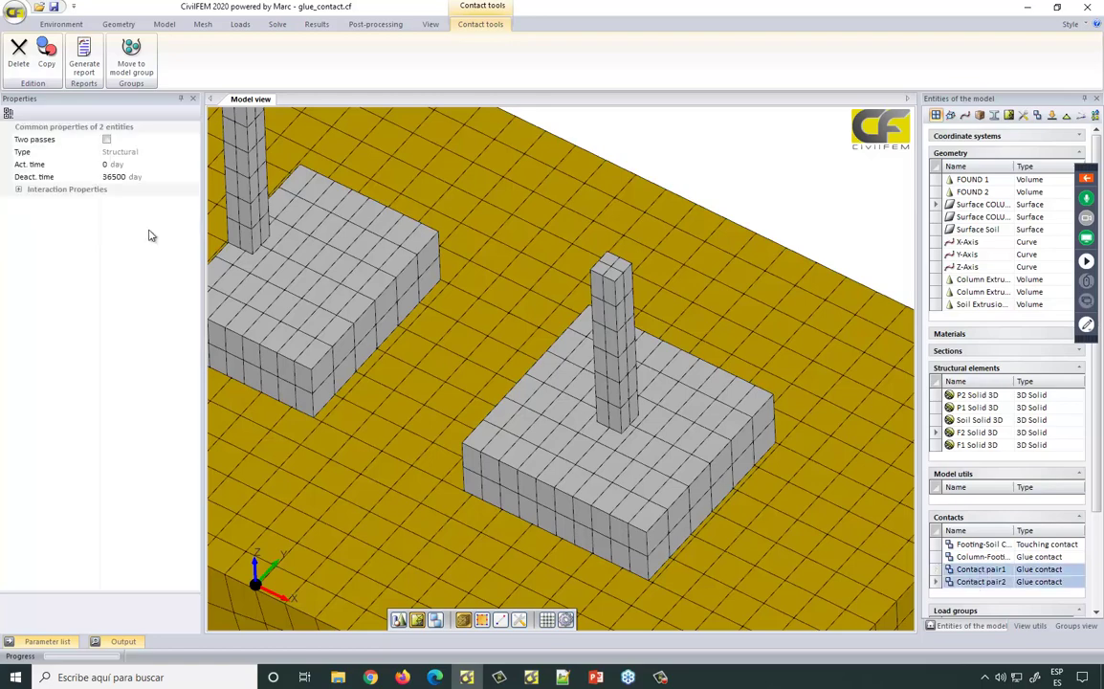
pyautogui.click(18, 52)
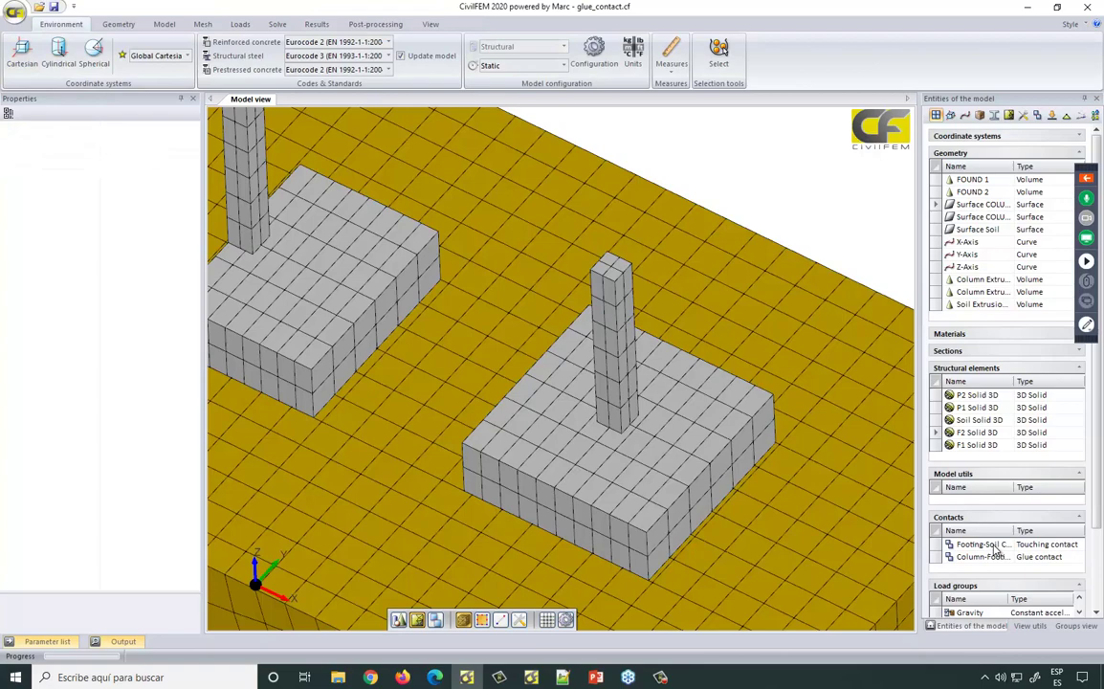
# - Select the Column-Footing Contact and expand its contacted and contacting structural element lists
pyautogui.click(1012, 543)
pyautogui.click(997, 557)
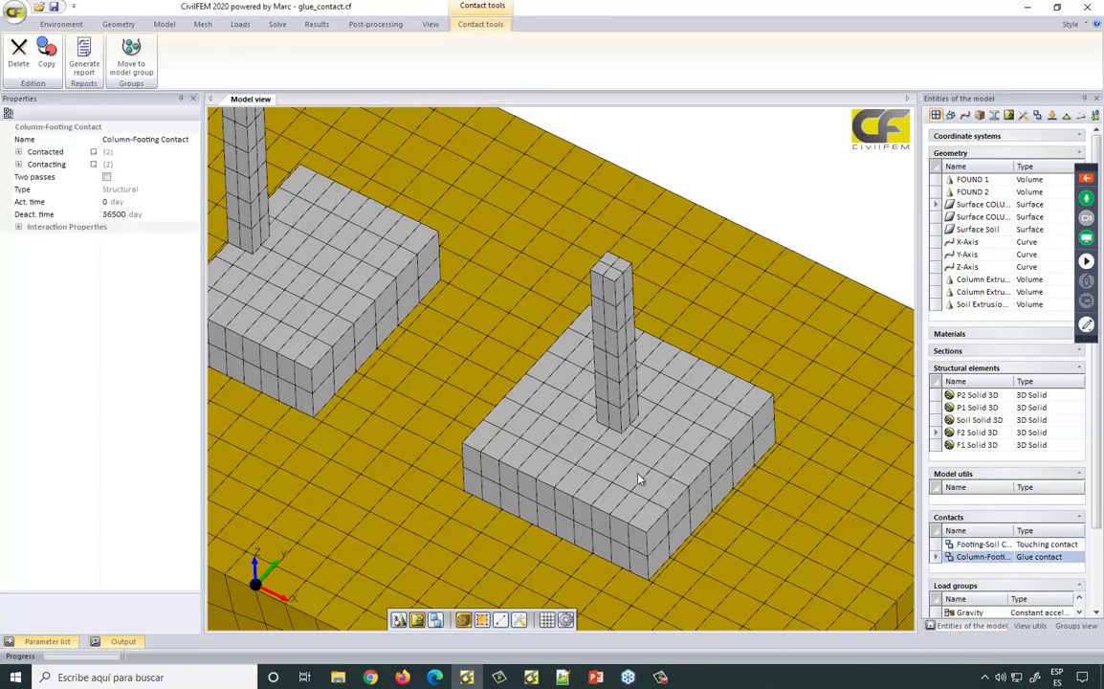
pyautogui.click(18, 163)
pyautogui.click(18, 151)
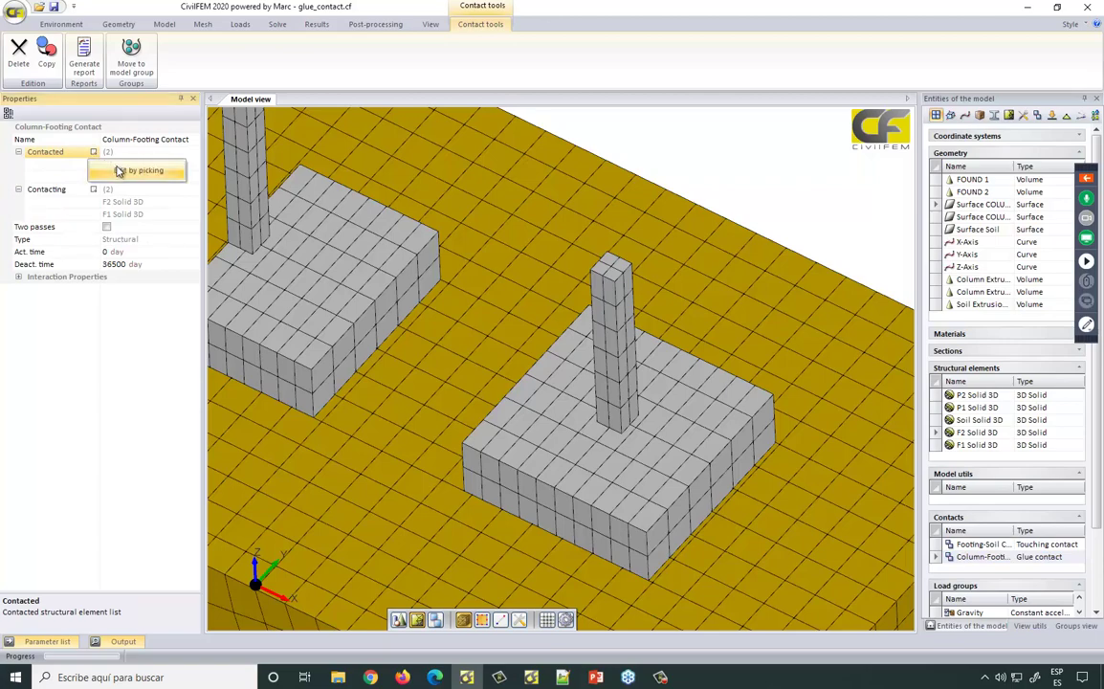
# - Highlight the contacted and the contacting elements of the Column-Footing Contact in the model, cancelling each pick without edits
pyautogui.click(93, 152)
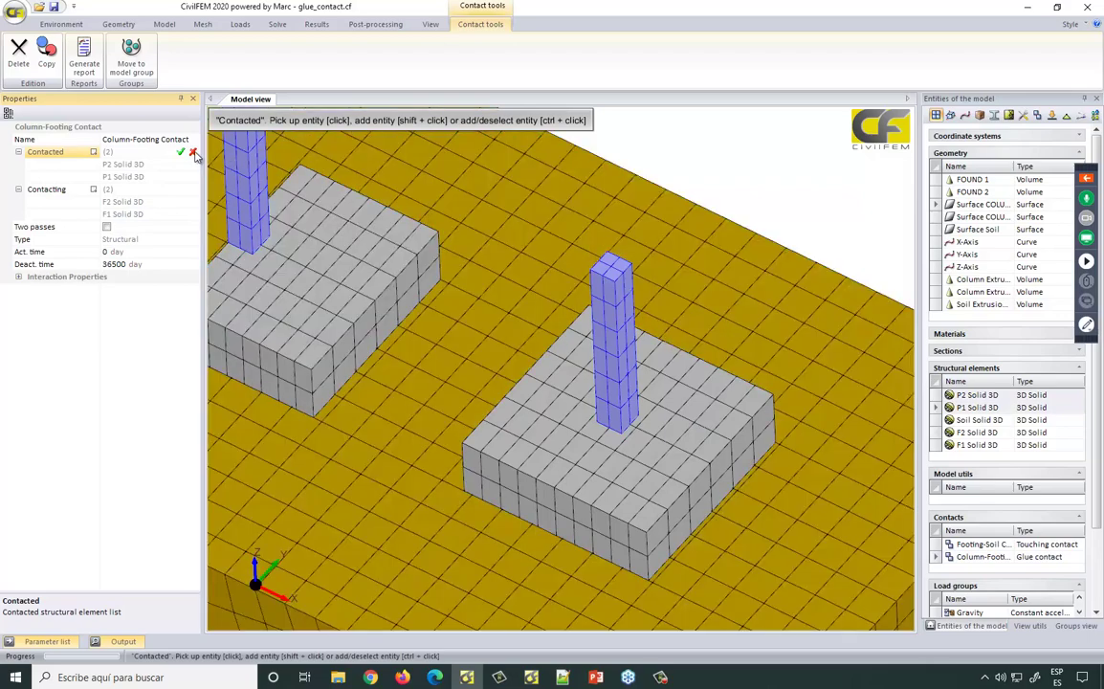
pyautogui.click(192, 153)
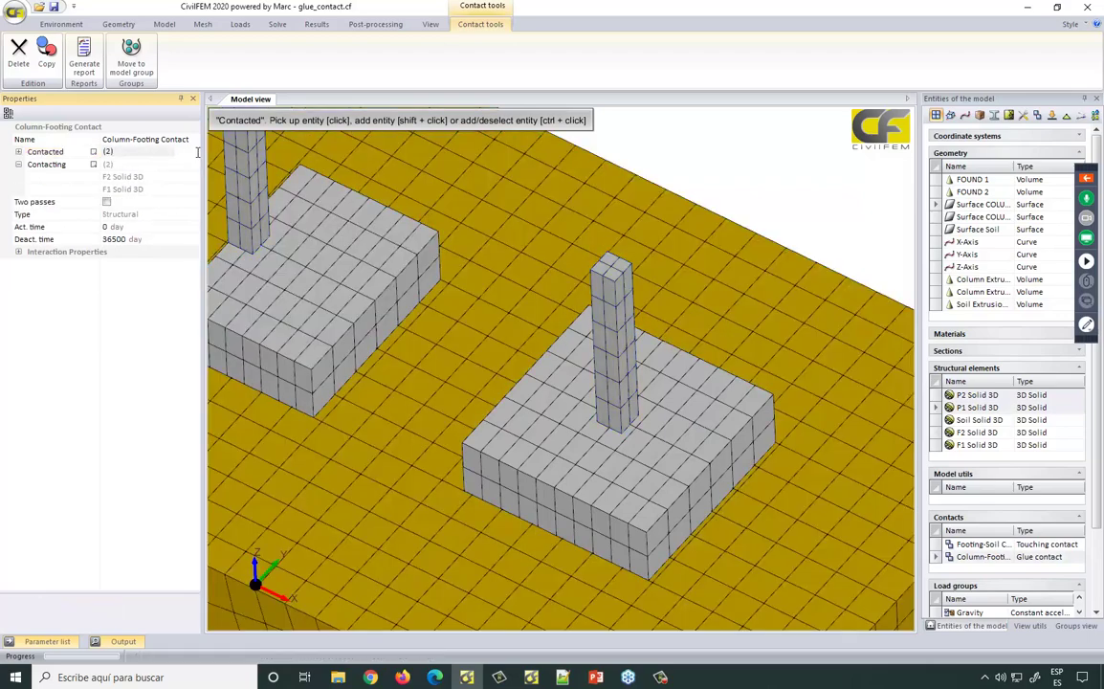
pyautogui.click(107, 165)
pyautogui.click(93, 164)
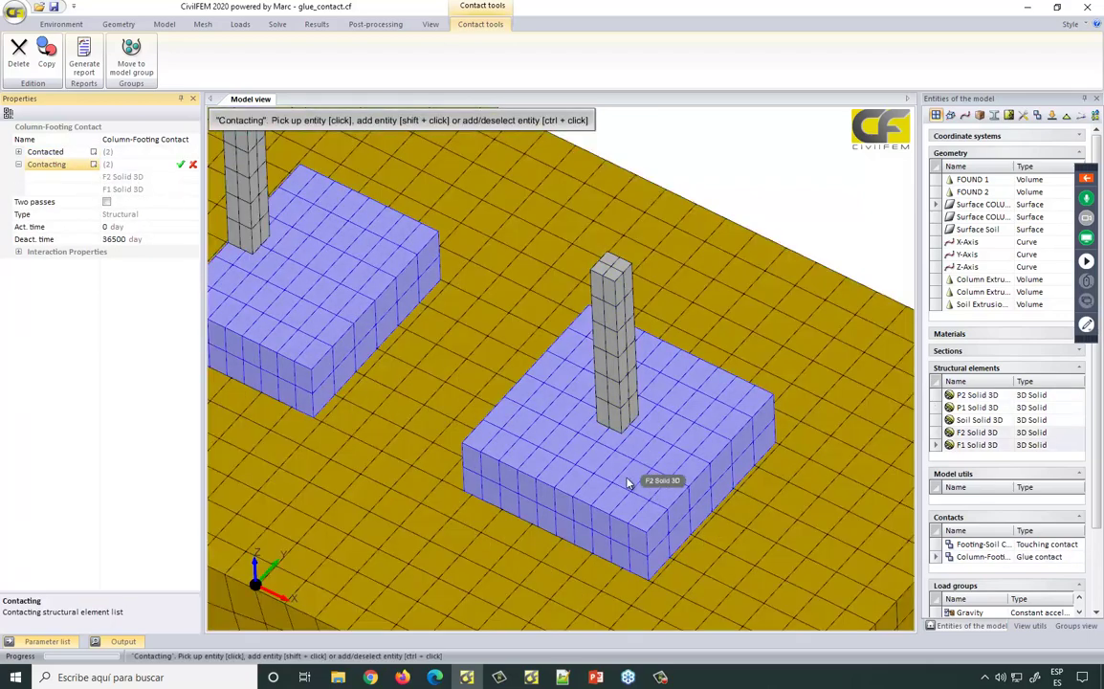
pyautogui.click(192, 166)
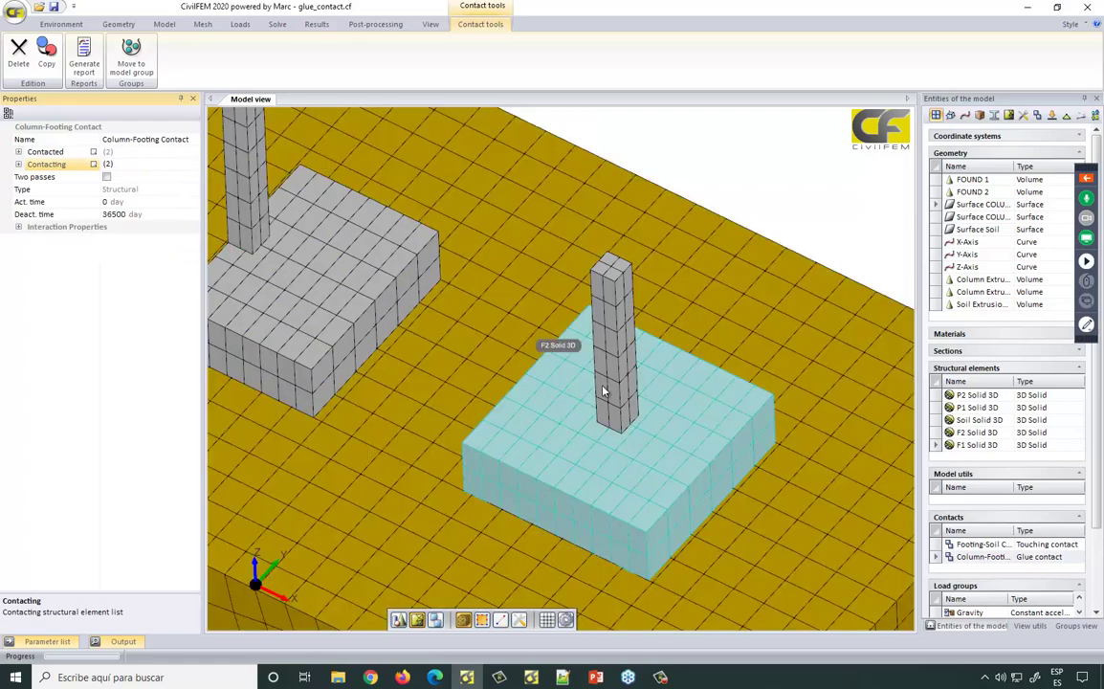
# - Select the Footing-Soil Contact and expand its interaction and contact properties to examine the friction coefficient
pyautogui.moveTo(542, 346); pyautogui.dragTo(345, 300, button='middle')
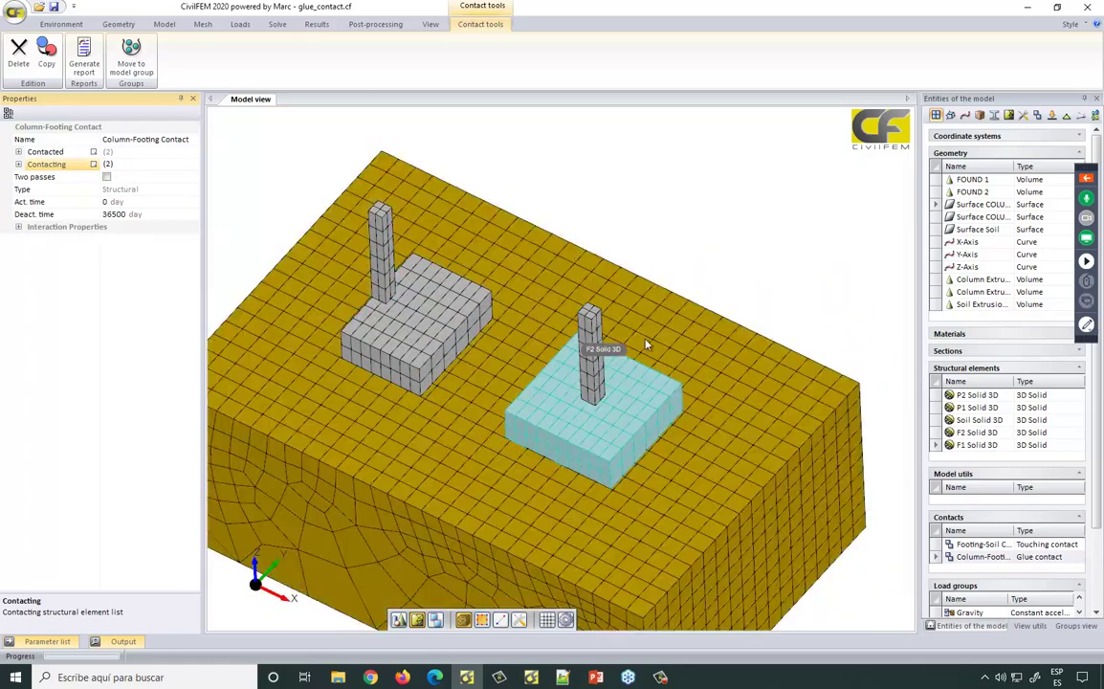
pyautogui.moveTo(648, 346); pyautogui.dragTo(684, 253, button='middle')
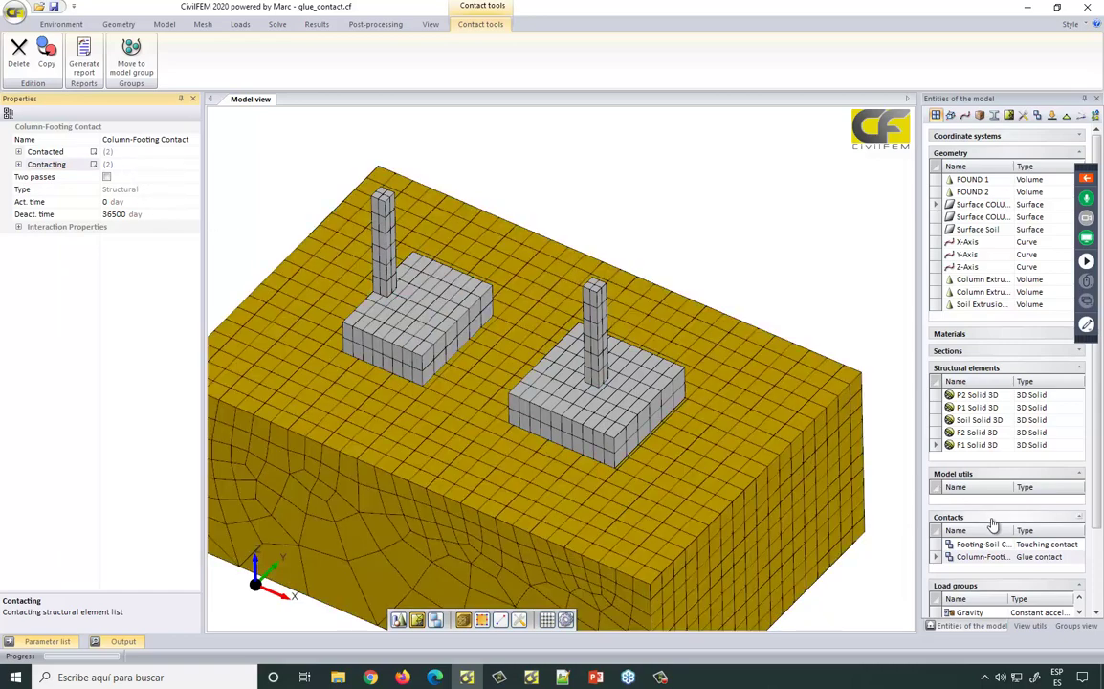
pyautogui.click(971, 545)
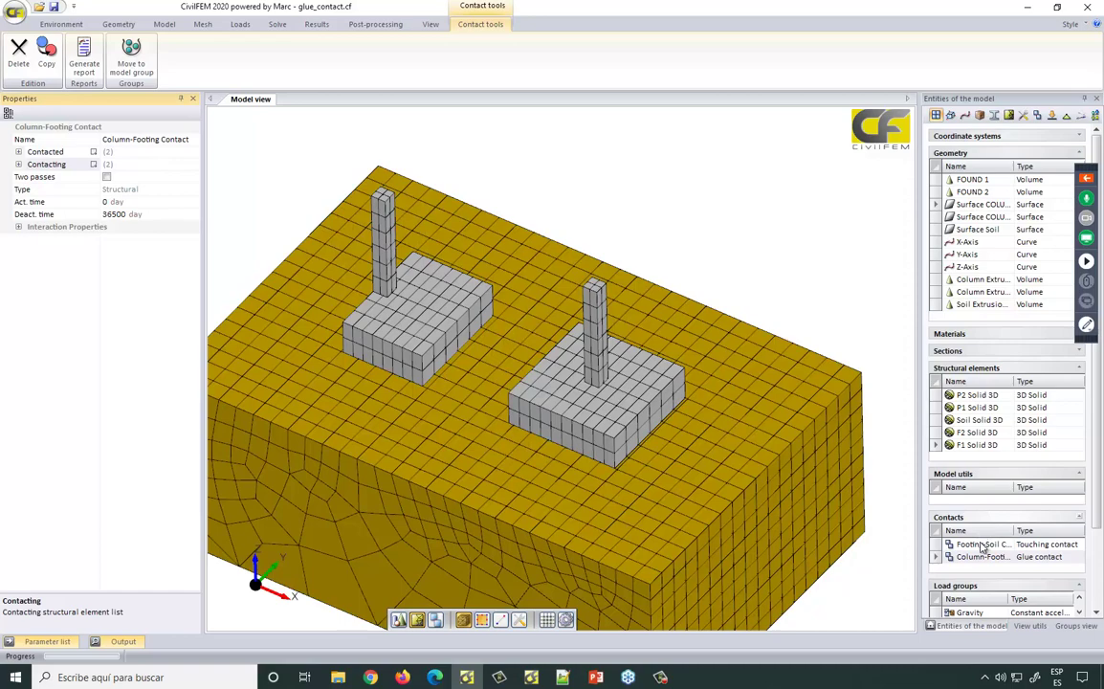
pyautogui.click(19, 227)
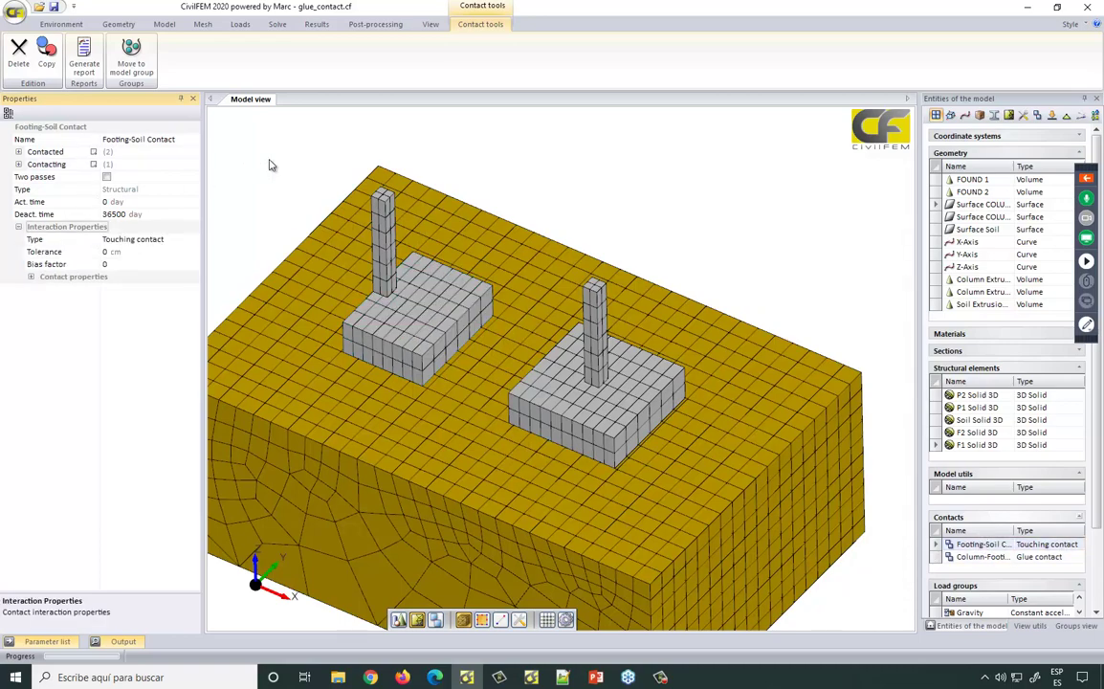
pyautogui.scroll(3, 469, 315)
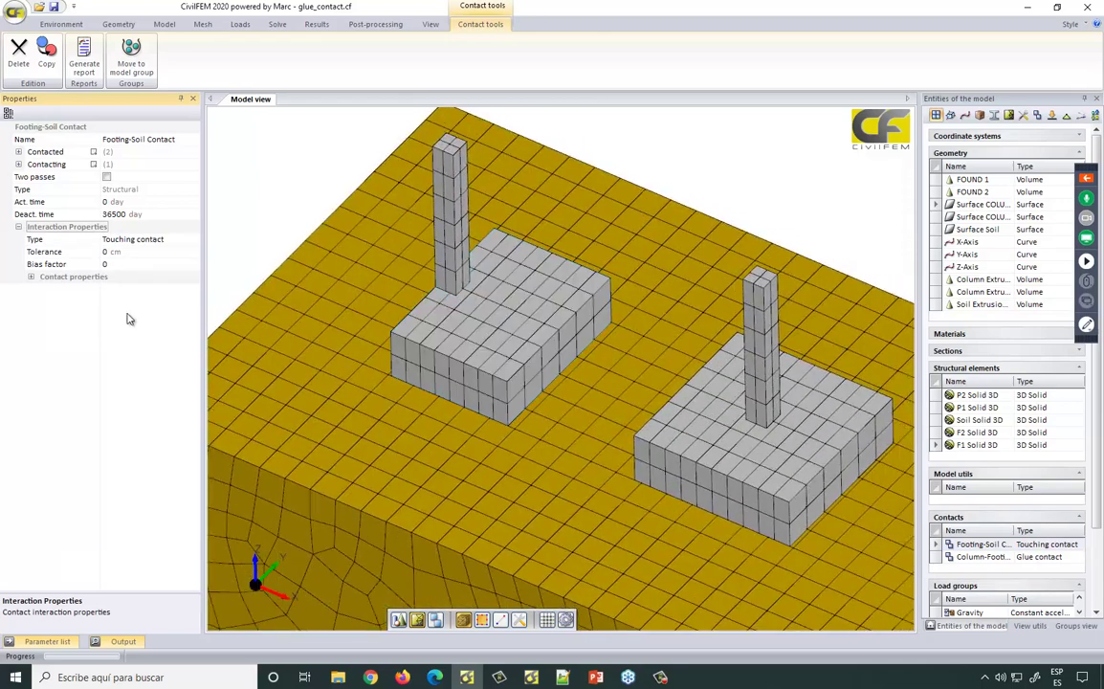
pyautogui.click(31, 276)
pyautogui.click(67, 289)
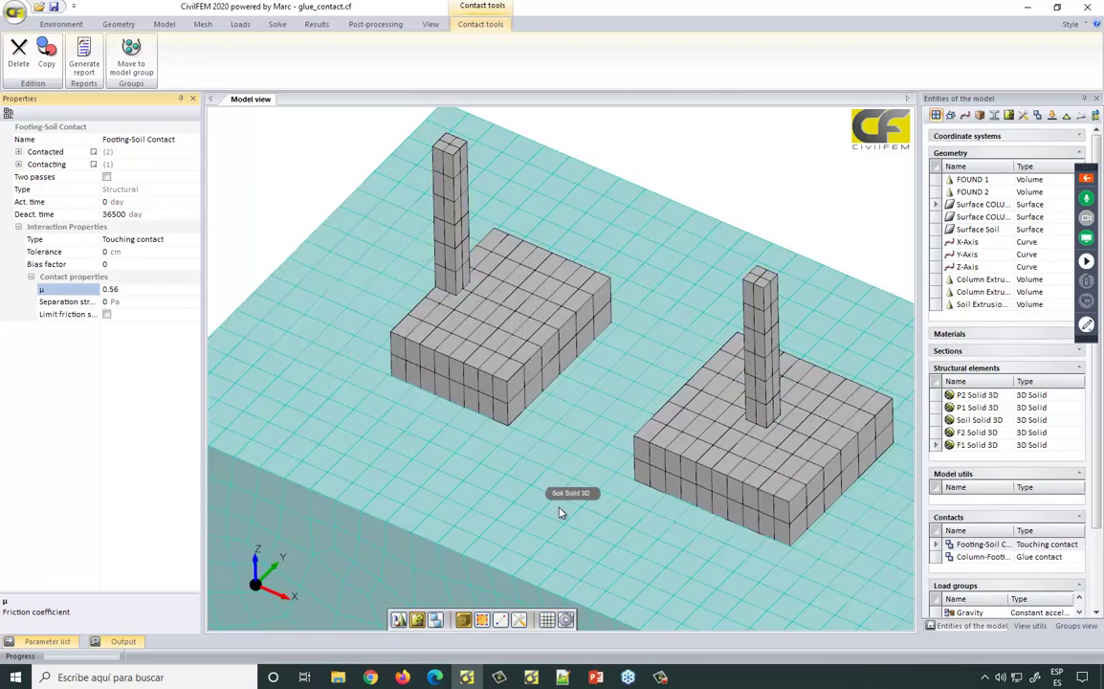
# - Highlight the contacted and the contacting structural elements of the Footing-Soil Contact in the model without changing the picks
pyautogui.moveTo(572, 506); pyautogui.dragTo(554, 497, button='middle')
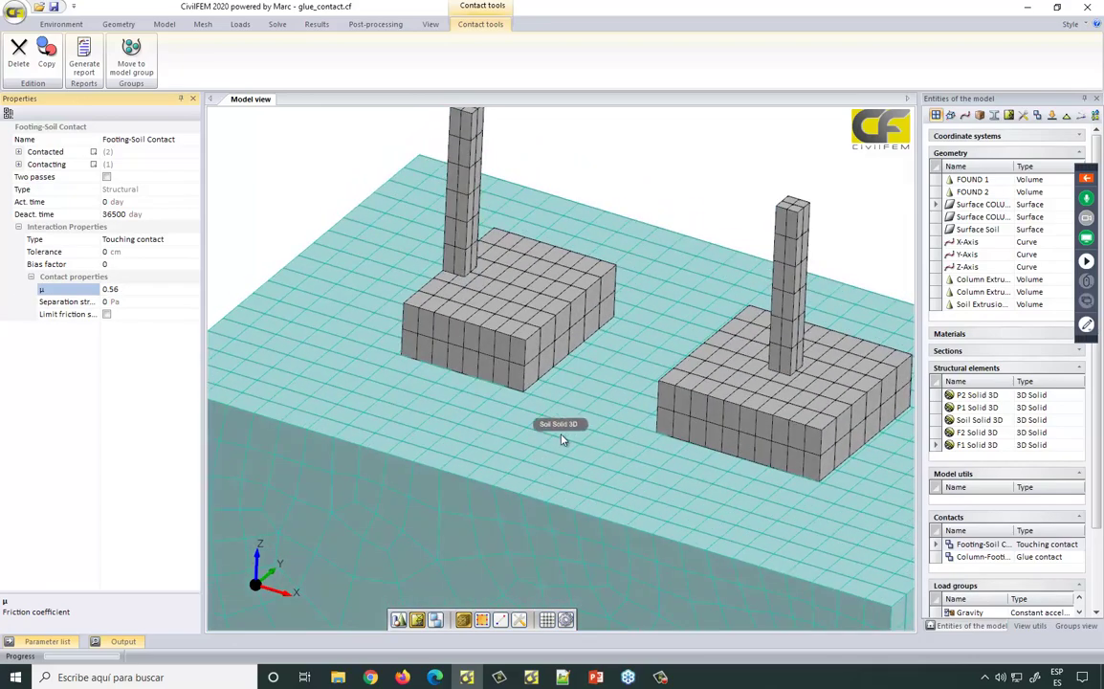
pyautogui.moveTo(562, 439); pyautogui.dragTo(535, 427, button='middle')
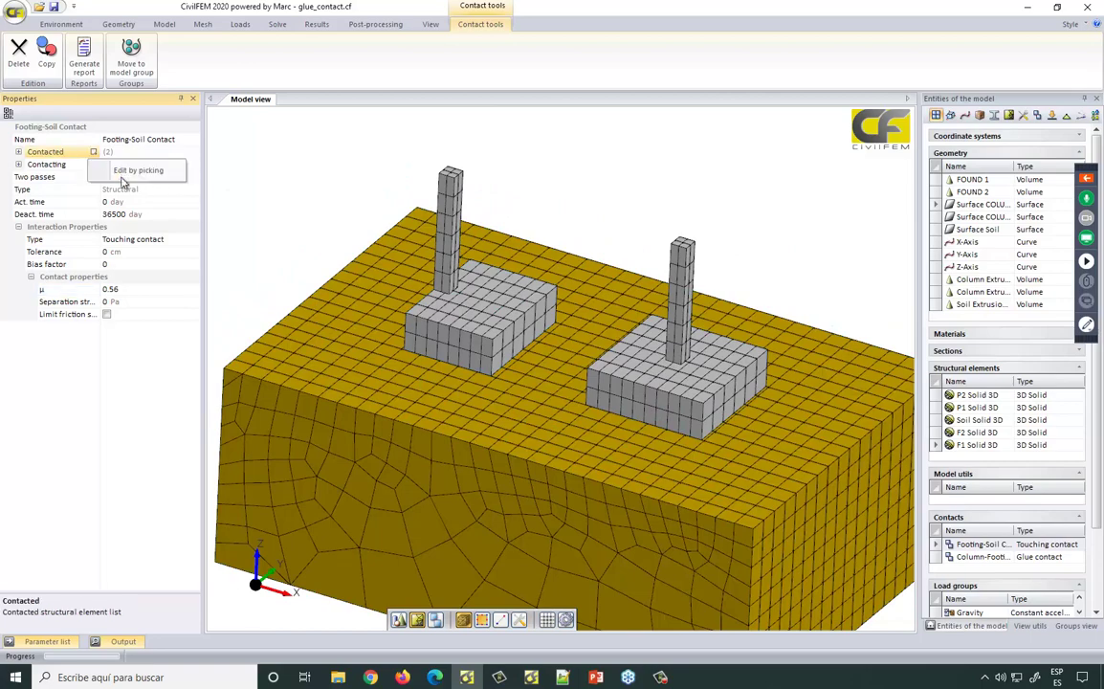
pyautogui.click(92, 153)
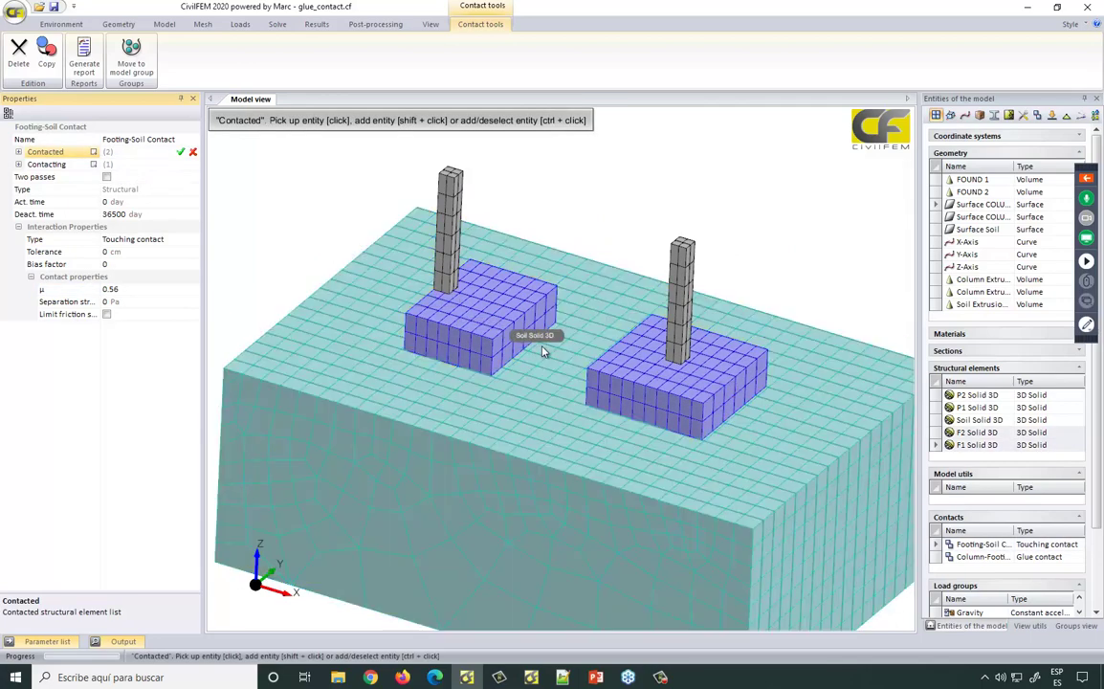
pyautogui.click(181, 151)
pyautogui.click(94, 164)
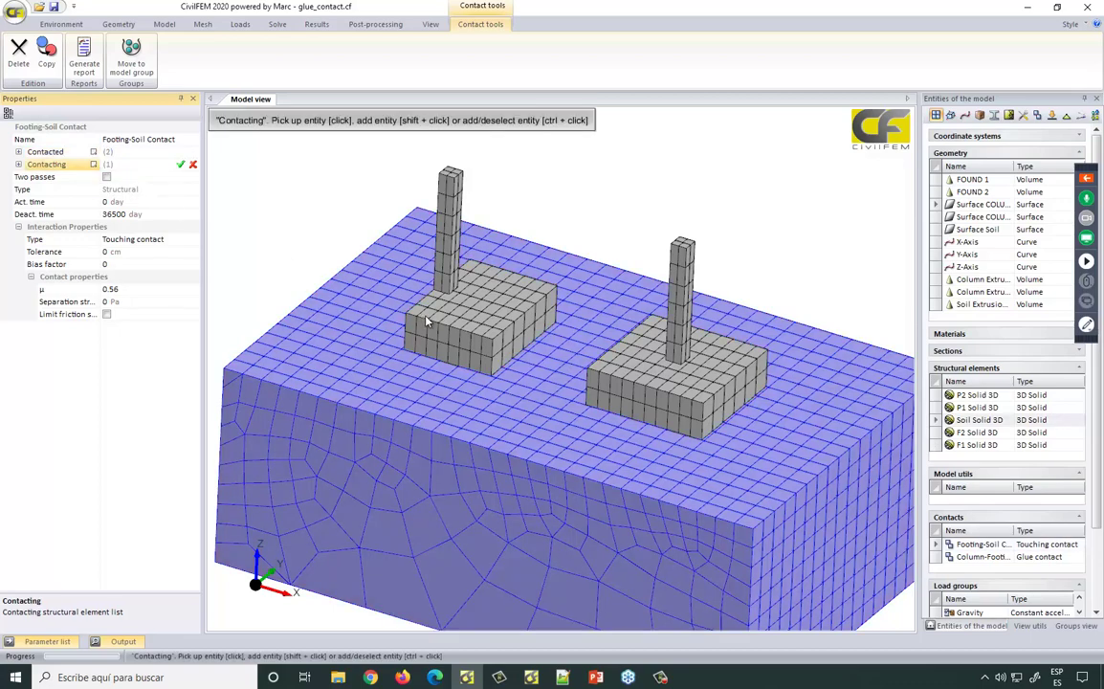
pyautogui.click(180, 165)
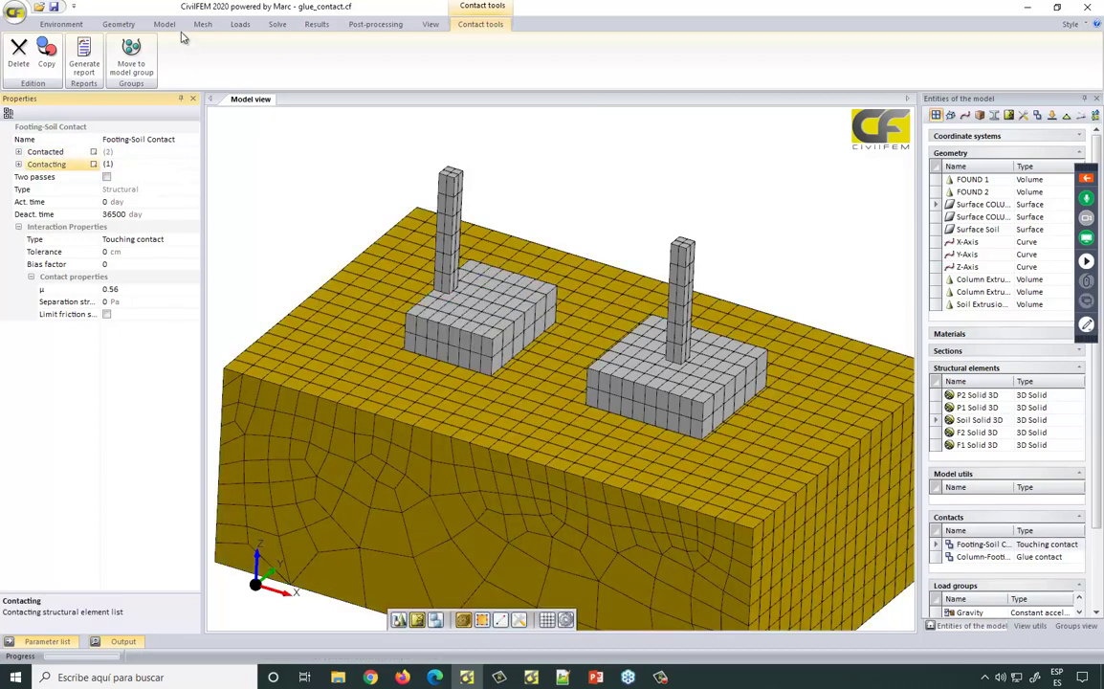
# - Try to create a contact pair with F1 Solid 3D and F2 Solid 3D as contacted and Soil Solid 3D as contacting
pyautogui.click(198, 24)
pyautogui.click(301, 50)
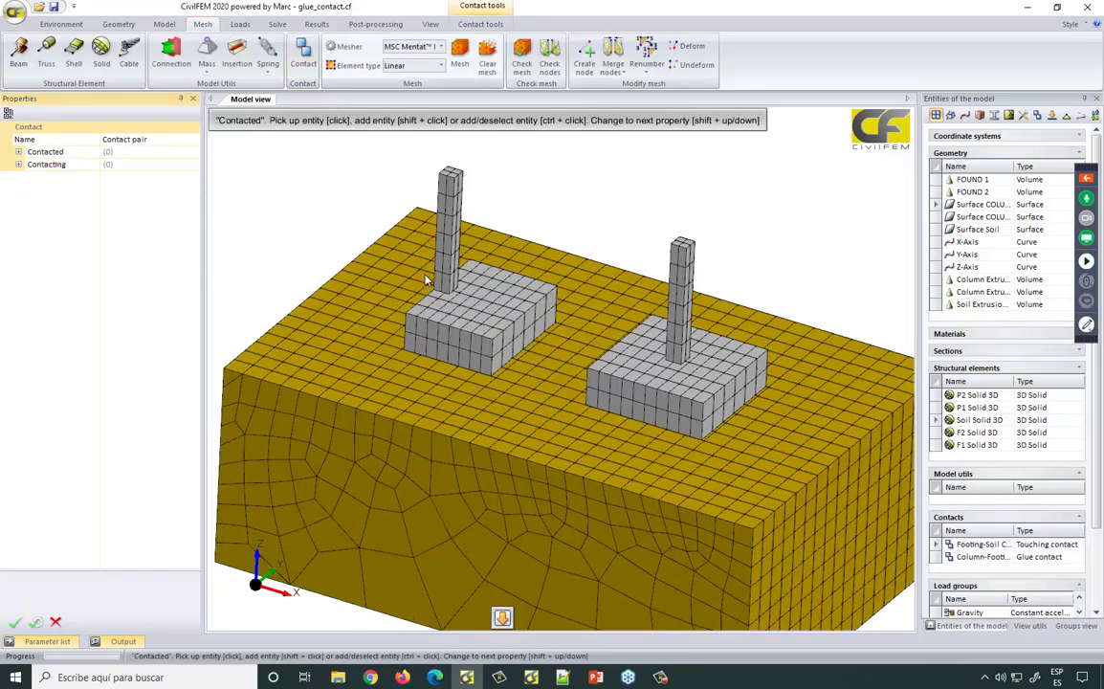
pyautogui.click(464, 320)
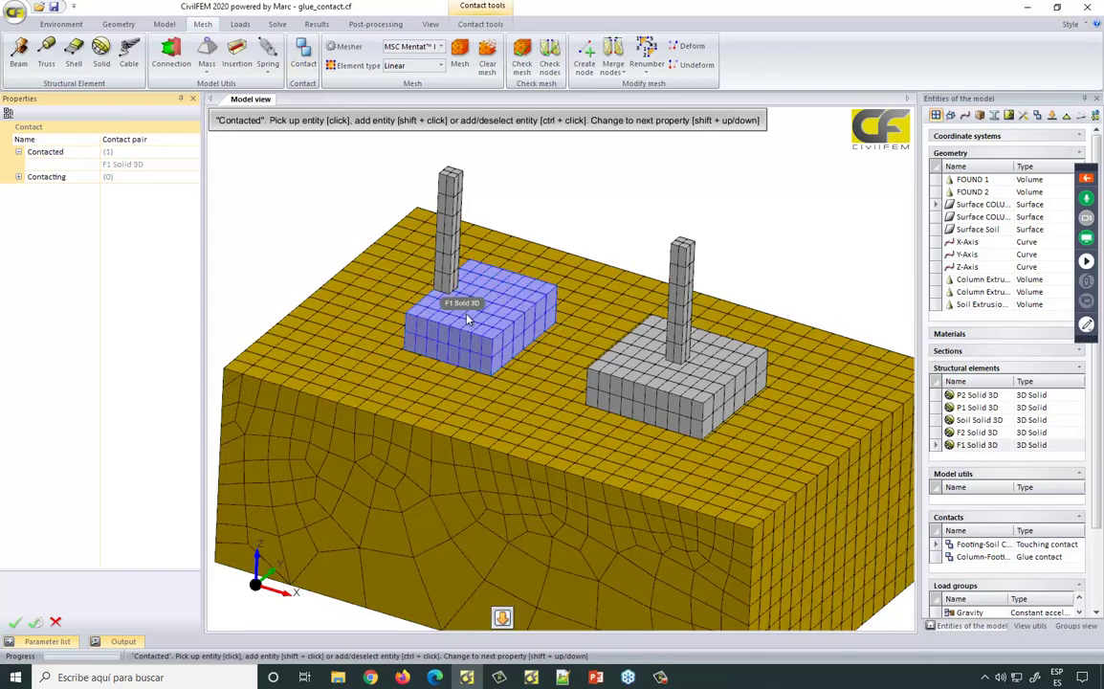
pyautogui.keyDown('shift'); pyautogui.click(674, 395); pyautogui.keyUp('shift')
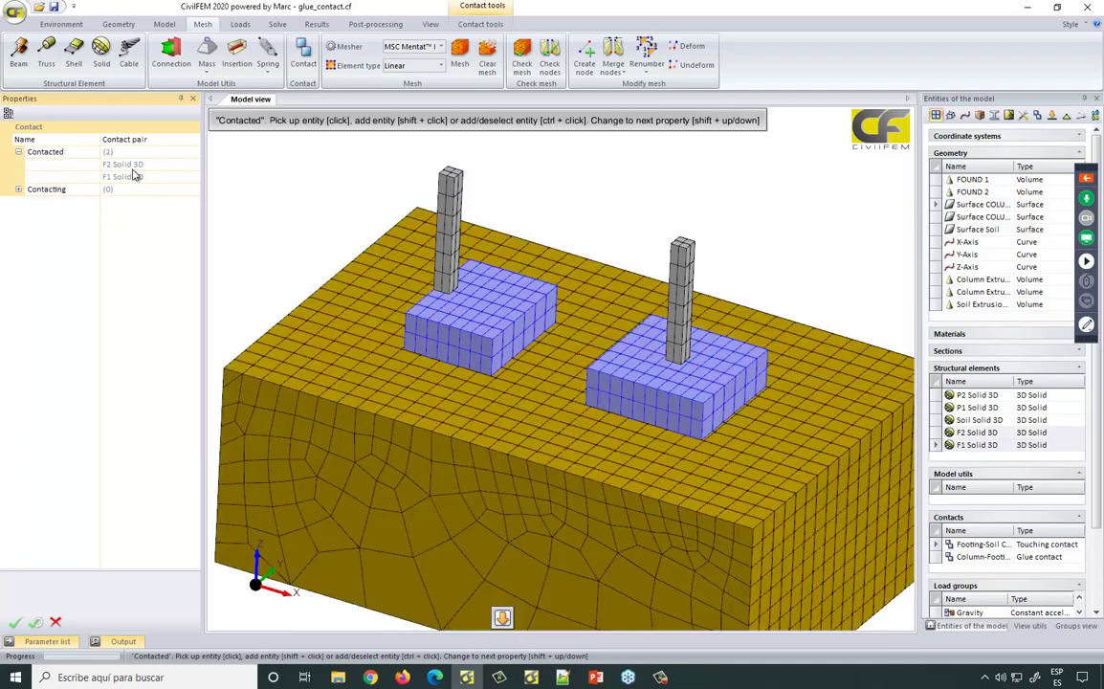
pyautogui.click(502, 618)
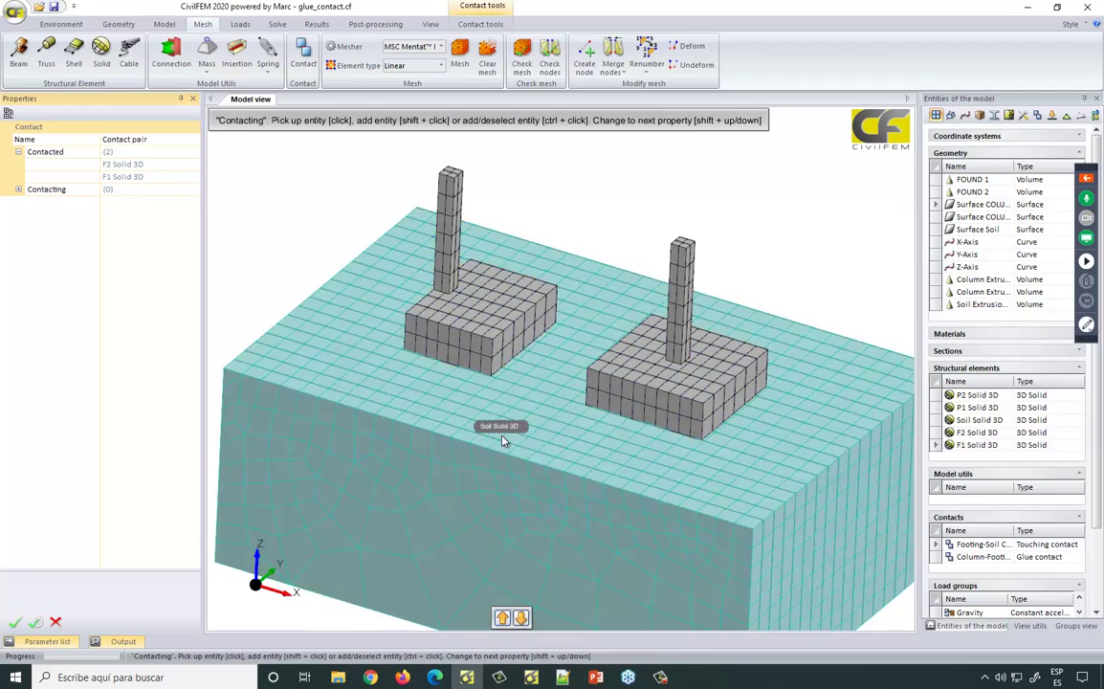
pyautogui.click(502, 440)
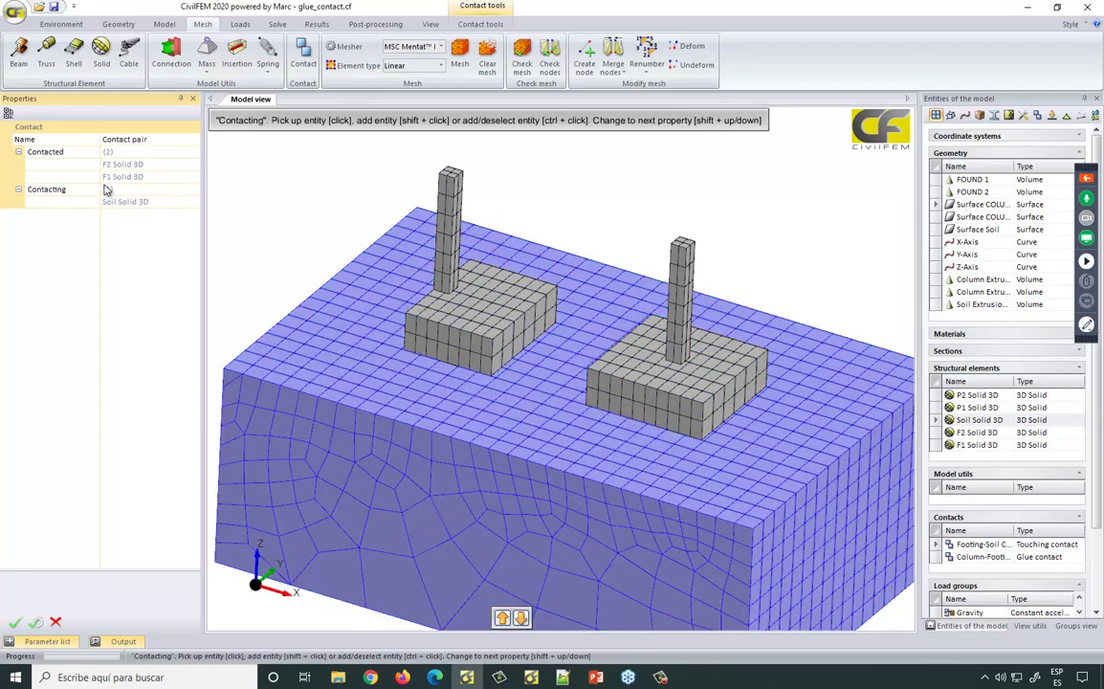
pyautogui.click(14, 622)
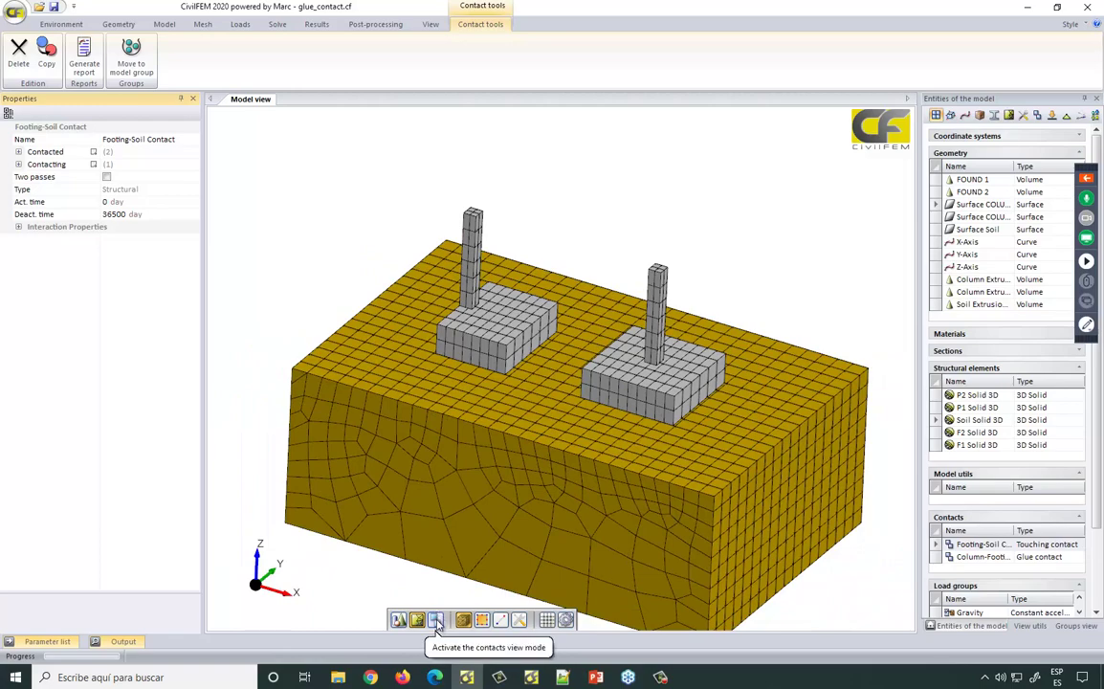
# - Compare the Footing-Soil Contact and the Column-Footing Contact in the contacts view mode, and return to the mesh view
pyautogui.click(435, 619)
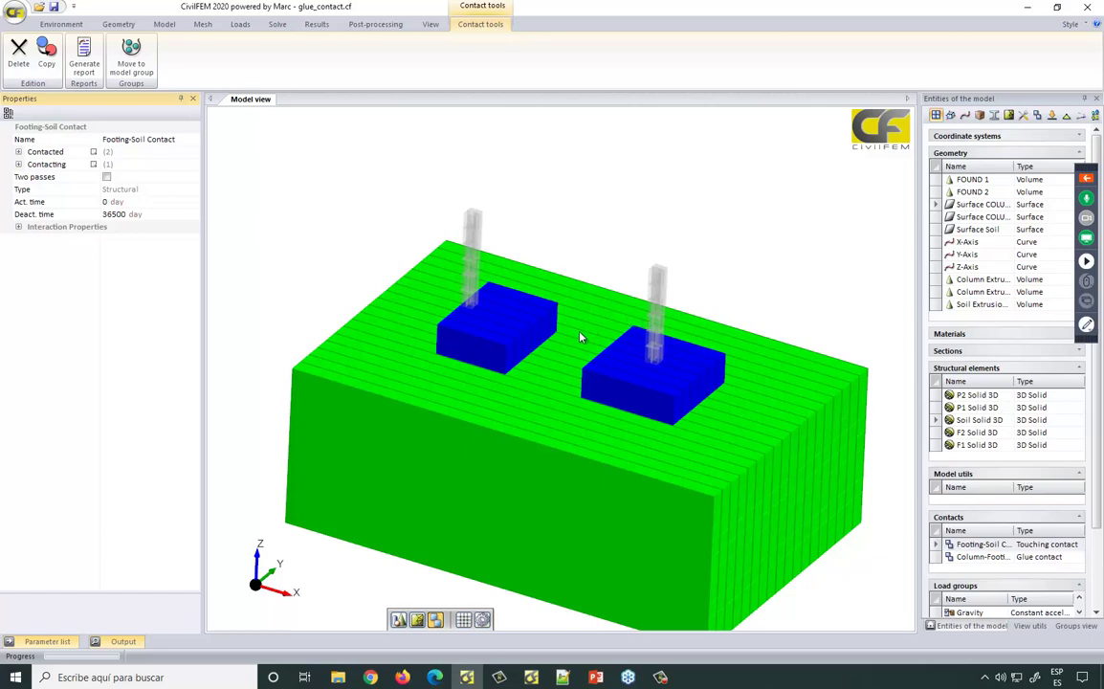
pyautogui.click(968, 556)
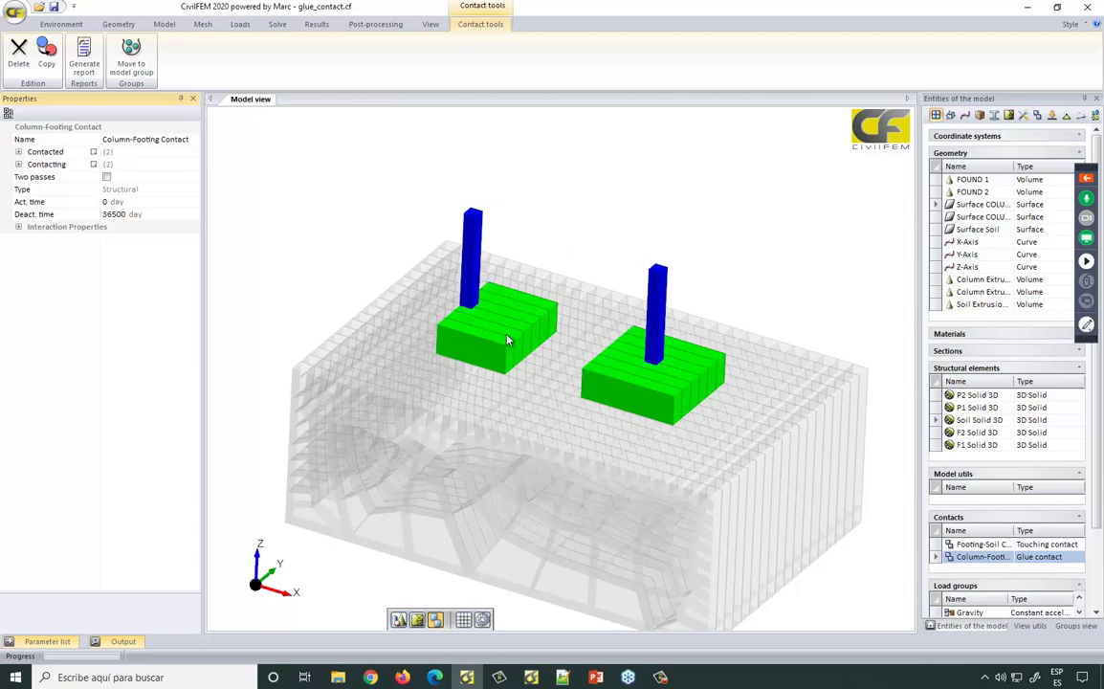
pyautogui.click(973, 544)
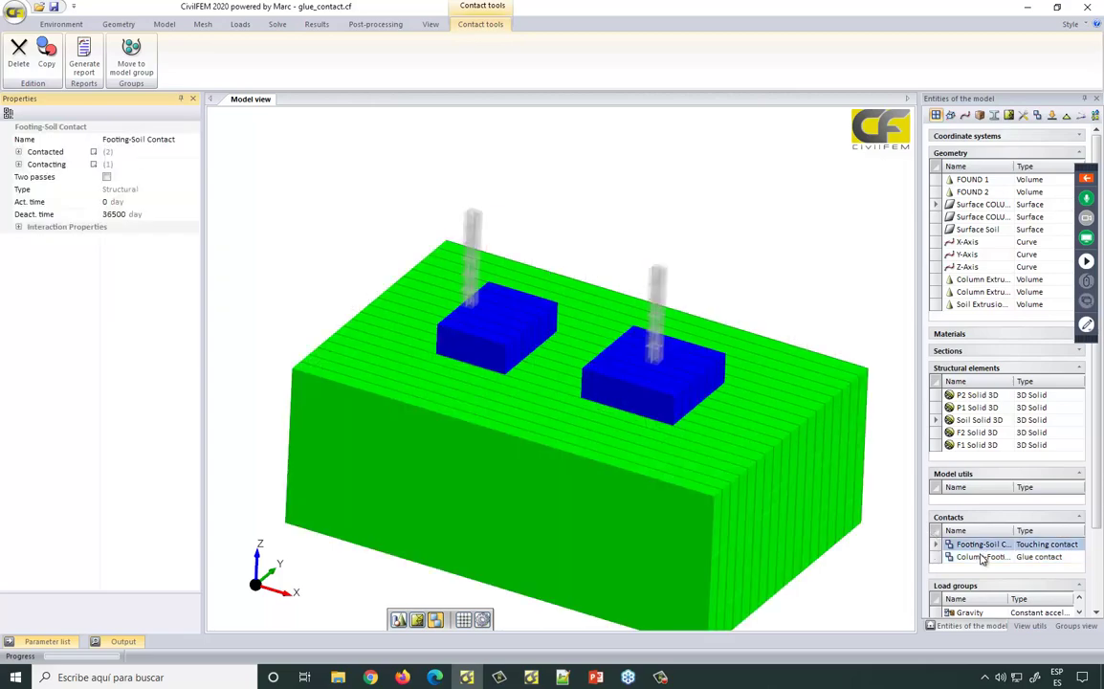
pyautogui.click(982, 556)
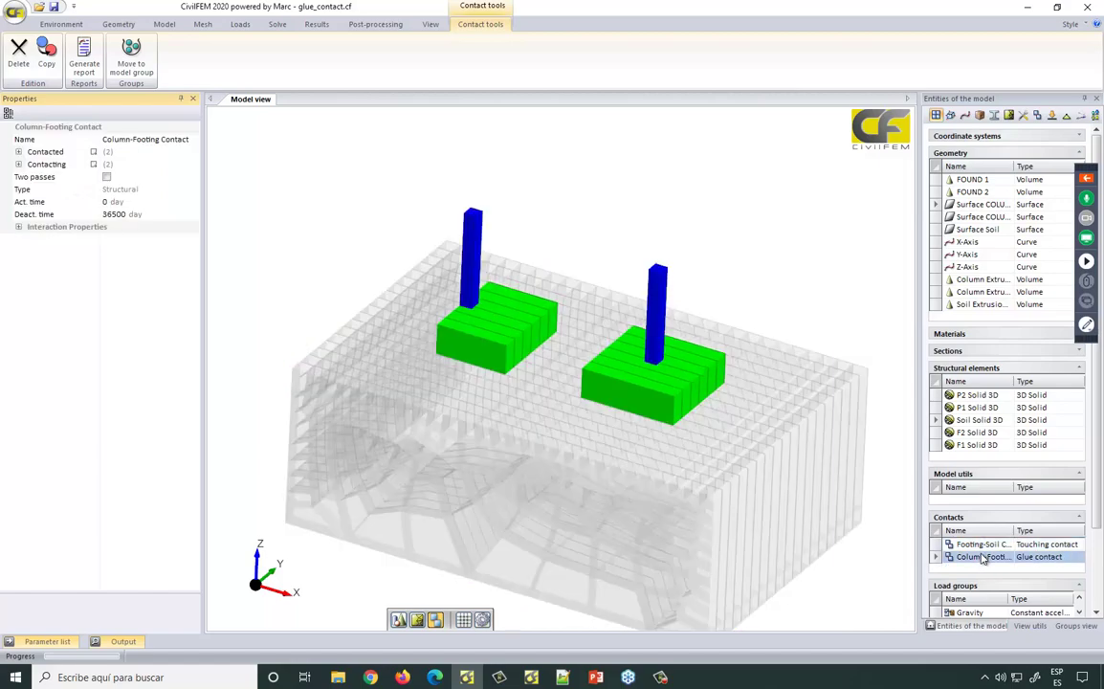
pyautogui.click(398, 619)
pyautogui.click(435, 620)
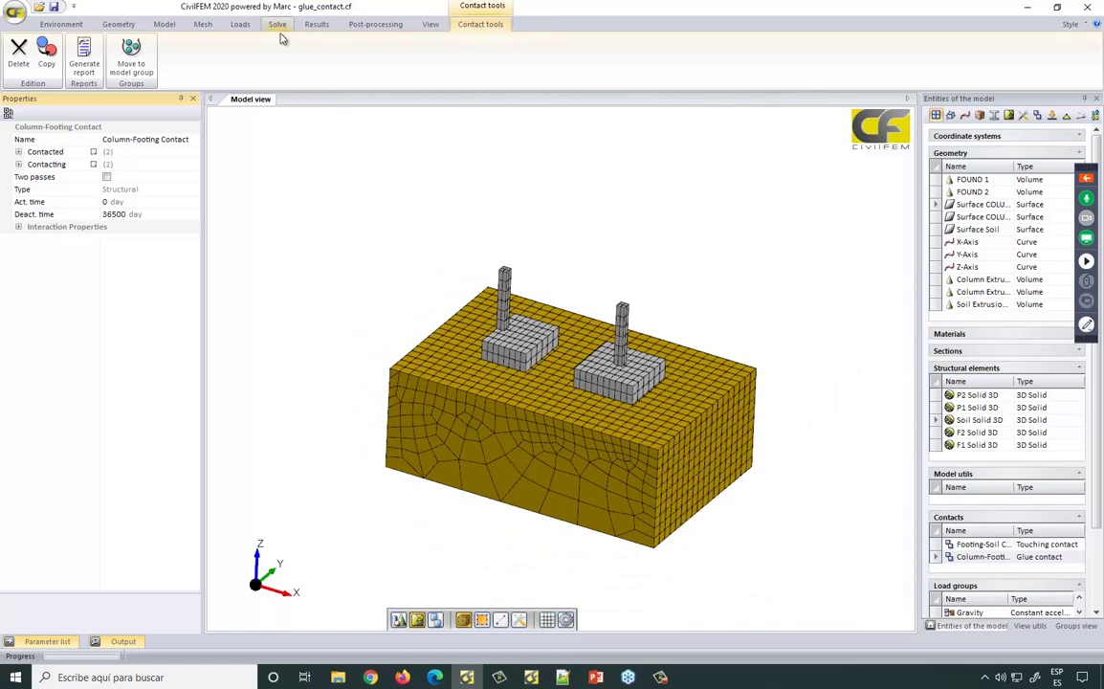
# - Browse the available load case result files, keeping Load case_6.rcf loaded
pyautogui.scroll(3, 343, 163)
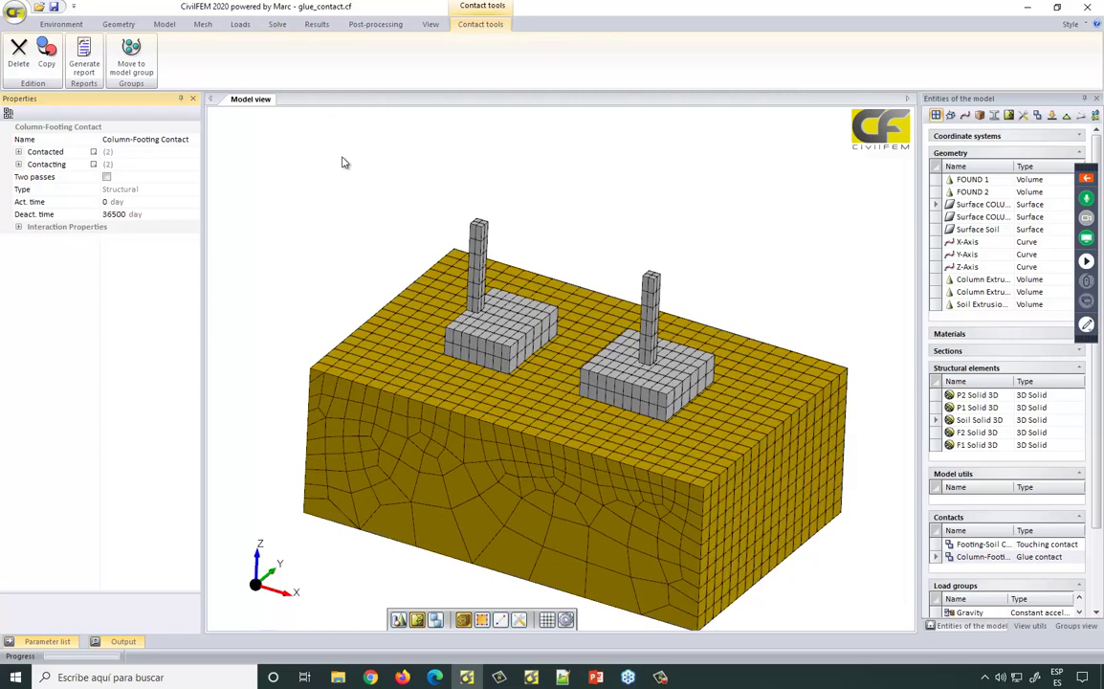
pyautogui.click(314, 26)
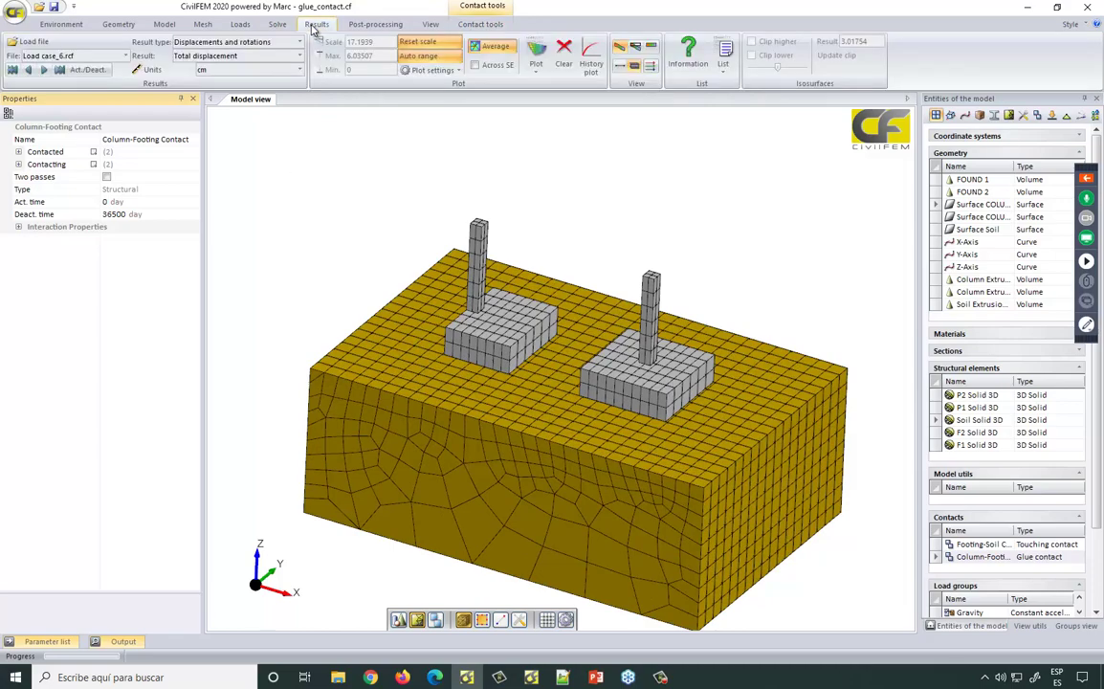
pyautogui.click(125, 55)
pyautogui.scroll(2, 91, 105)
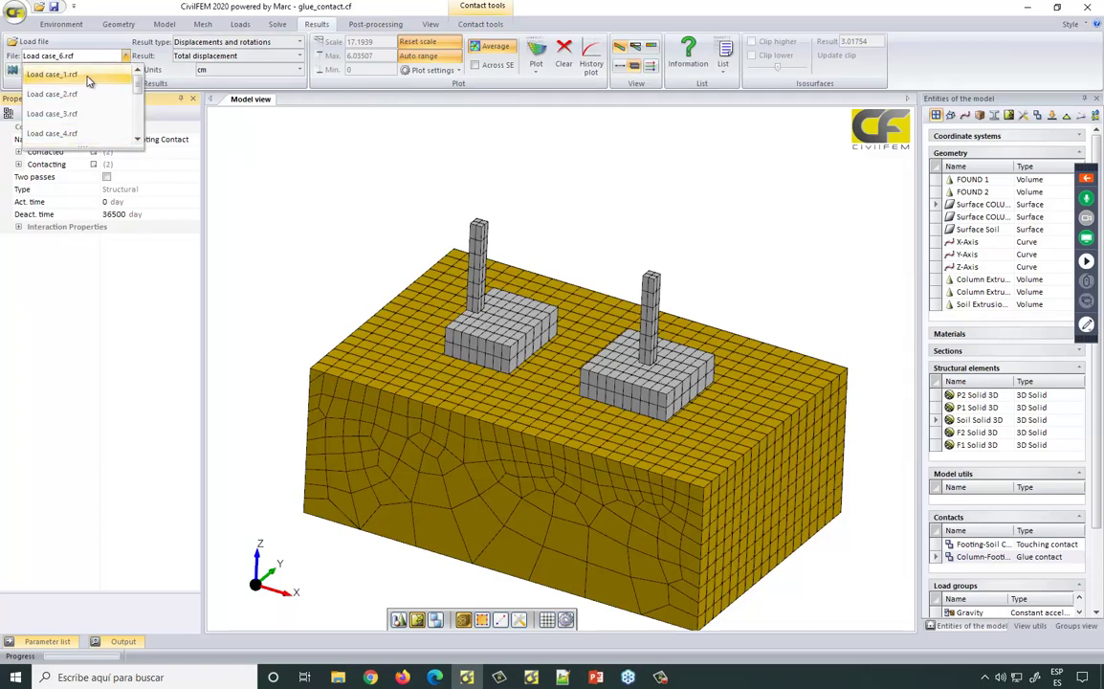
pyautogui.click(245, 144)
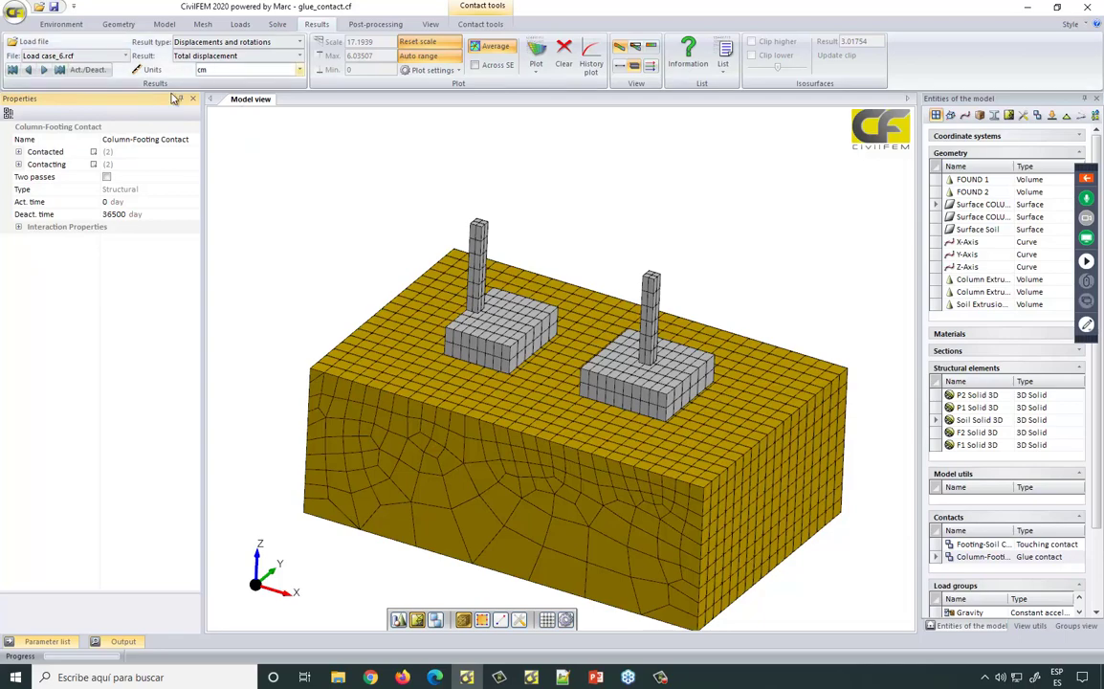
# - Choose the Displacements and rotations result type and plot the total displacement in cm on the model
pyautogui.click(300, 42)
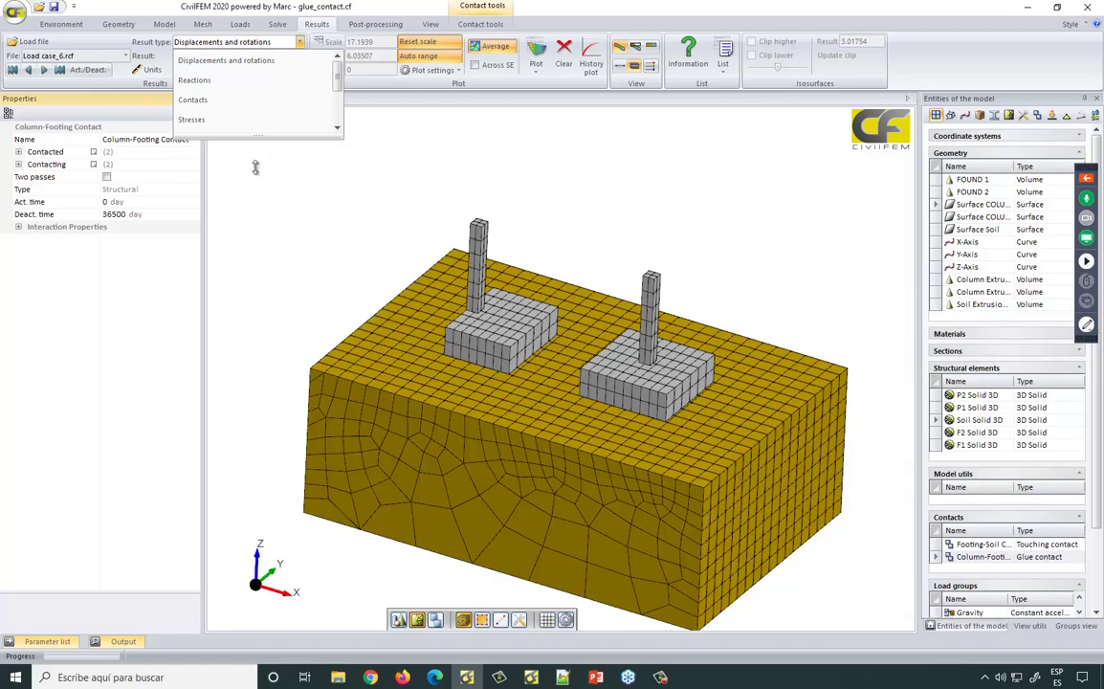
pyautogui.moveTo(260, 137); pyautogui.dragTo(257, 308)
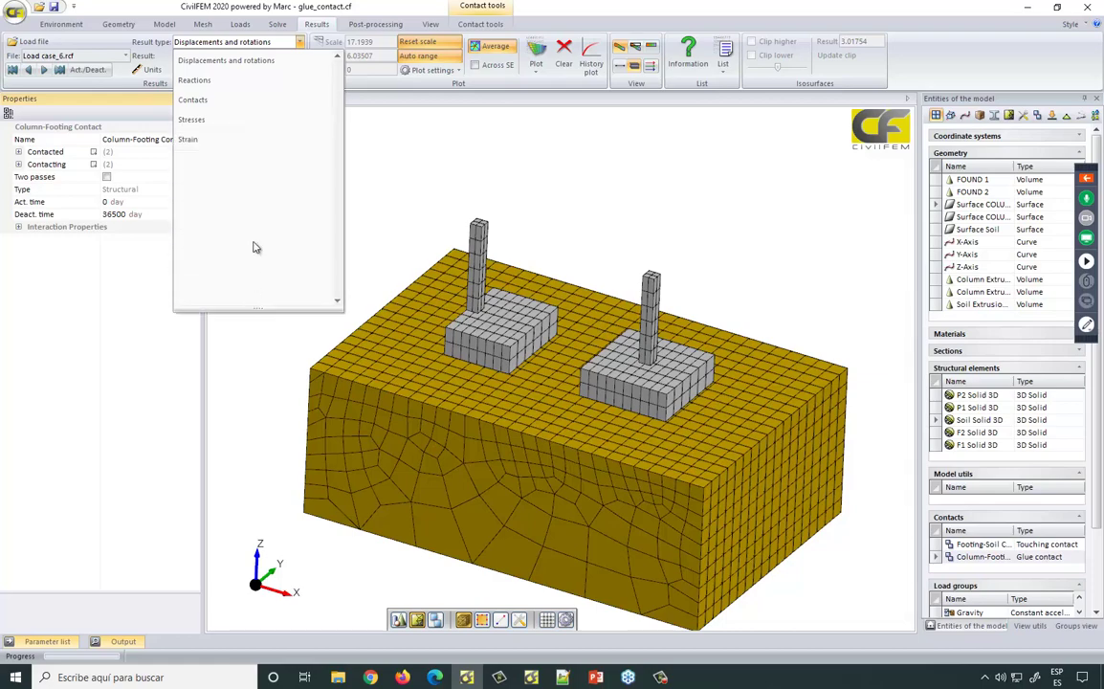
pyautogui.click(230, 61)
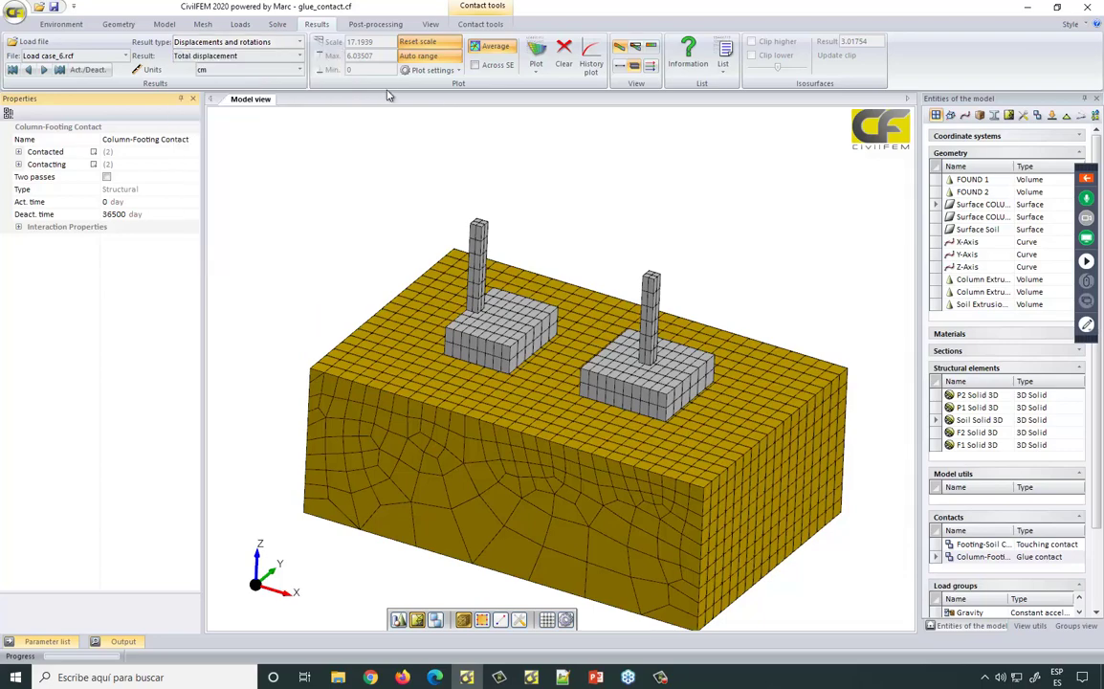
pyautogui.click(535, 52)
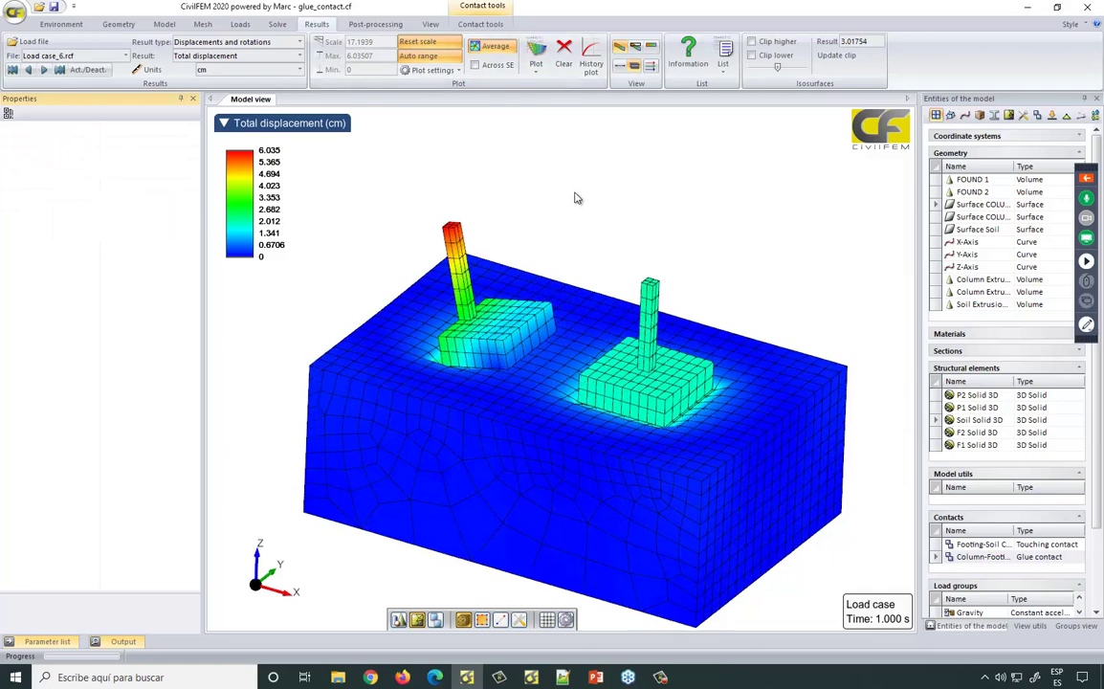
# - Examine the deformed shape and displacement contours around both columns and footings up close
pyautogui.scroll(5, 574, 198)
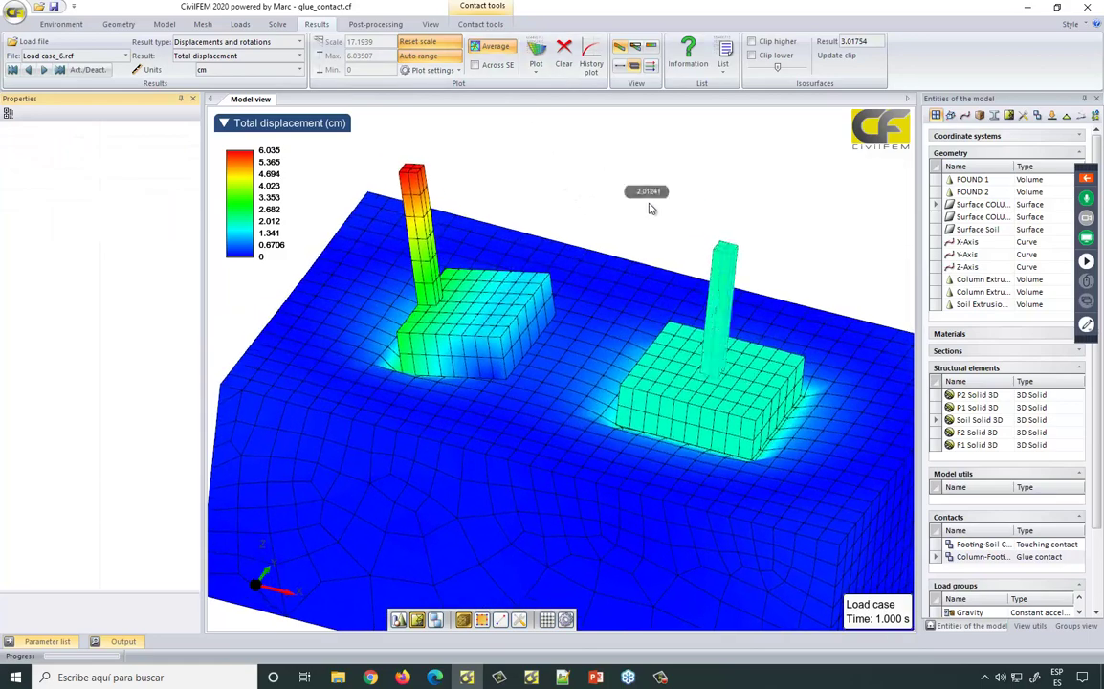
pyautogui.scroll(4, 641, 201)
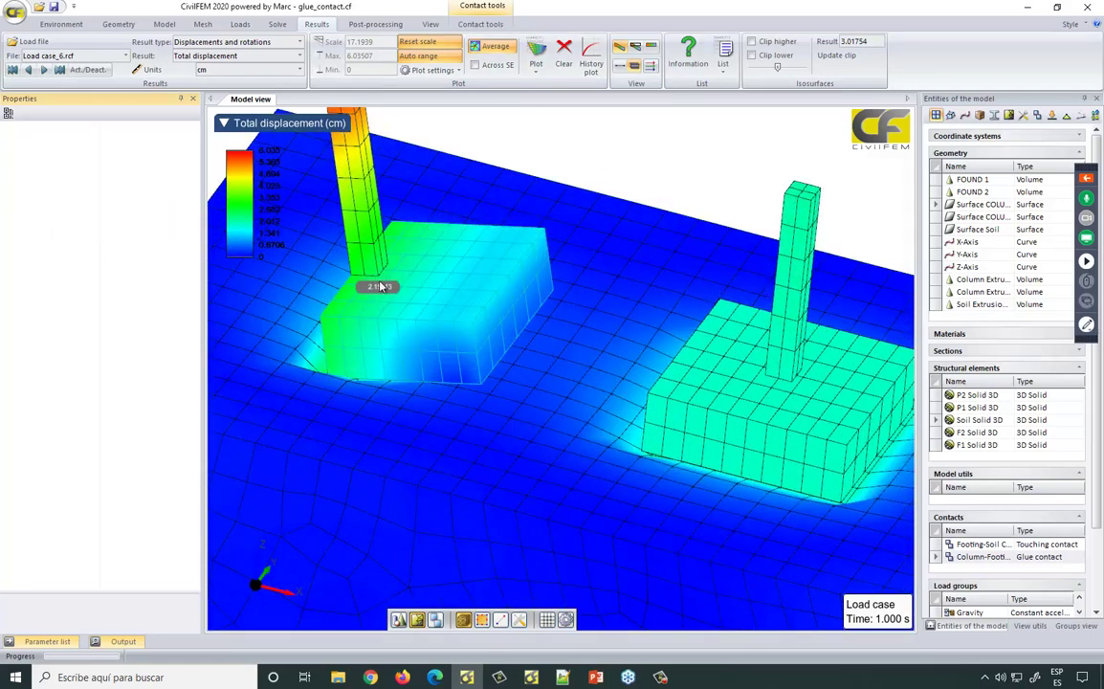
pyautogui.scroll(4, 459, 277)
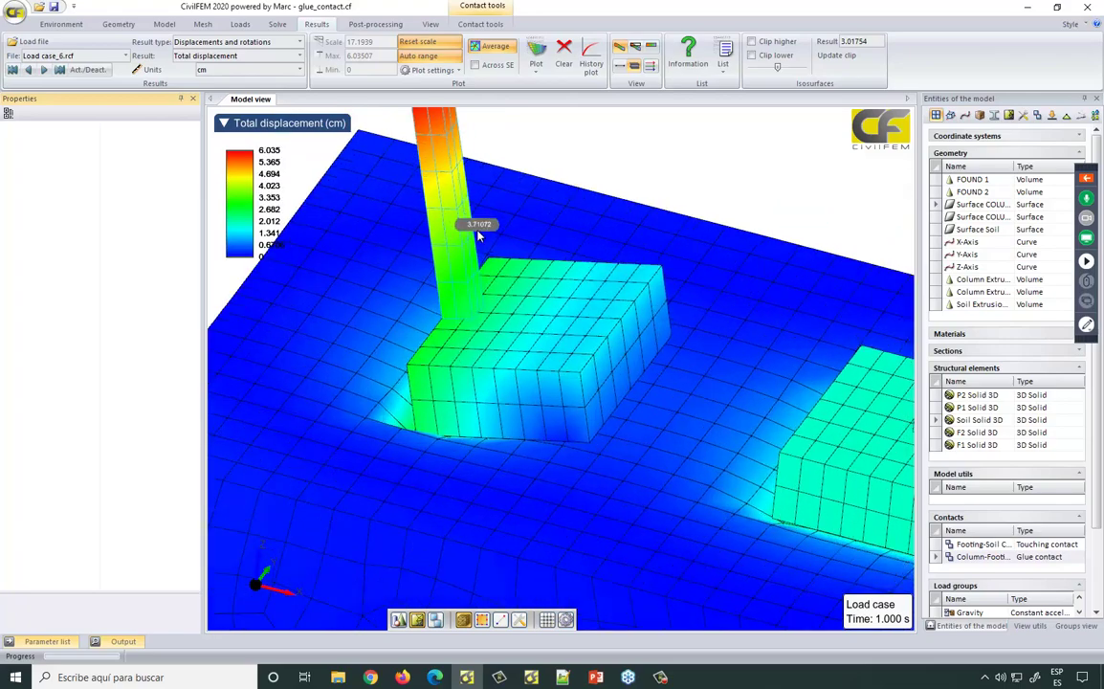
pyautogui.scroll(2, 392, 218)
pyautogui.scroll(-10, 431, 287)
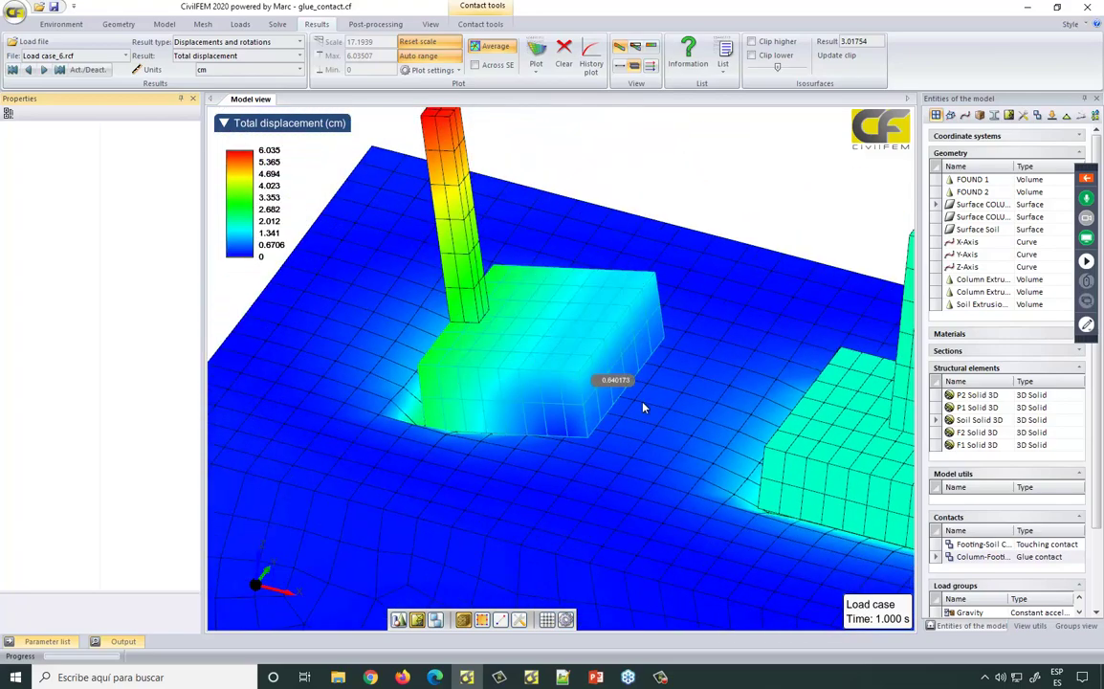
pyautogui.moveTo(770, 474); pyautogui.dragTo(436, 406, button='middle')
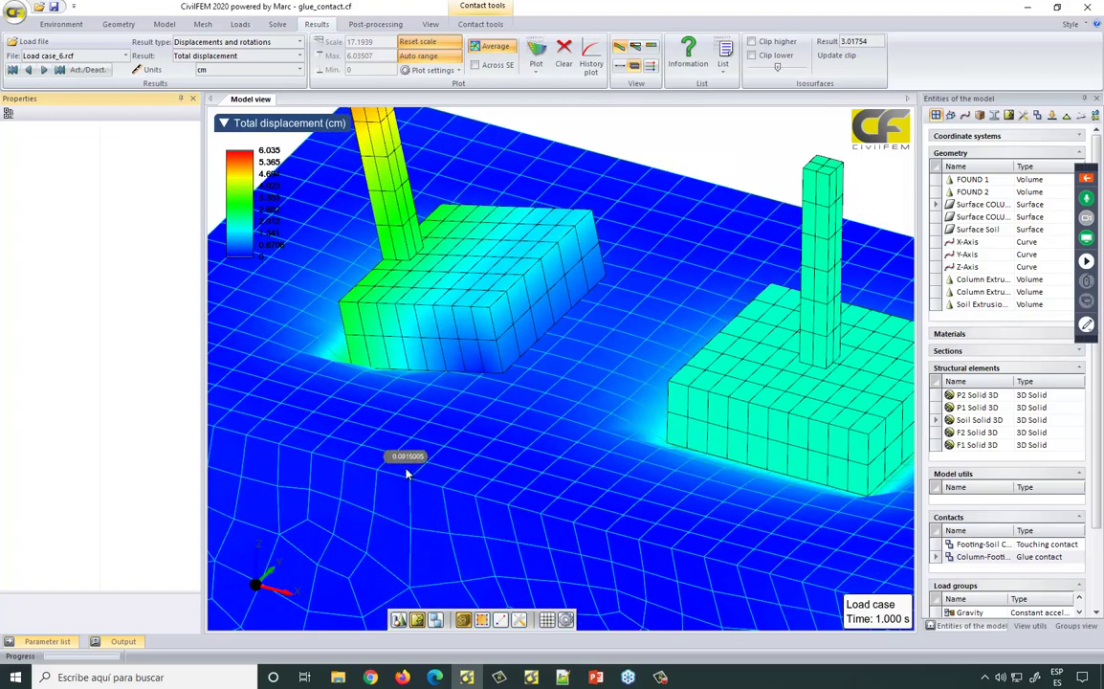
# - Disable the automatic scale reset, set the deformed shape scale to 1 and replot the total displacement
pyautogui.moveTo(406, 468); pyautogui.dragTo(521, 352, button='middle')
pyautogui.moveTo(495, 310); pyautogui.dragTo(660, 212, button='middle')
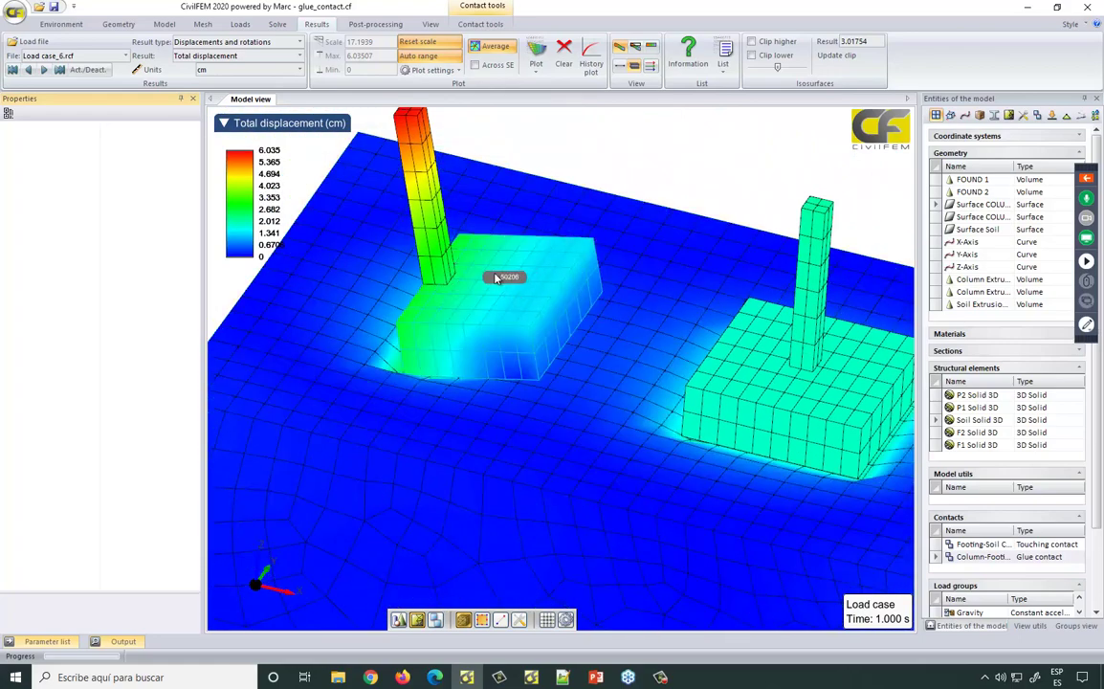
pyautogui.moveTo(534, 288)
pyautogui.click(417, 44)
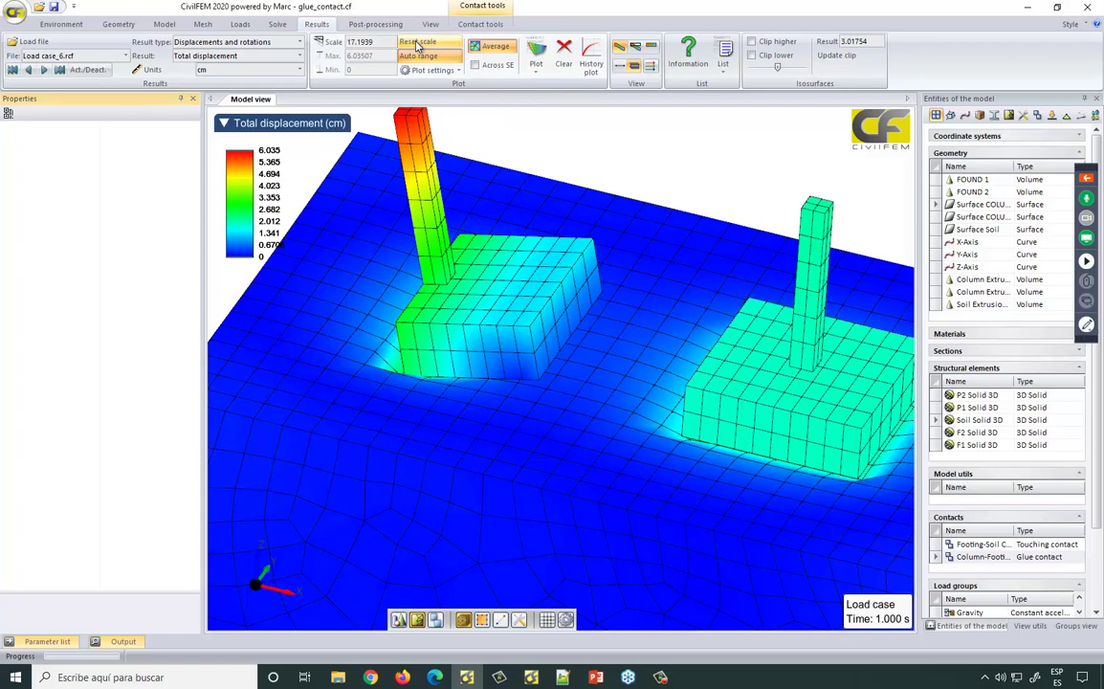
pyautogui.moveTo(648, 199); pyautogui.dragTo(638, 153, button='middle')
pyautogui.click(384, 45)
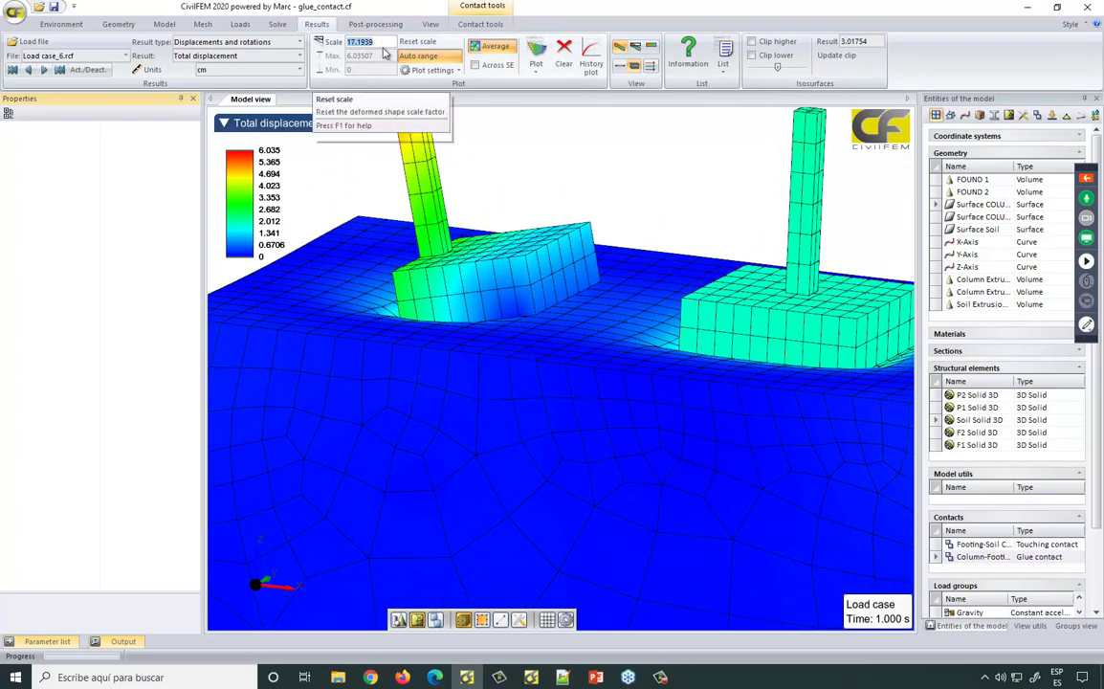
pyautogui.write('1')
pyautogui.click(534, 53)
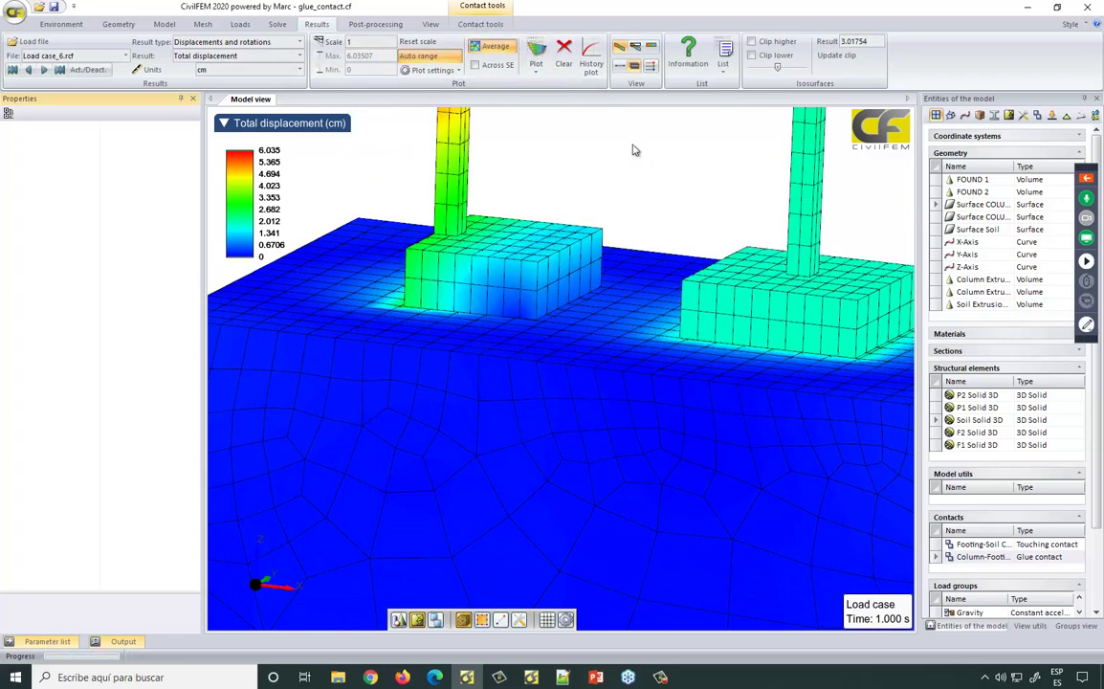
# - Set the deformed shape scale to 10, replot the total displacement and inspect both footings up close
pyautogui.moveTo(630, 148); pyautogui.dragTo(626, 198, button='middle')
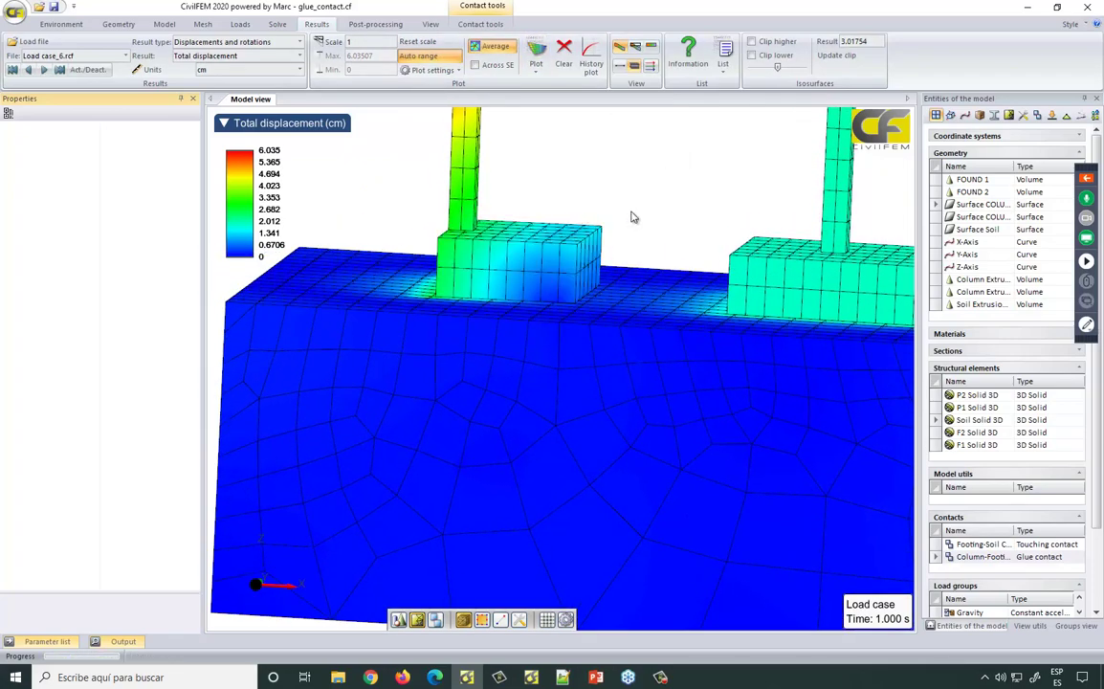
pyautogui.scroll(-2, 647, 195)
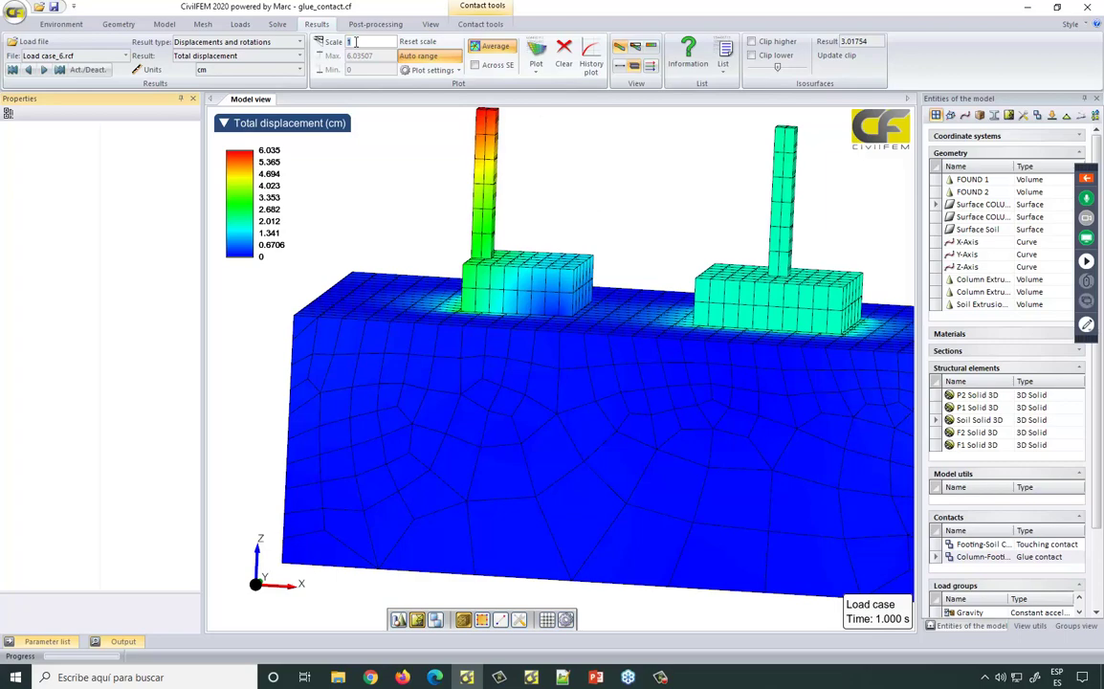
pyautogui.click(537, 51)
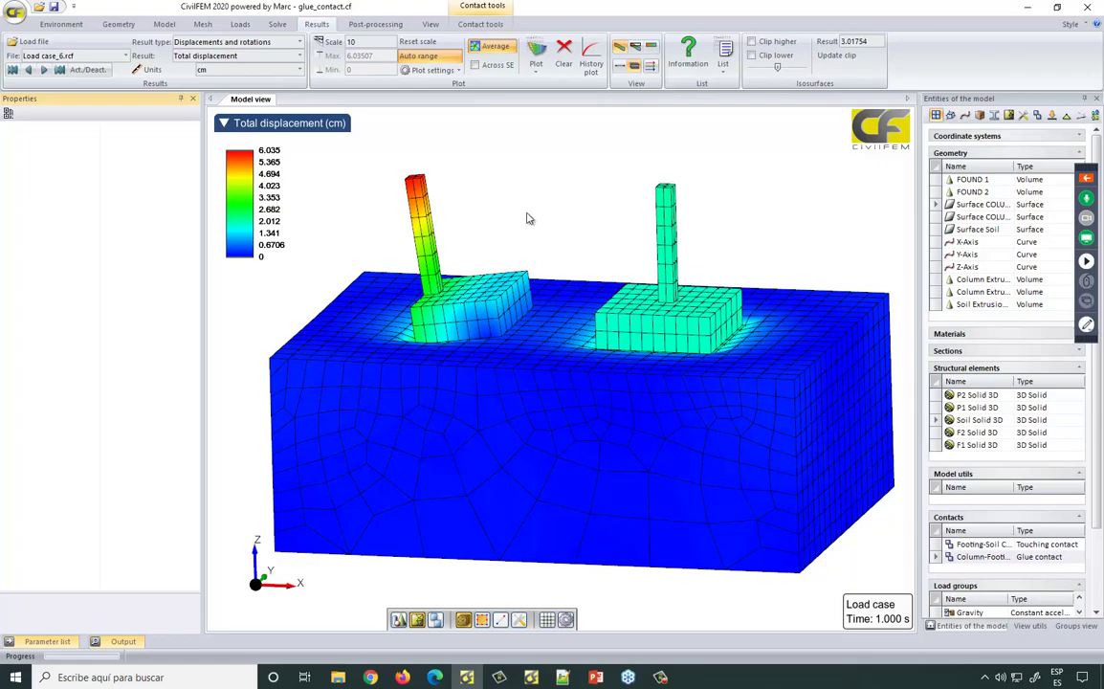
pyautogui.moveTo(484, 305)
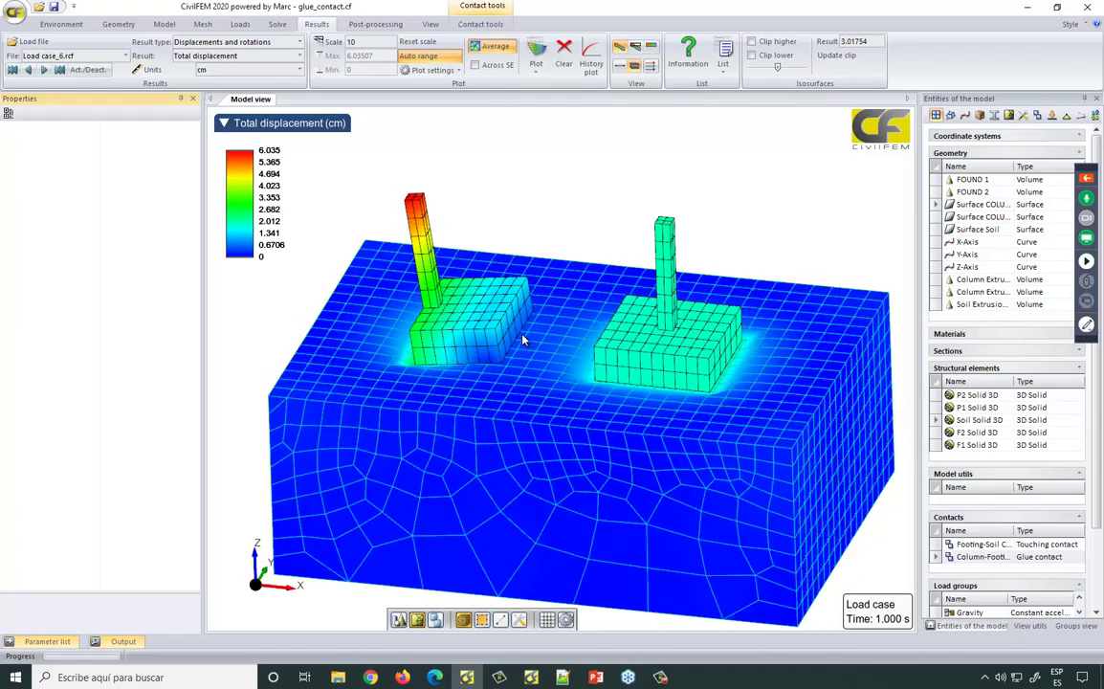
pyautogui.scroll(3, 548, 330)
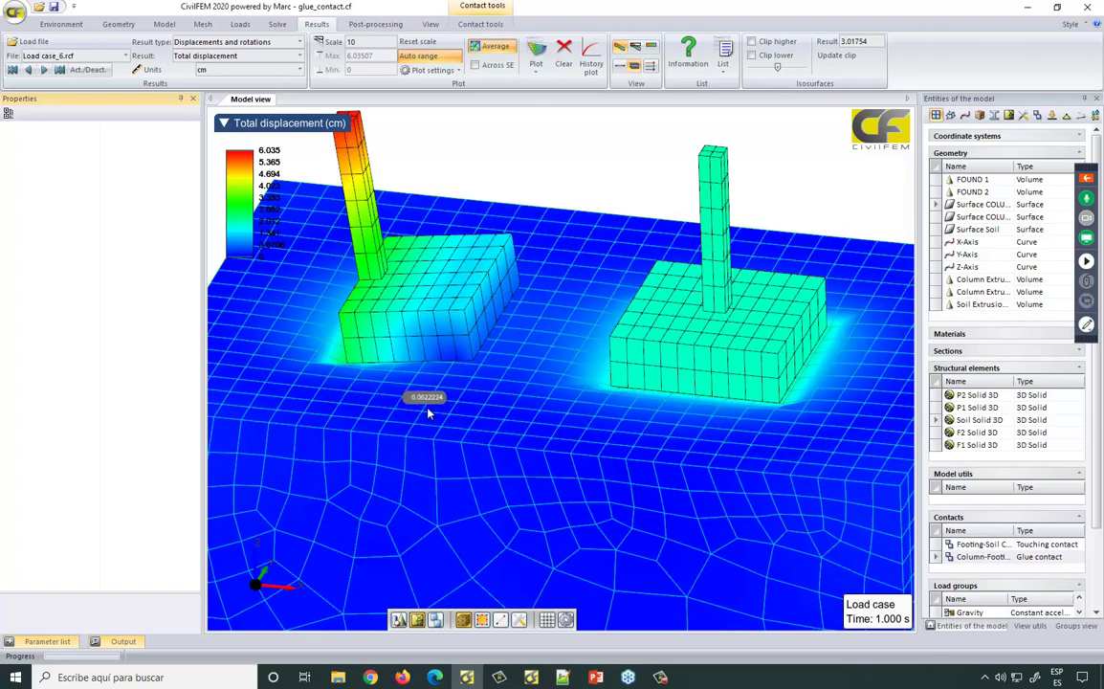
pyautogui.scroll(-3, 442, 412)
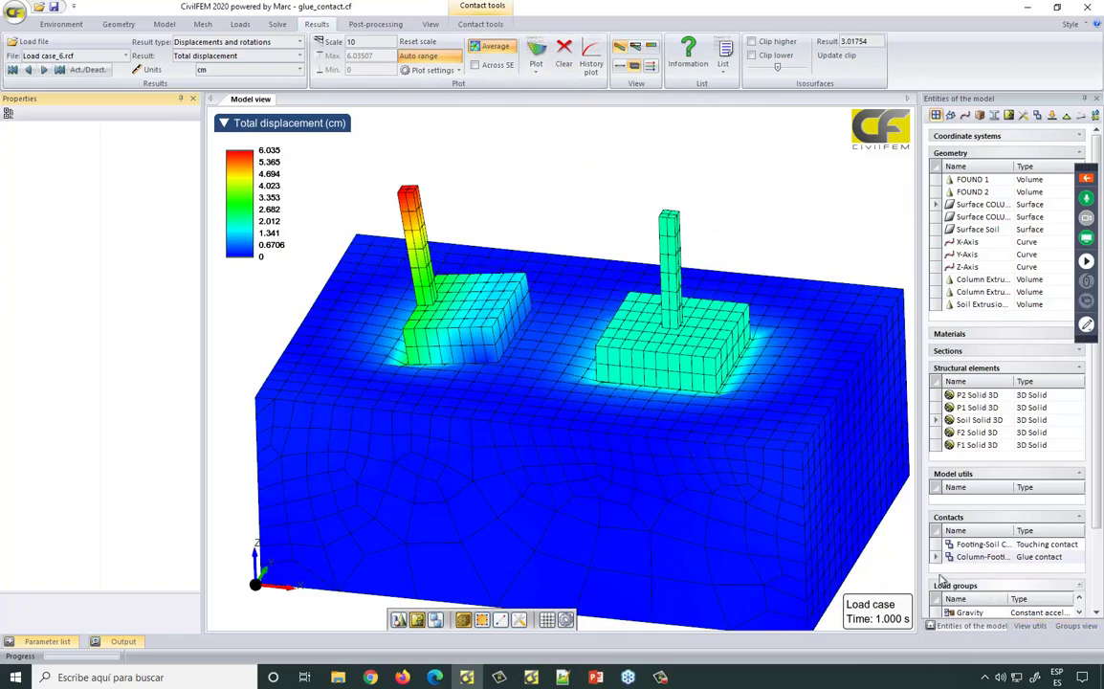
# - Widen the model entities pane and show the view utilities with the predefined views and clipping planes
pyautogui.moveTo(916, 560); pyautogui.dragTo(887, 560)
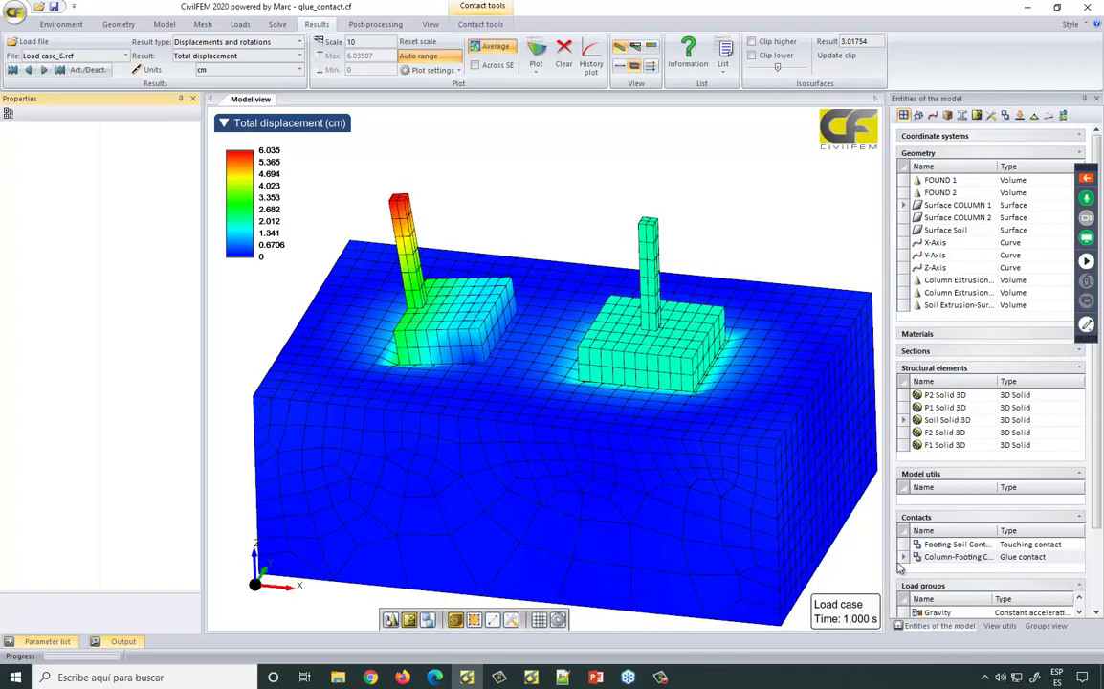
pyautogui.click(1001, 627)
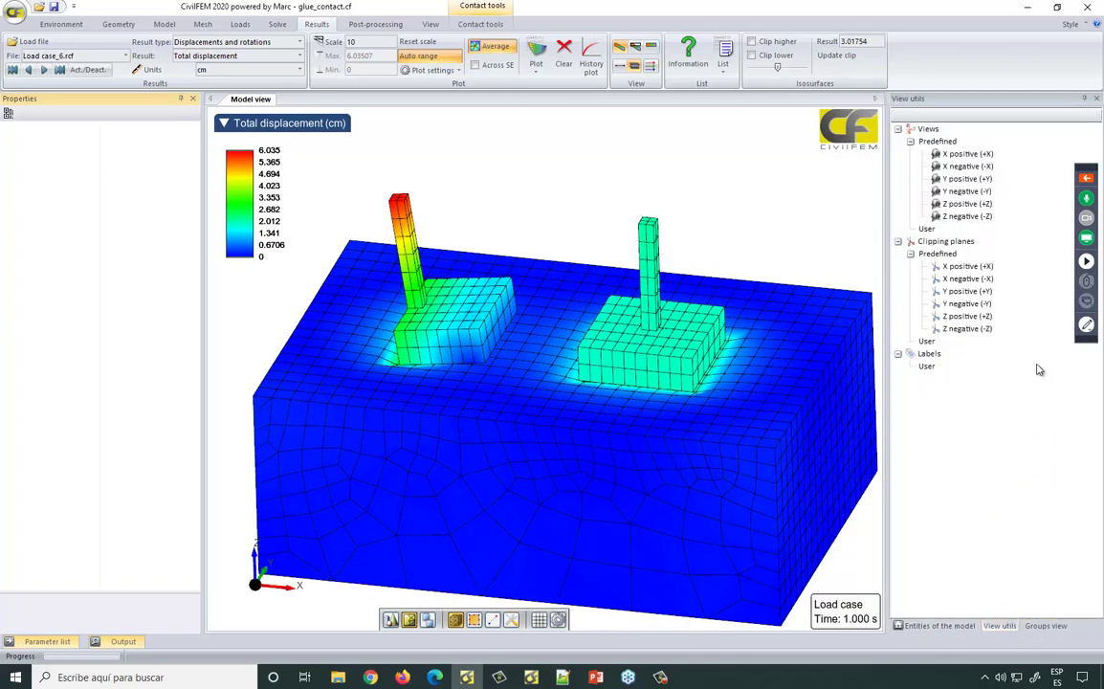
pyautogui.moveTo(732, 272); pyautogui.dragTo(739, 239, button='middle')
pyautogui.scroll(-3, 755, 214)
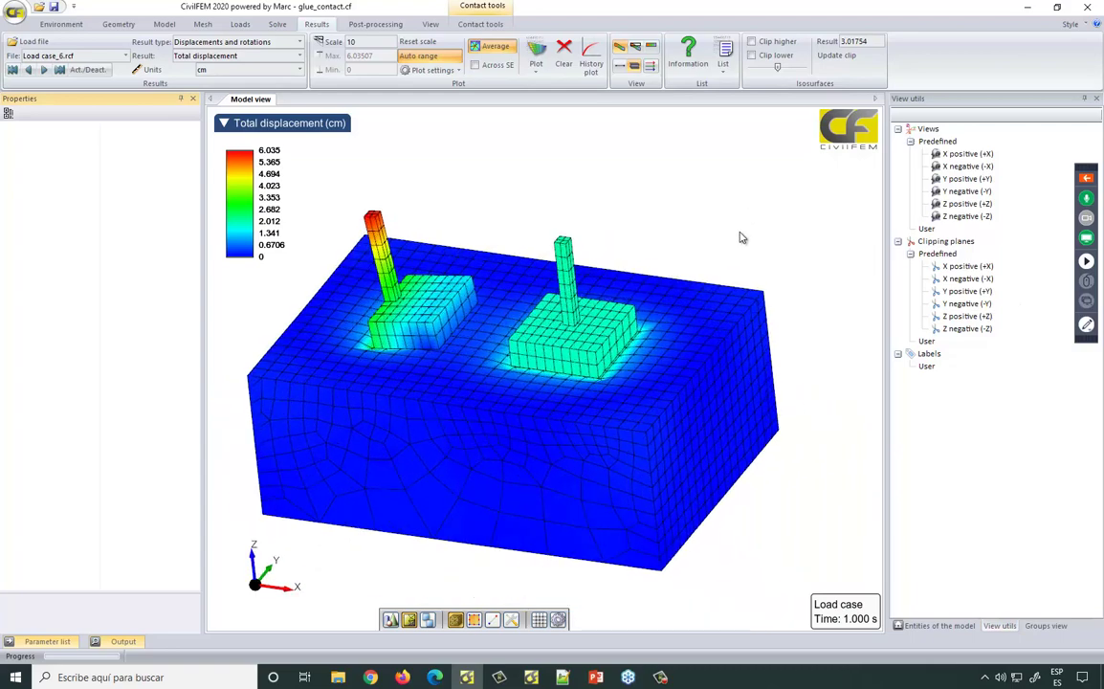
pyautogui.scroll(3, 740, 239)
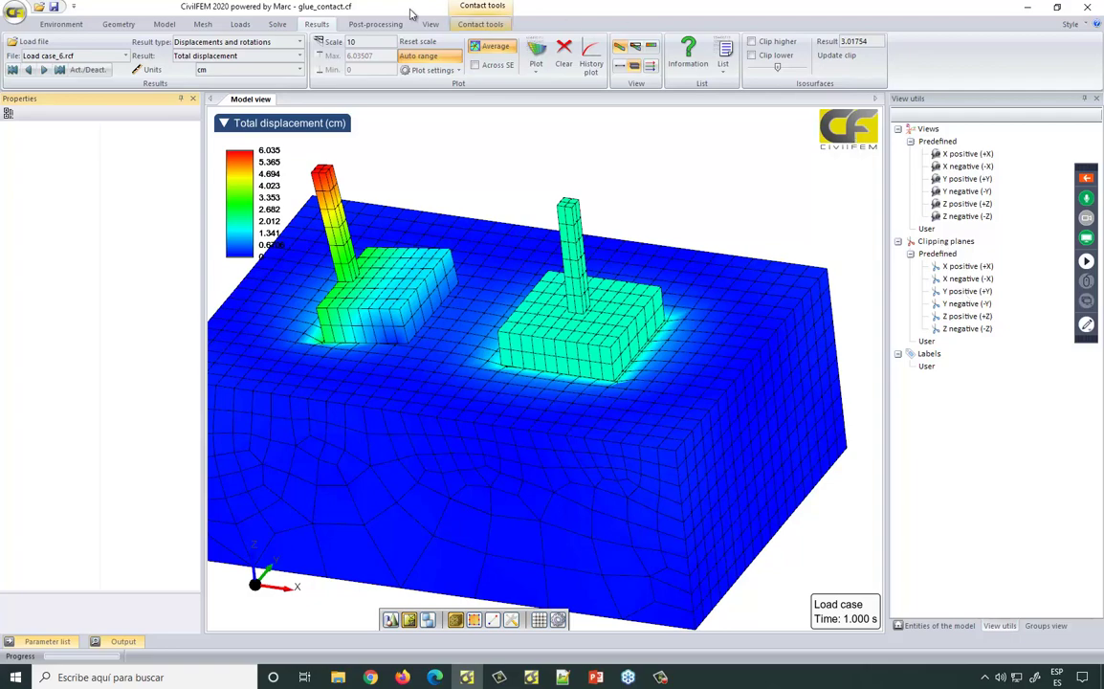
# - Section the model in 3D with the predefined Y positive (+Y) clipping plane at about 87 cm, and restore the full model
pyautogui.click(431, 24)
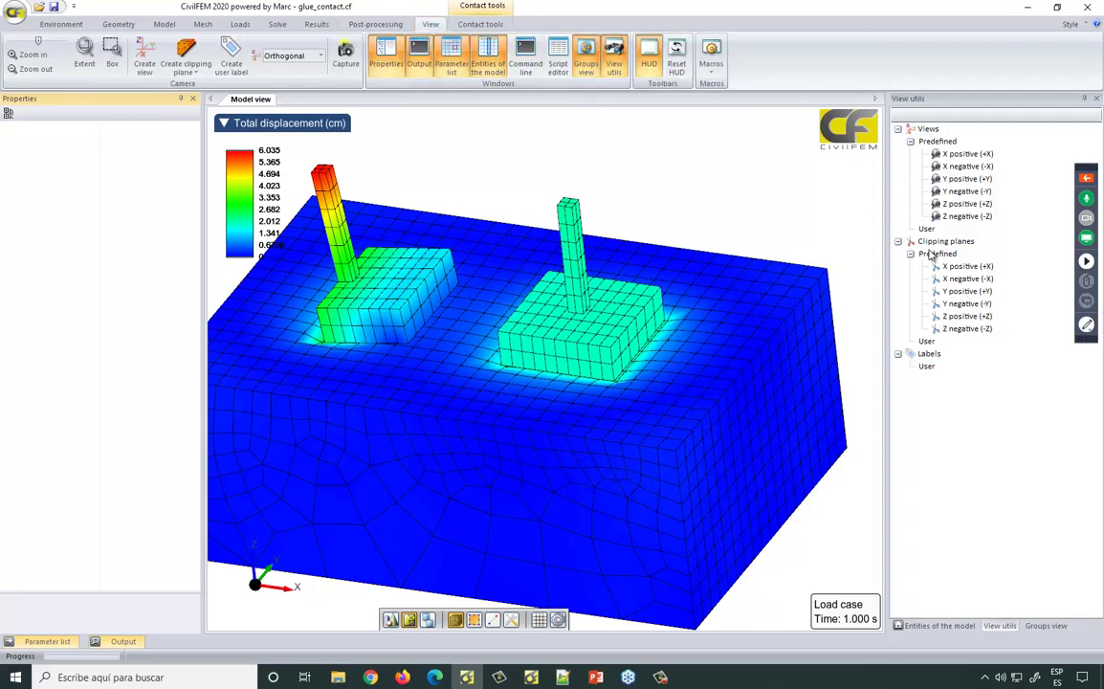
pyautogui.click(964, 291)
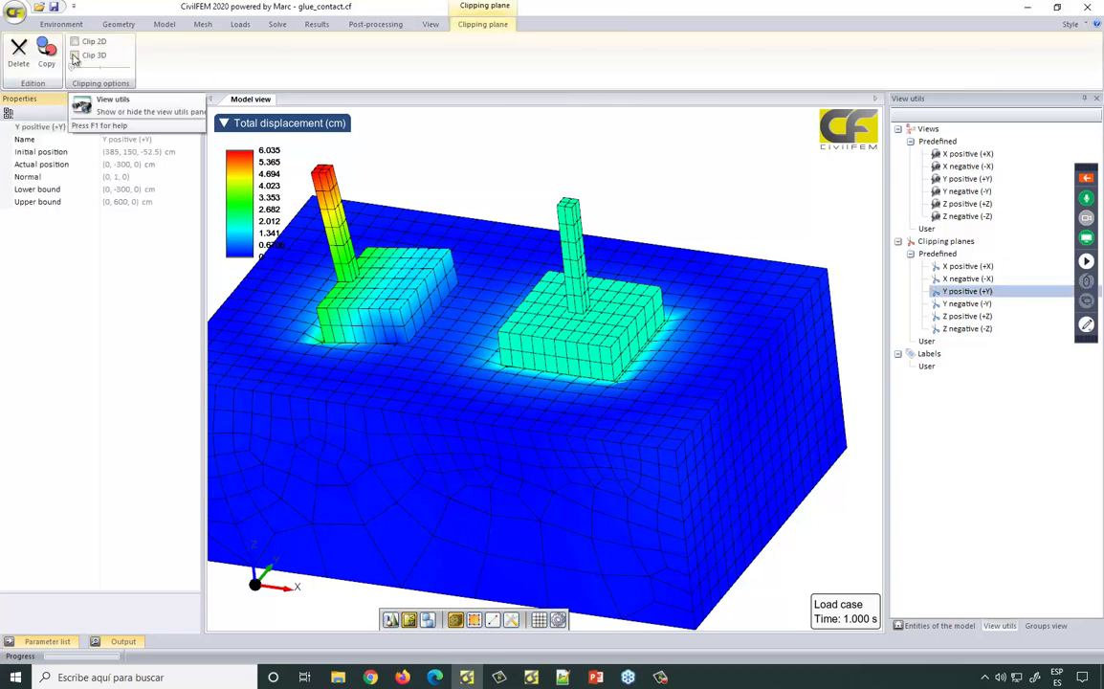
pyautogui.moveTo(73, 68); pyautogui.dragTo(98, 71)
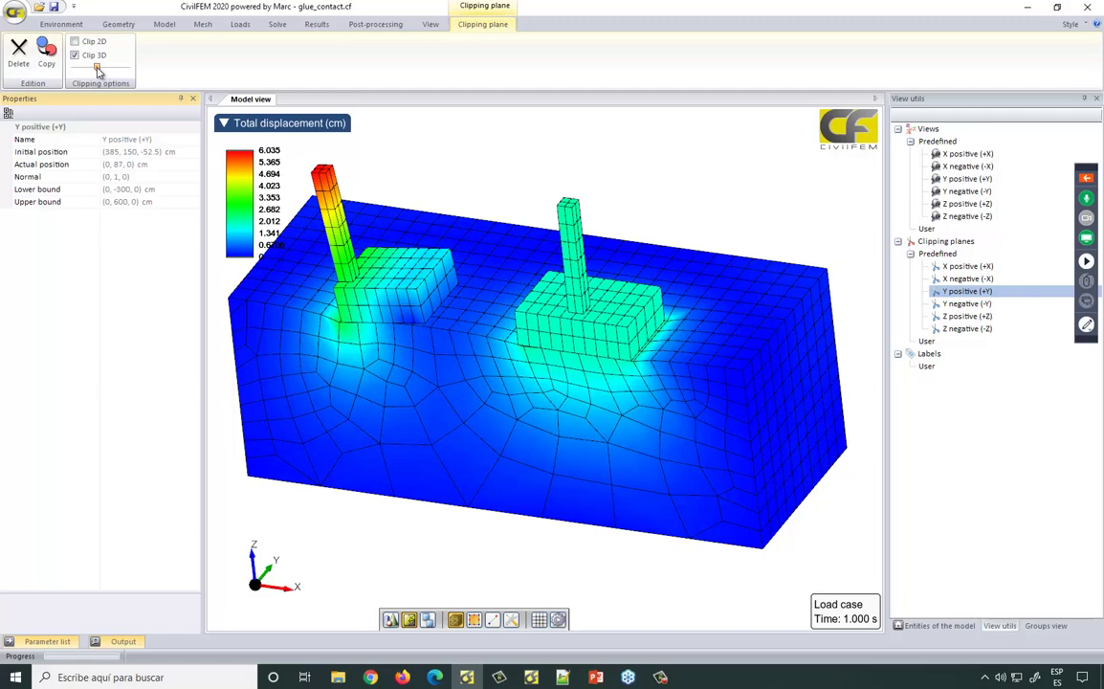
pyautogui.click(75, 56)
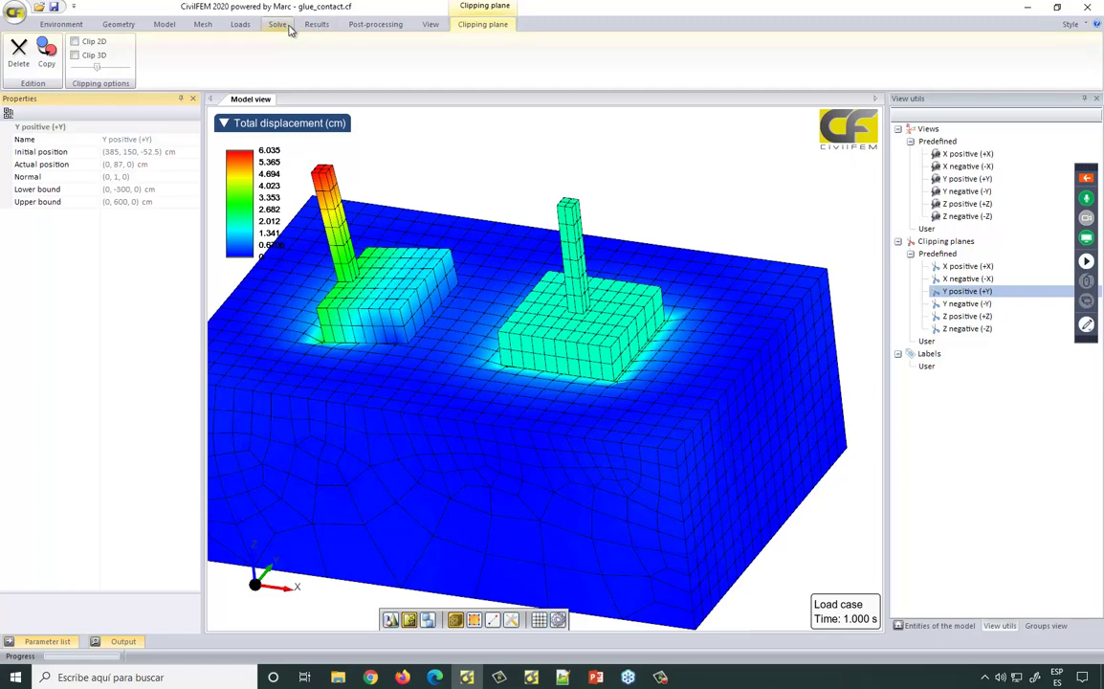
# - List the total displacement results for a selection containing only the structural element P1 Solid 3D
pyautogui.click(932, 626)
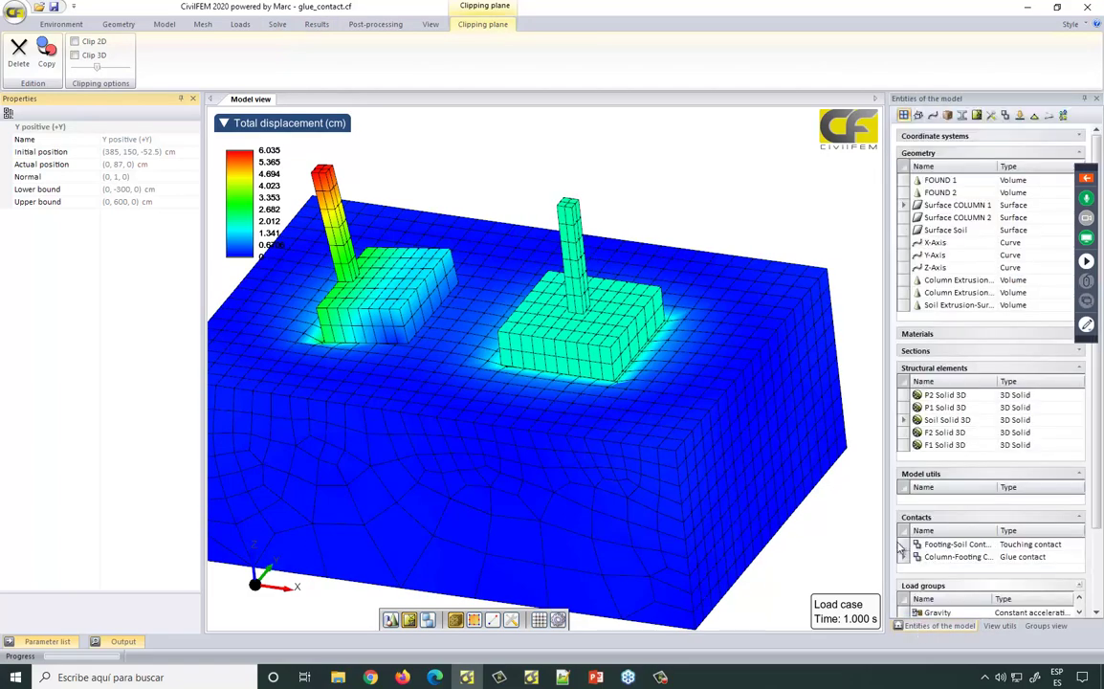
pyautogui.click(361, 26)
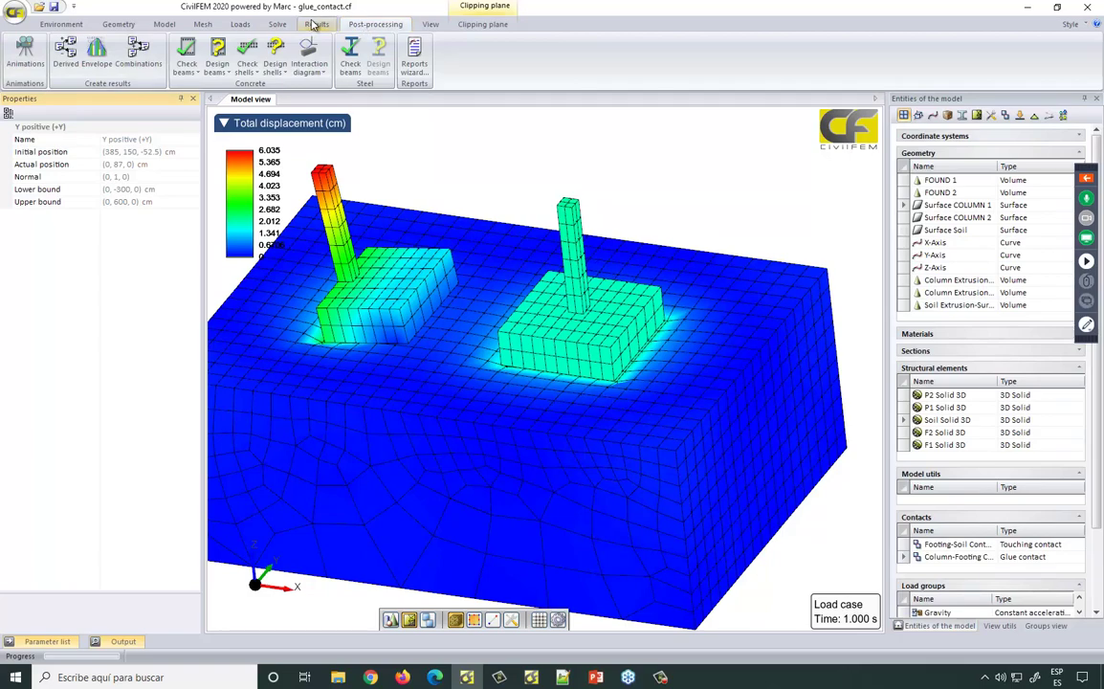
pyautogui.click(315, 24)
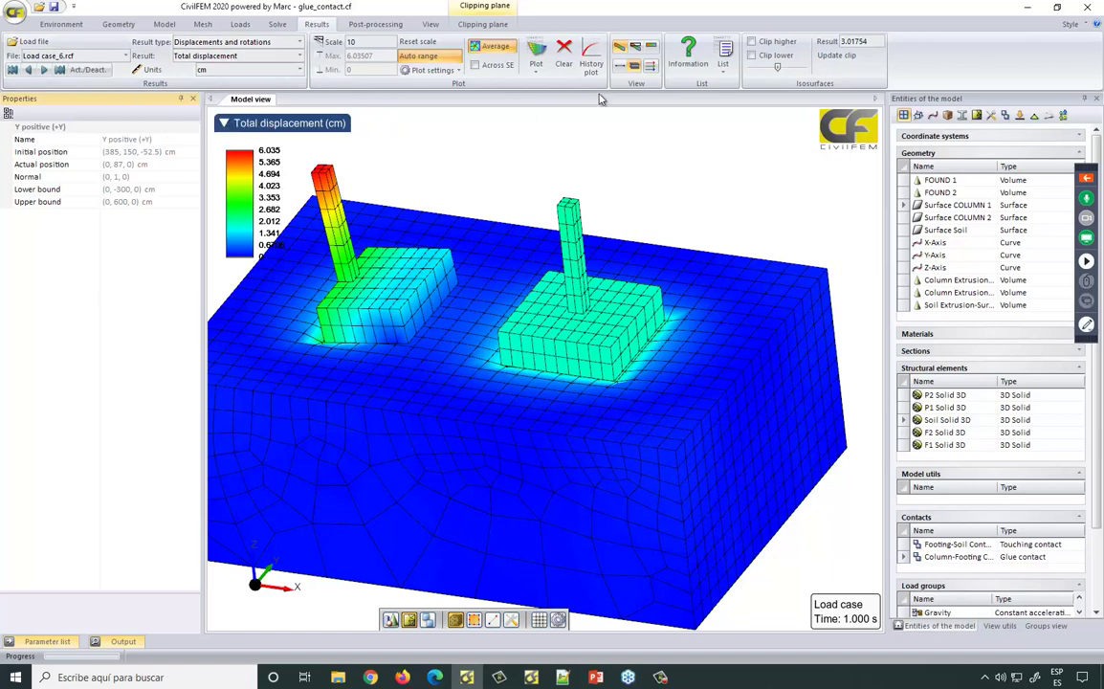
pyautogui.click(722, 67)
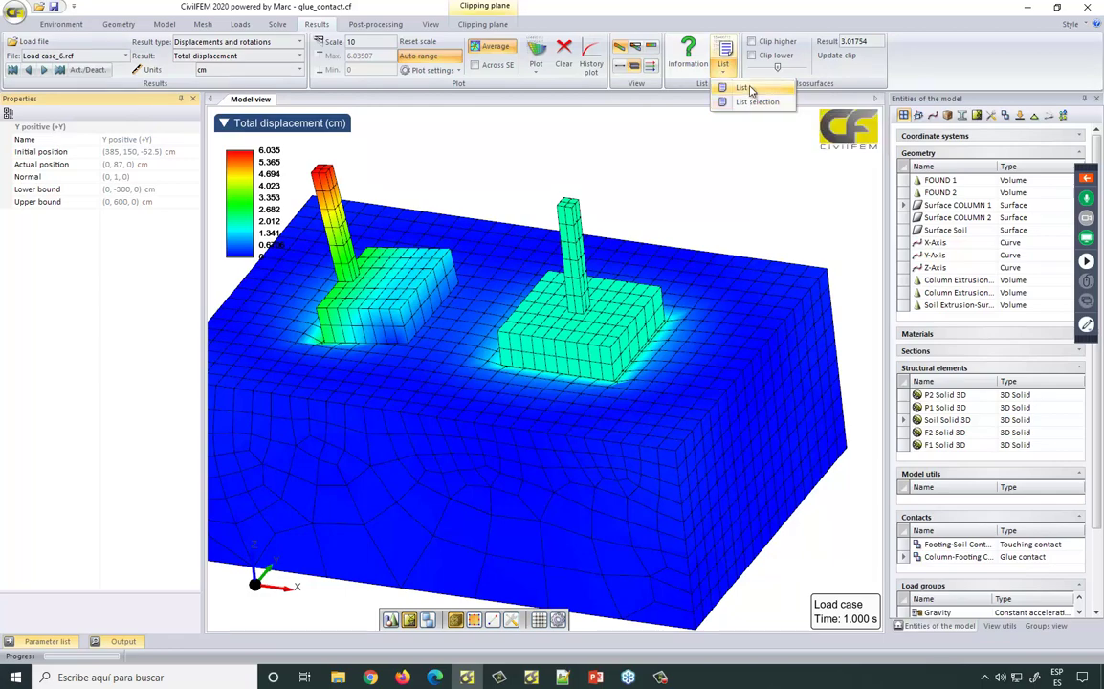
pyautogui.click(756, 101)
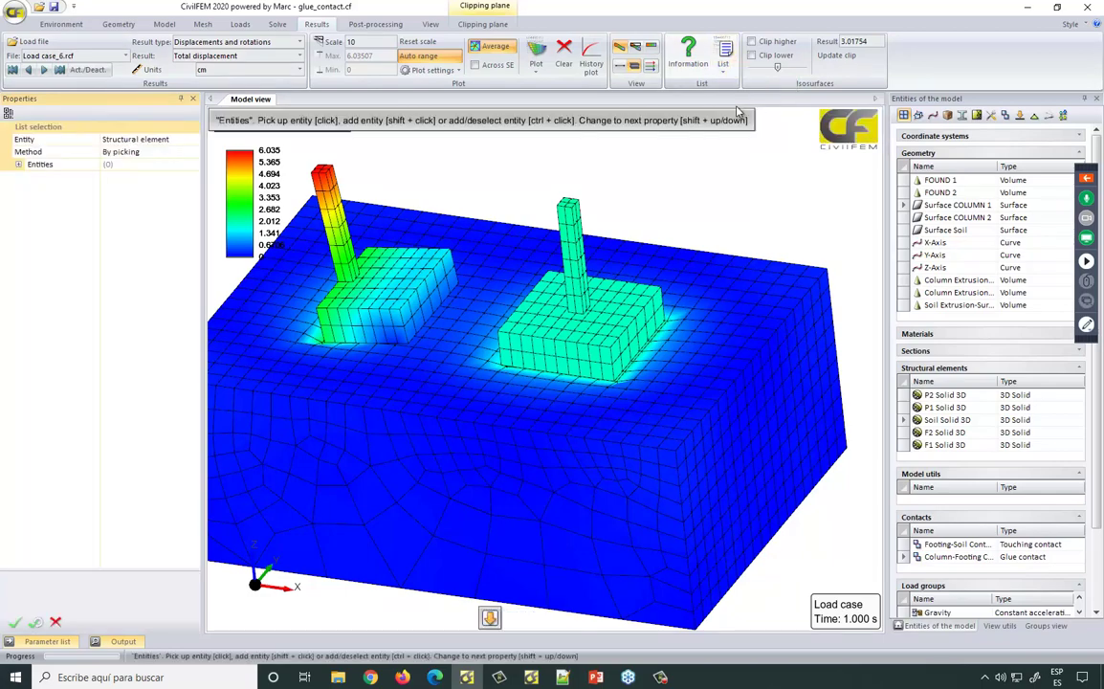
pyautogui.click(324, 191)
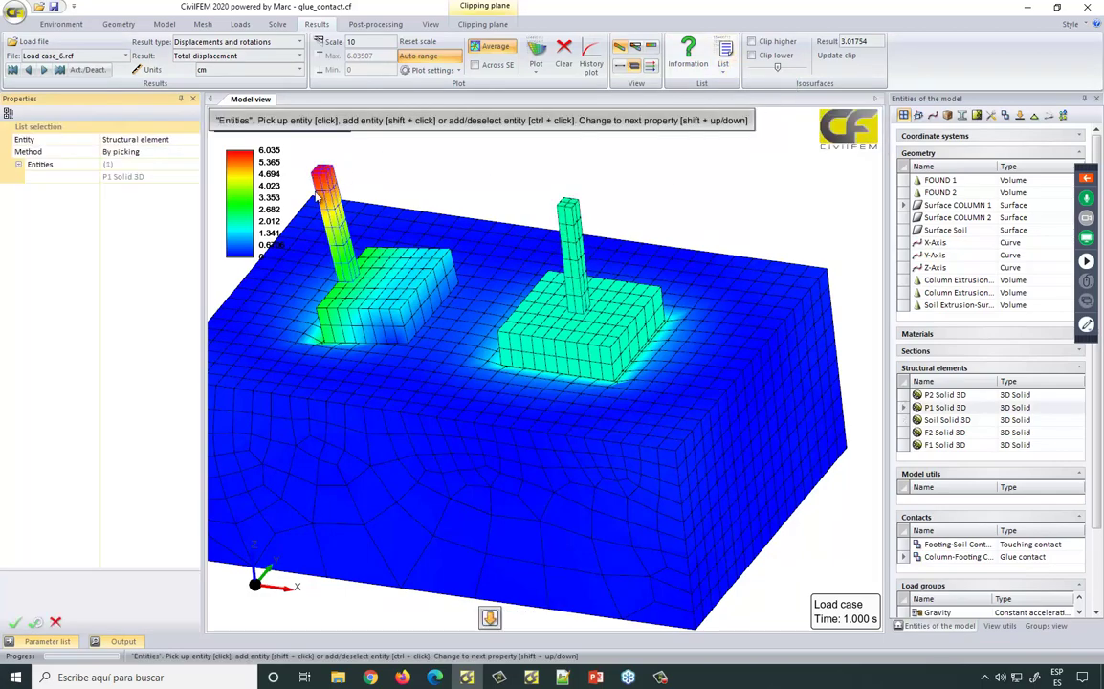
pyautogui.click(15, 623)
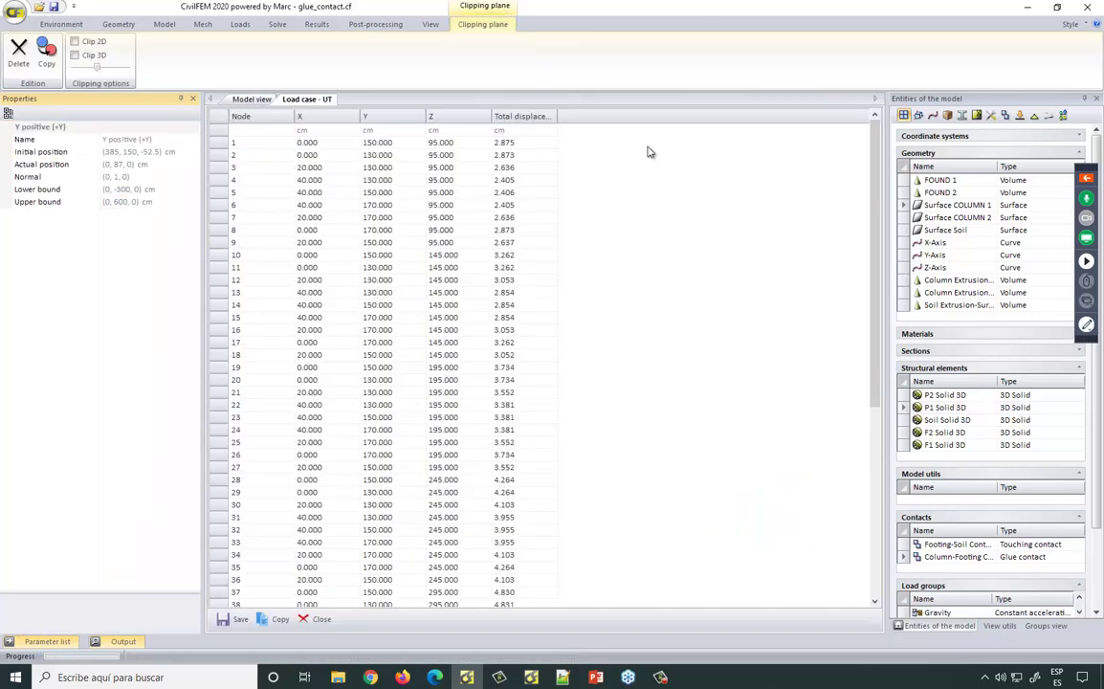
# - Look through the nodal coordinates and total displacements in the results table, and return to the model view
pyautogui.scroll(-8, 863, 207)
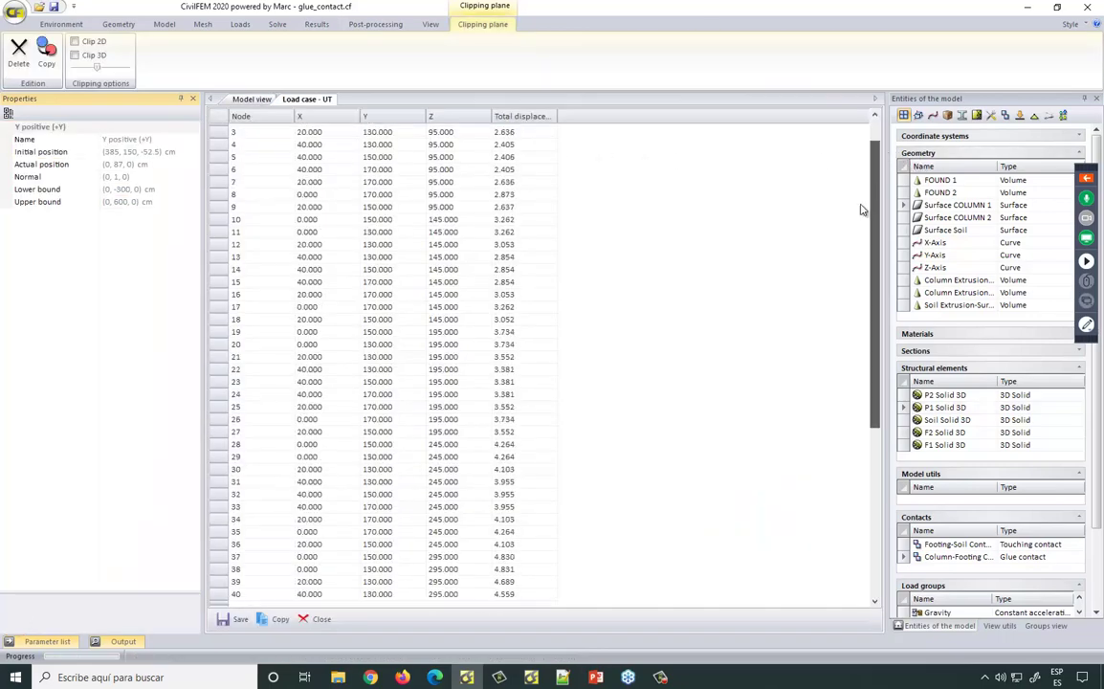
pyautogui.scroll(8, 846, 134)
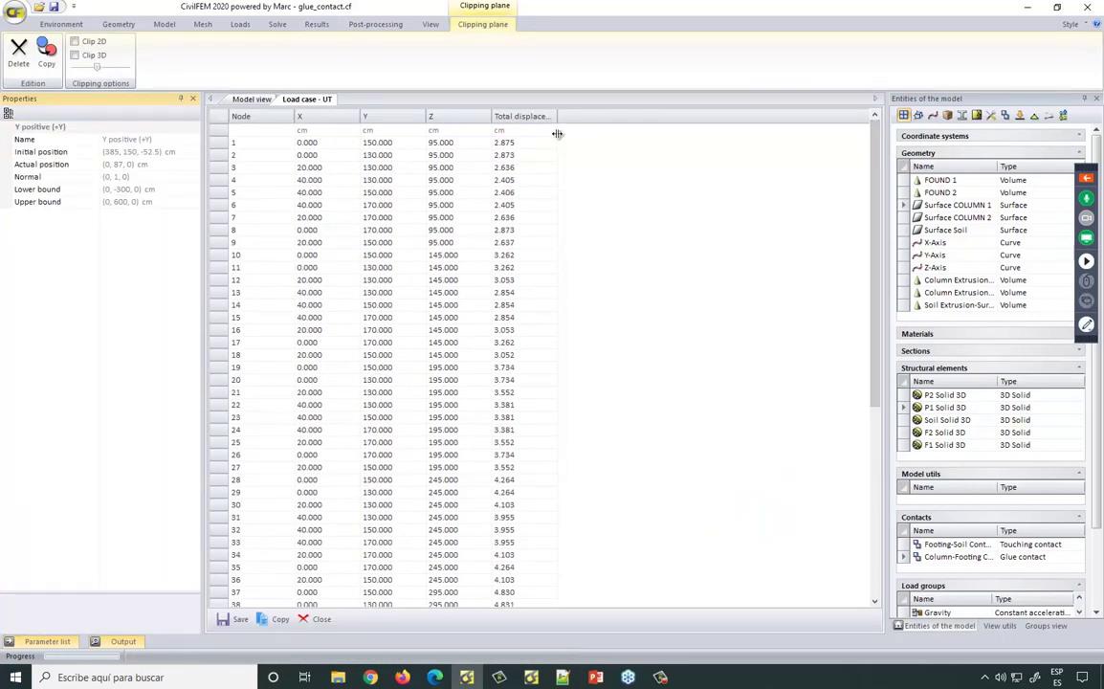
pyautogui.click(241, 99)
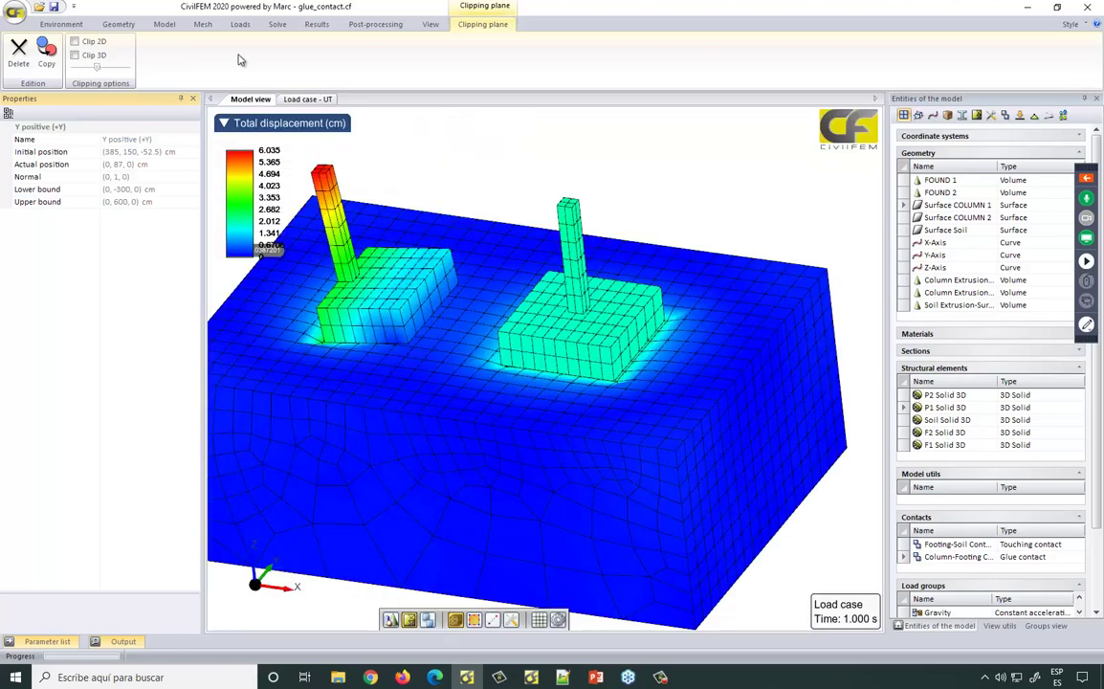
# - Choose the Stresses result type and plot the XY component of stress in MPa on the model
pyautogui.click(317, 25)
pyautogui.click(253, 44)
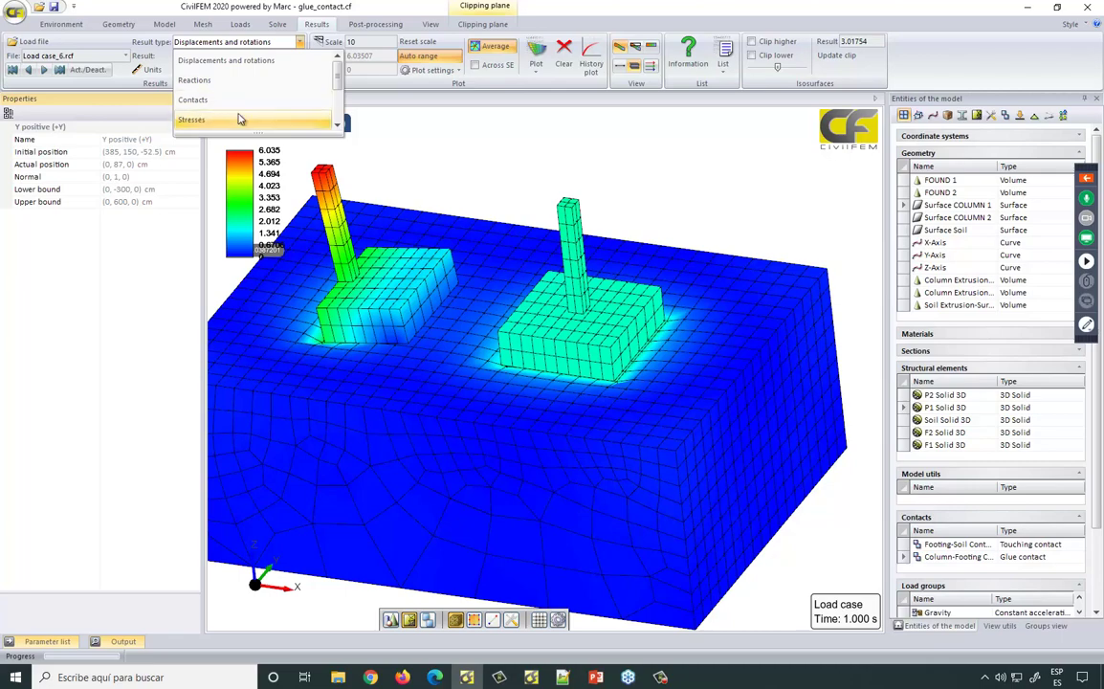
pyautogui.click(236, 120)
pyautogui.click(239, 56)
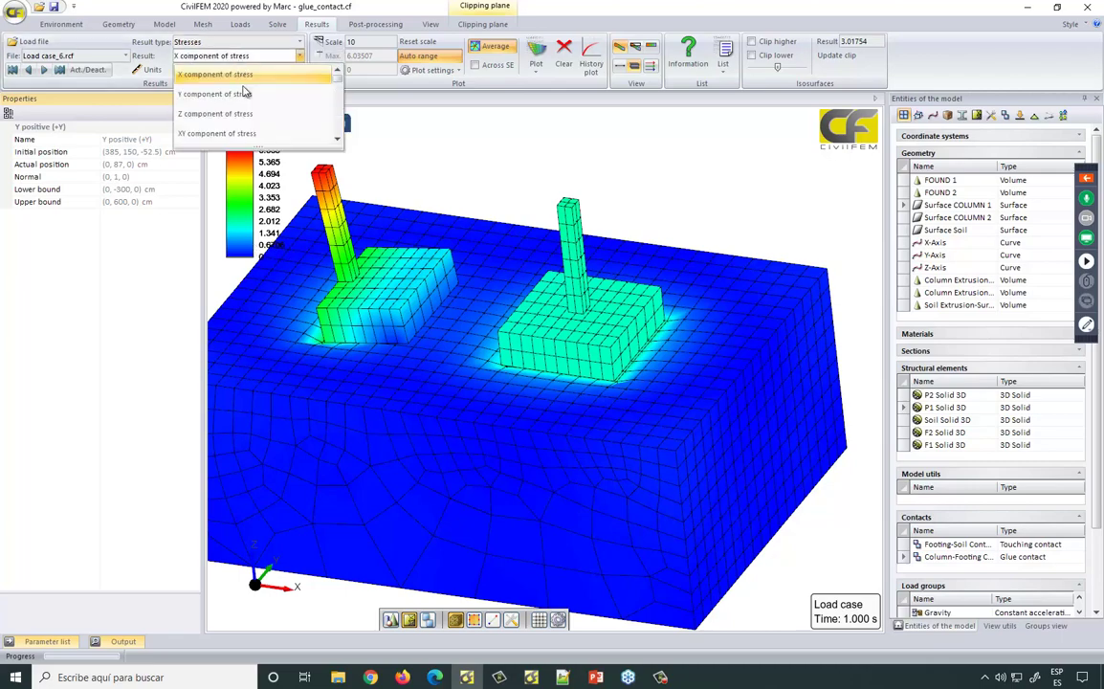
pyautogui.click(246, 134)
pyautogui.click(243, 69)
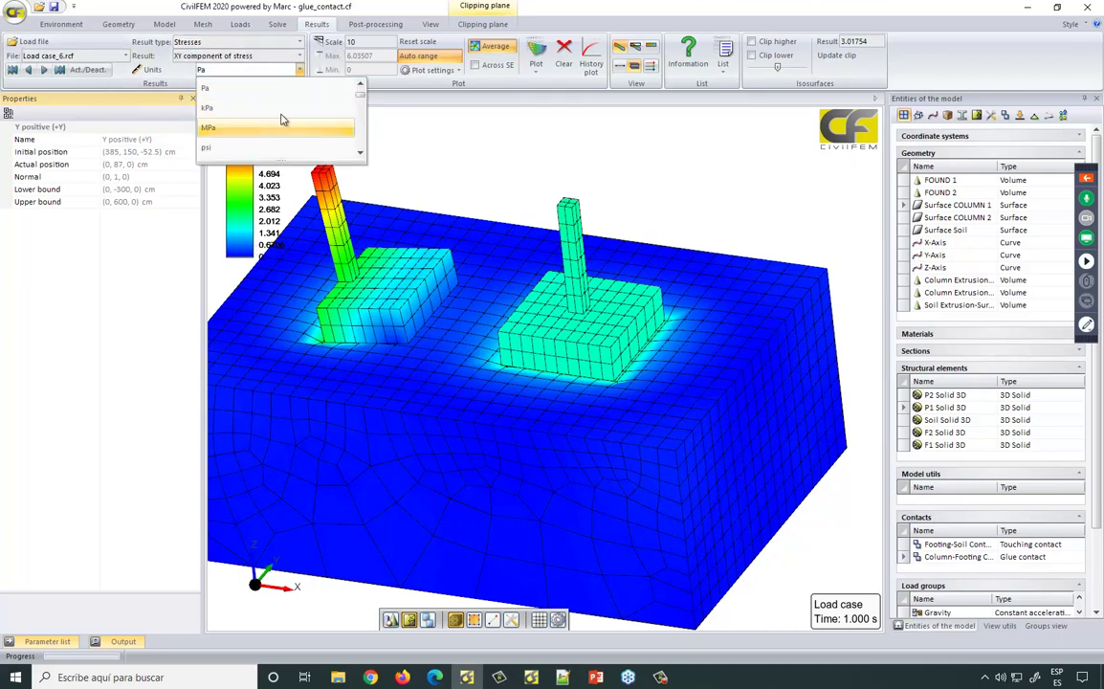
pyautogui.click(281, 118)
pyautogui.click(540, 56)
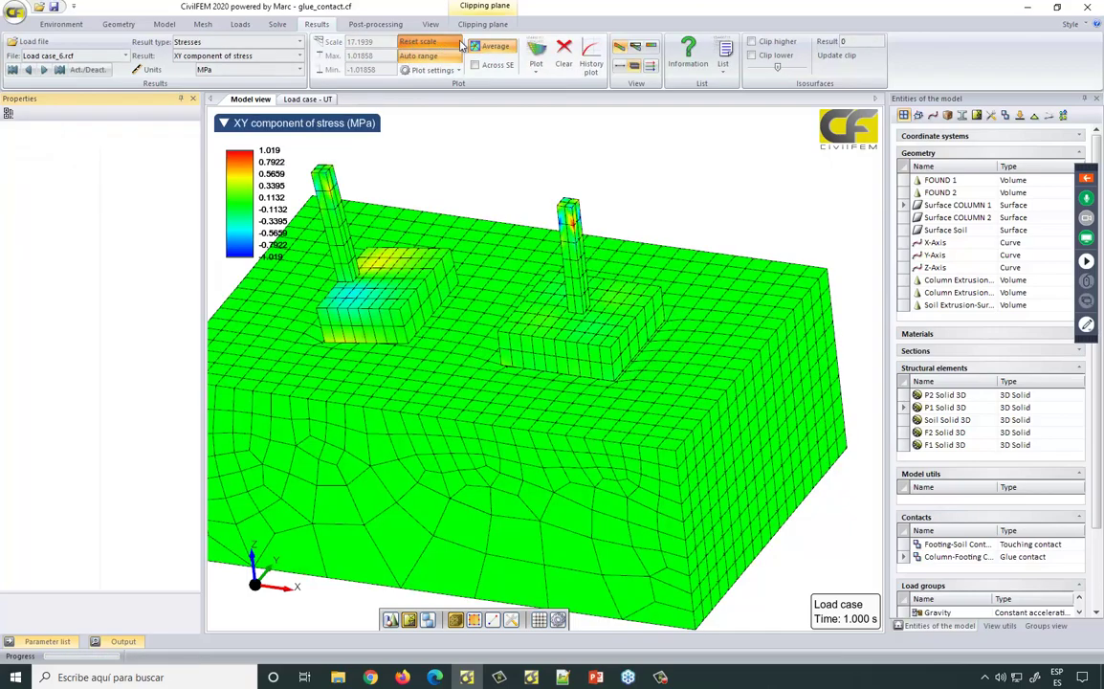
pyautogui.scroll(-3, 587, 150)
pyautogui.moveTo(589, 164); pyautogui.dragTo(461, 263)
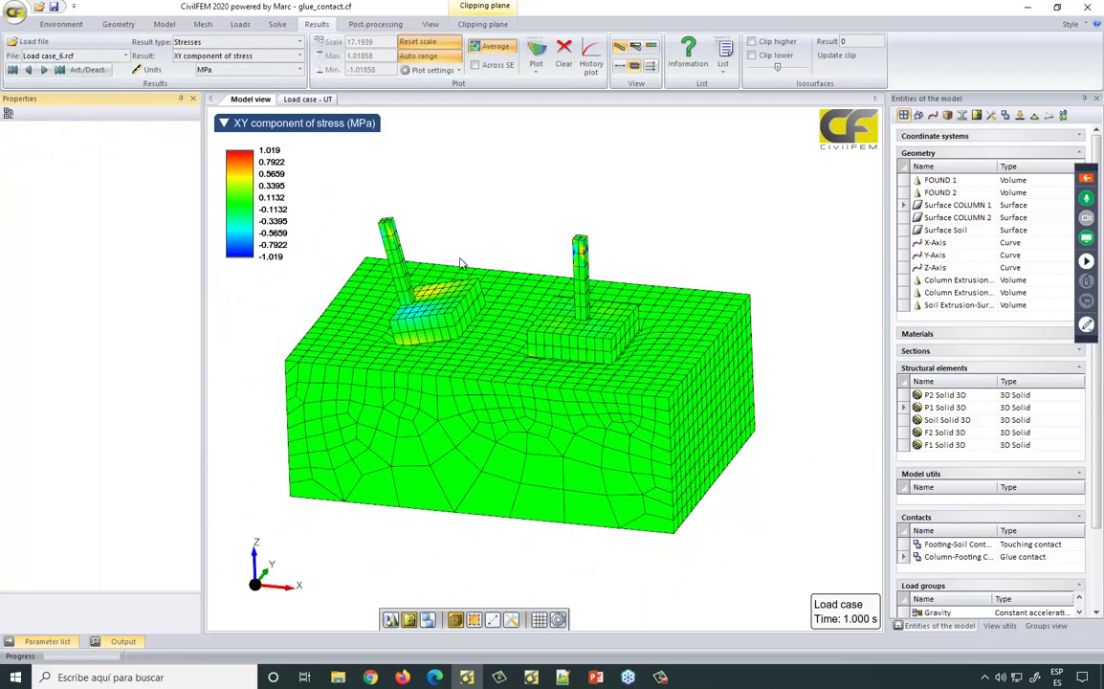
# - Hide the F1 Solid 3D footing and plot the total contact normal stress in MPa from the Contacts results
pyautogui.click(447, 304)
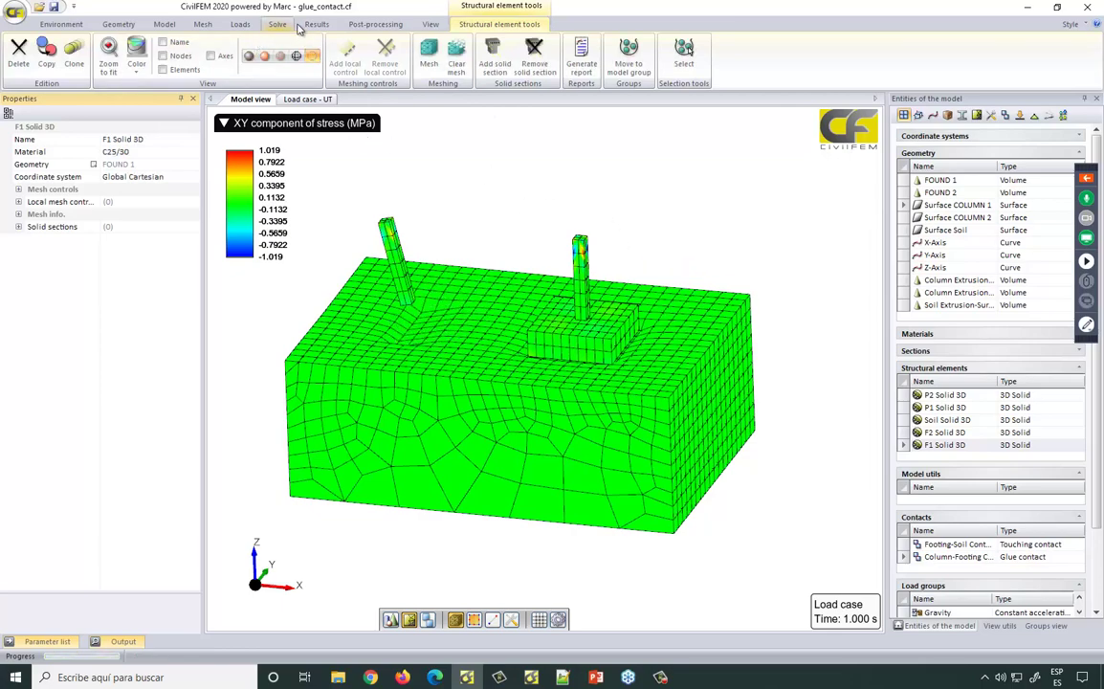
pyautogui.click(310, 25)
pyautogui.click(250, 43)
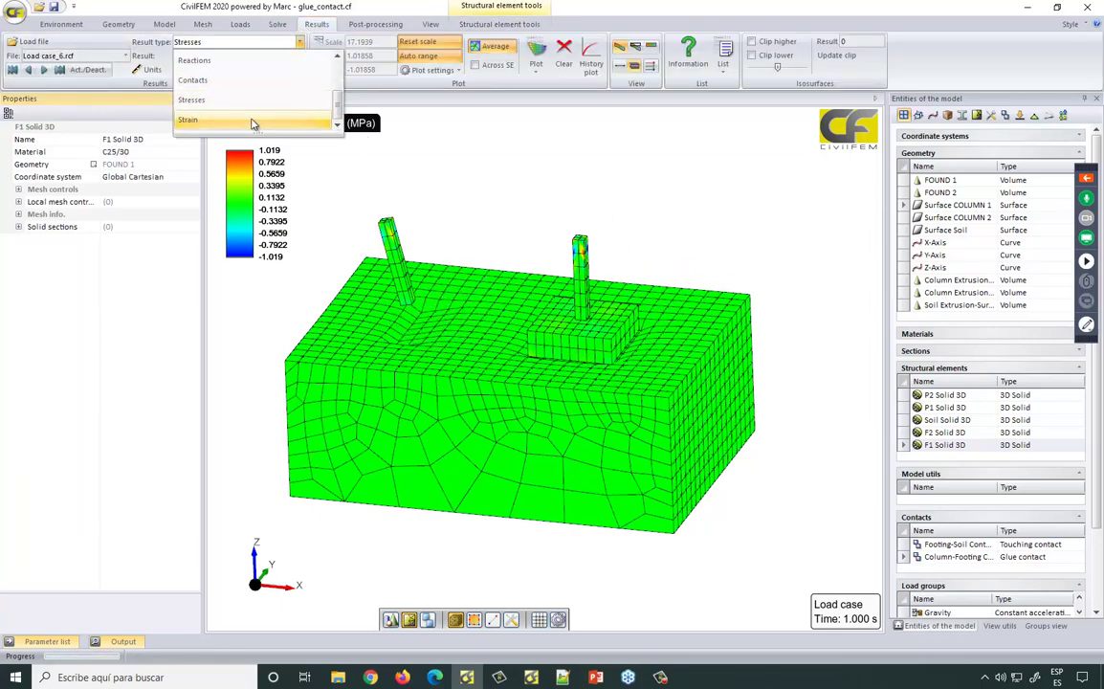
pyautogui.click(235, 80)
pyautogui.click(239, 55)
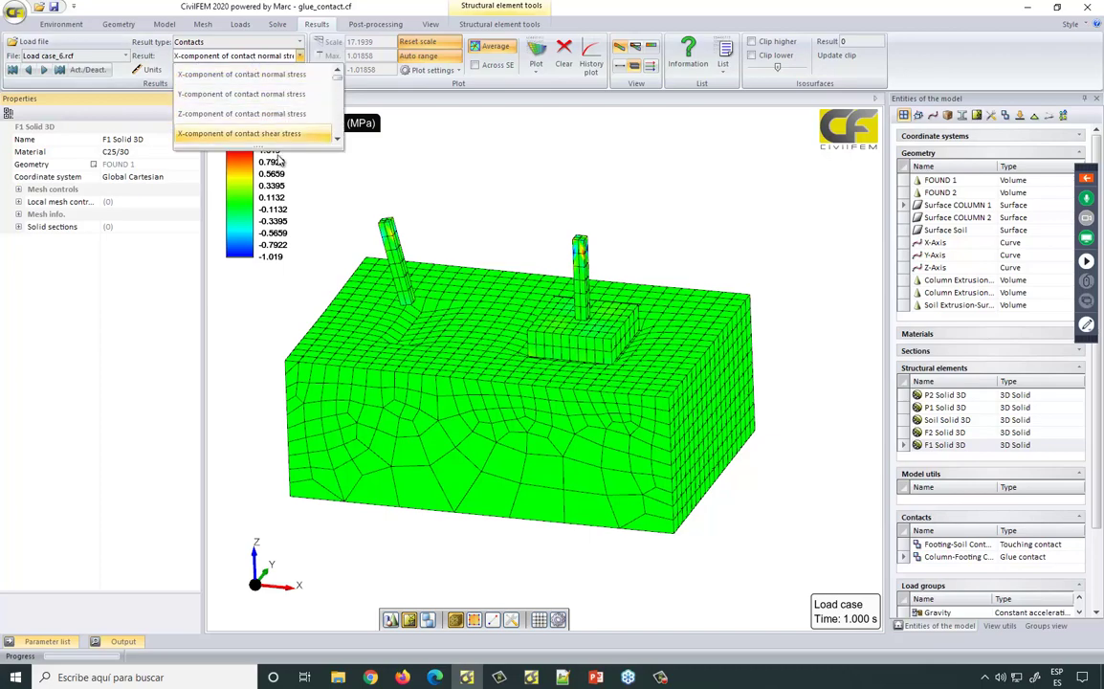
pyautogui.moveTo(260, 146); pyautogui.dragTo(260, 441)
pyautogui.click(279, 331)
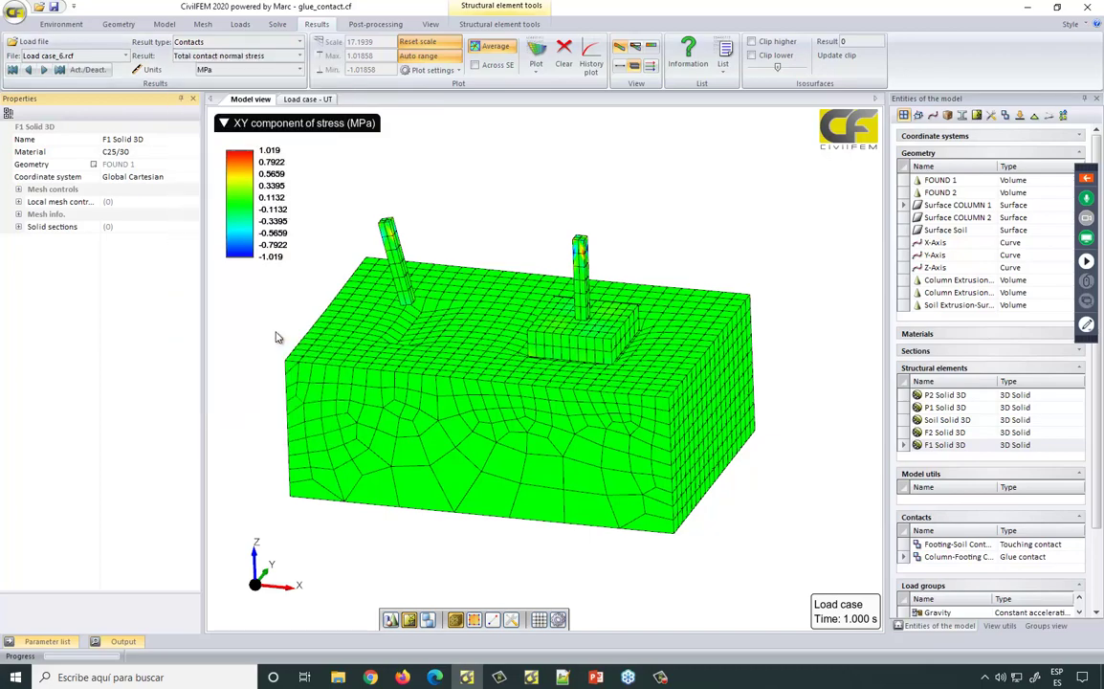
pyautogui.click(536, 55)
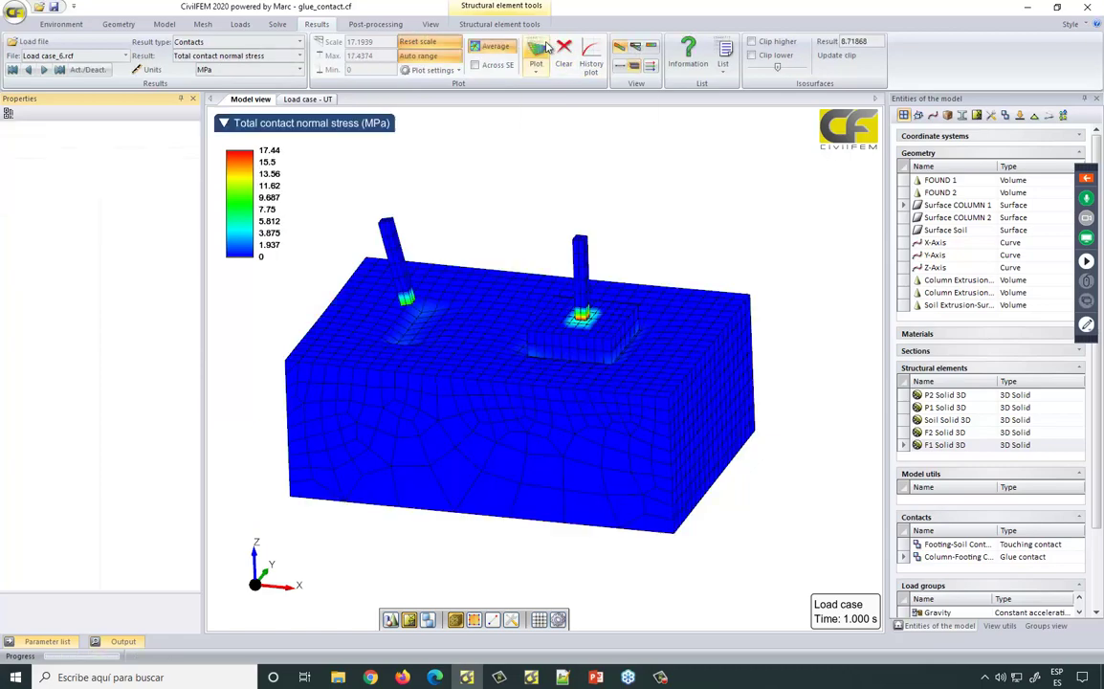
# - Hide the F2 Solid 3D footing as well and plot the Contact status result on the model
pyautogui.click(572, 339)
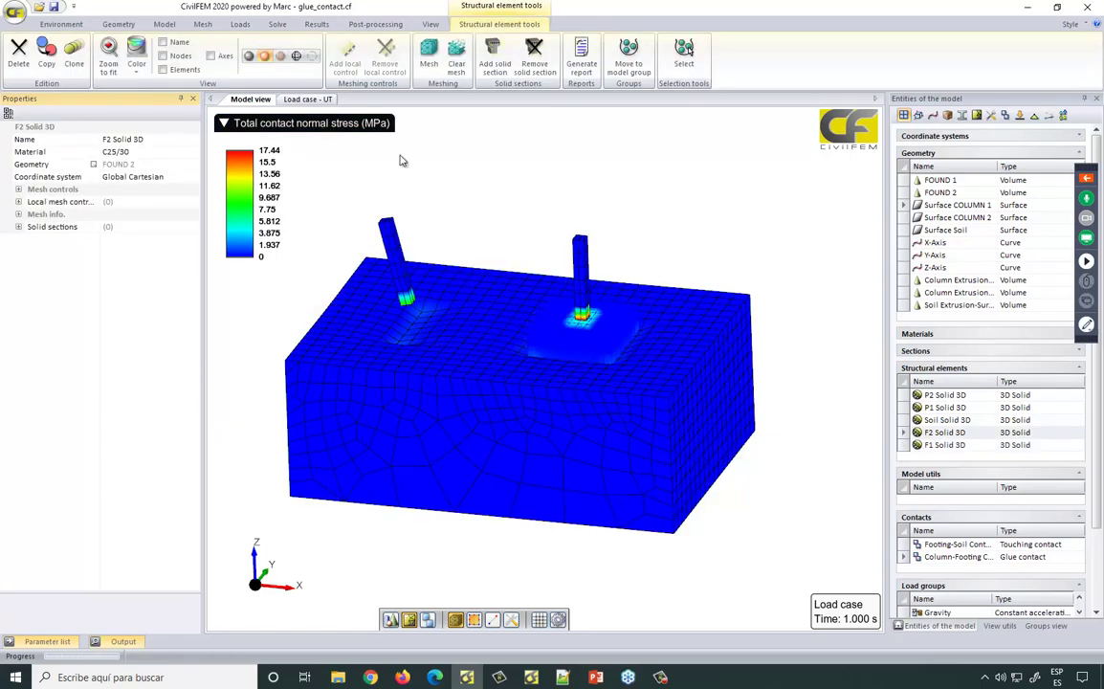
pyautogui.click(311, 55)
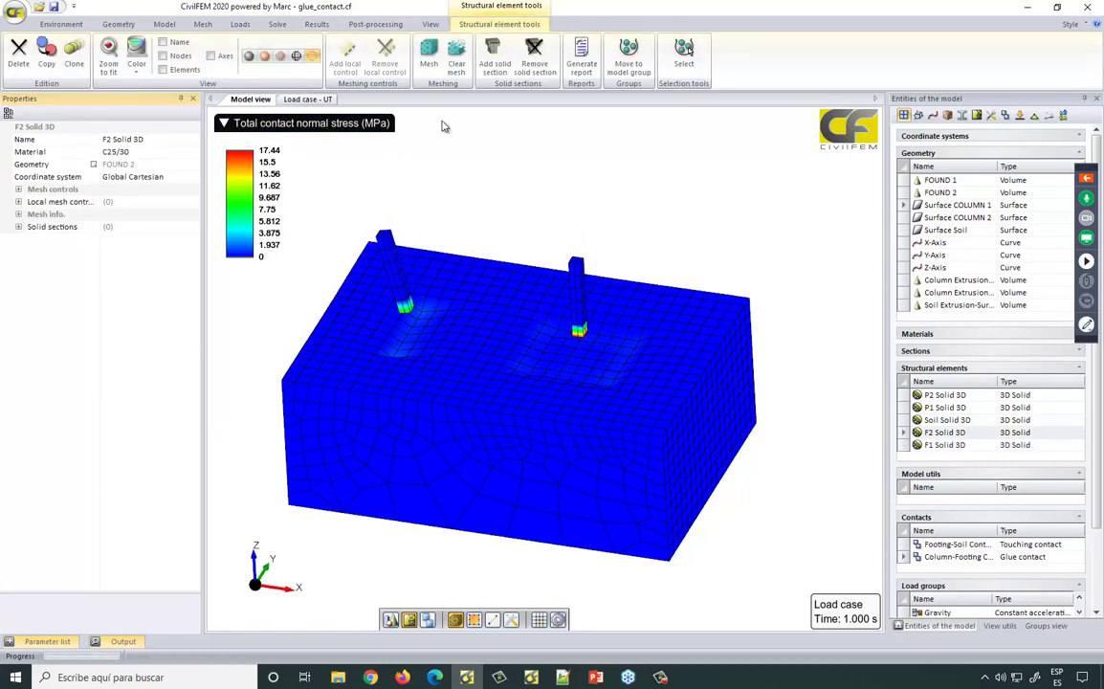
pyautogui.click(313, 28)
pyautogui.click(272, 55)
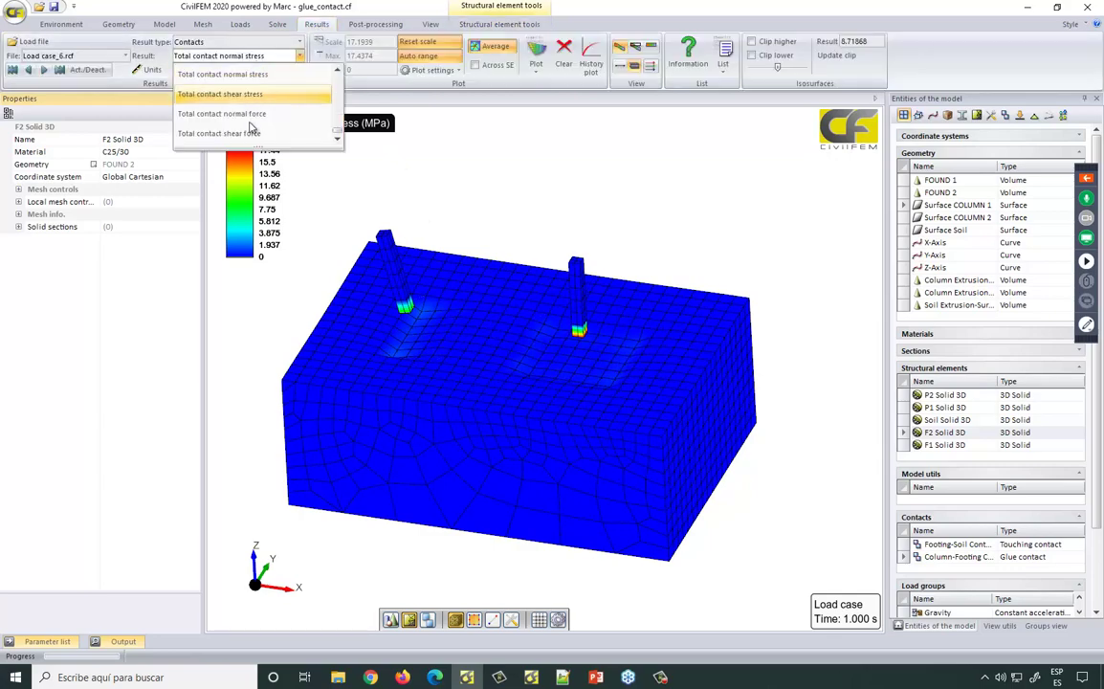
pyautogui.scroll(5, 253, 142)
pyautogui.click(205, 234)
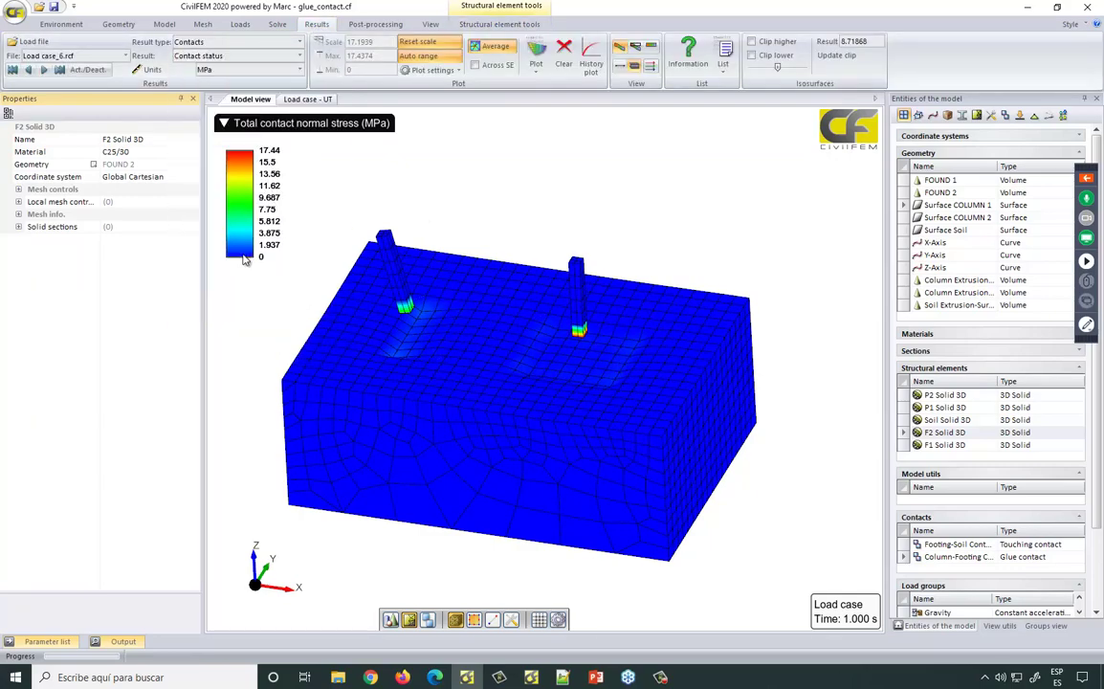
pyautogui.click(536, 56)
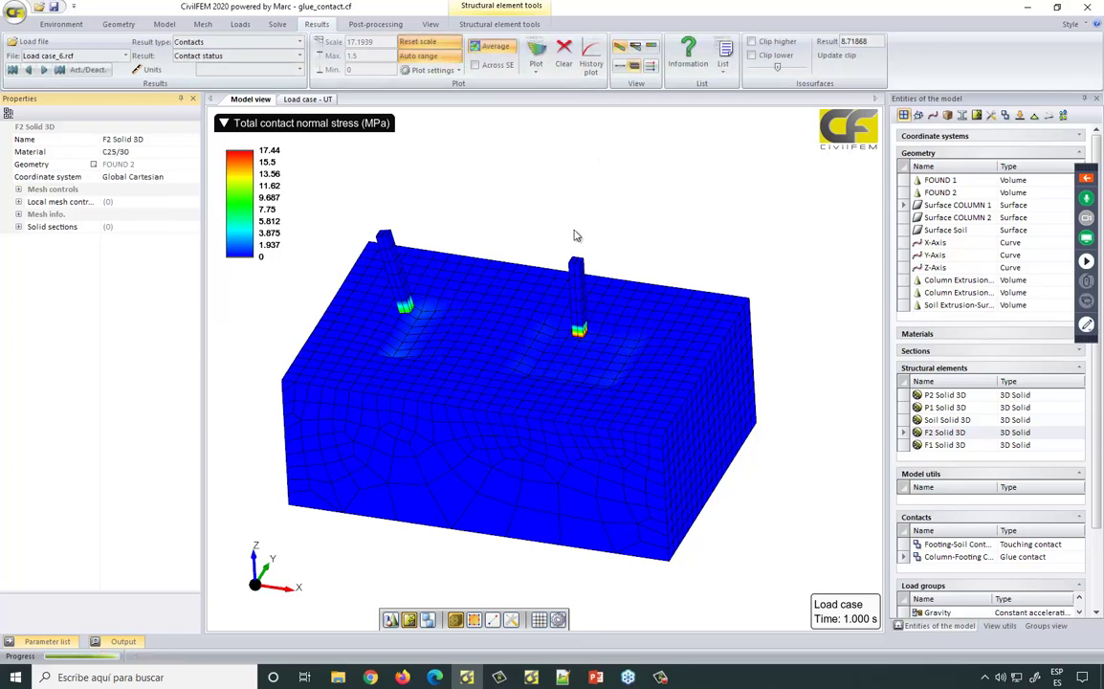
pyautogui.moveTo(593, 211)
pyautogui.mouseDown(button='middle')
pyautogui.moveTo(594, 188)
pyautogui.moveTo(594, 199)
pyautogui.mouseUp(button='middle')
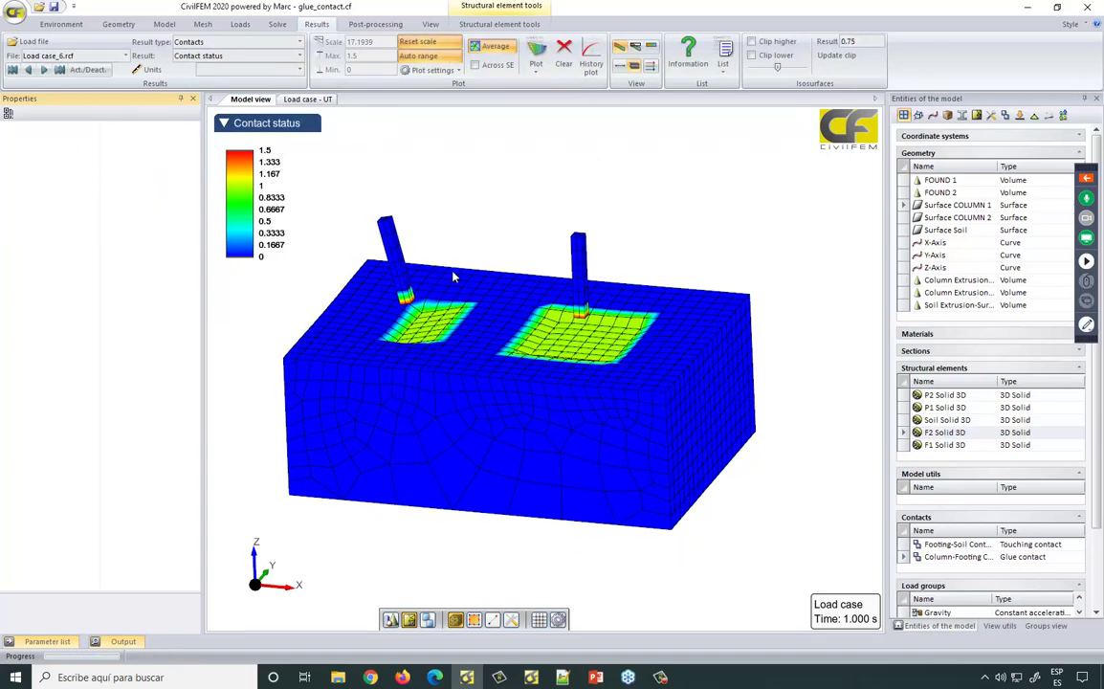
pyautogui.moveTo(458, 230)
pyautogui.mouseDown(button='middle')
pyautogui.moveTo(463, 190)
pyautogui.moveTo(452, 236)
pyautogui.mouseUp(button='middle')
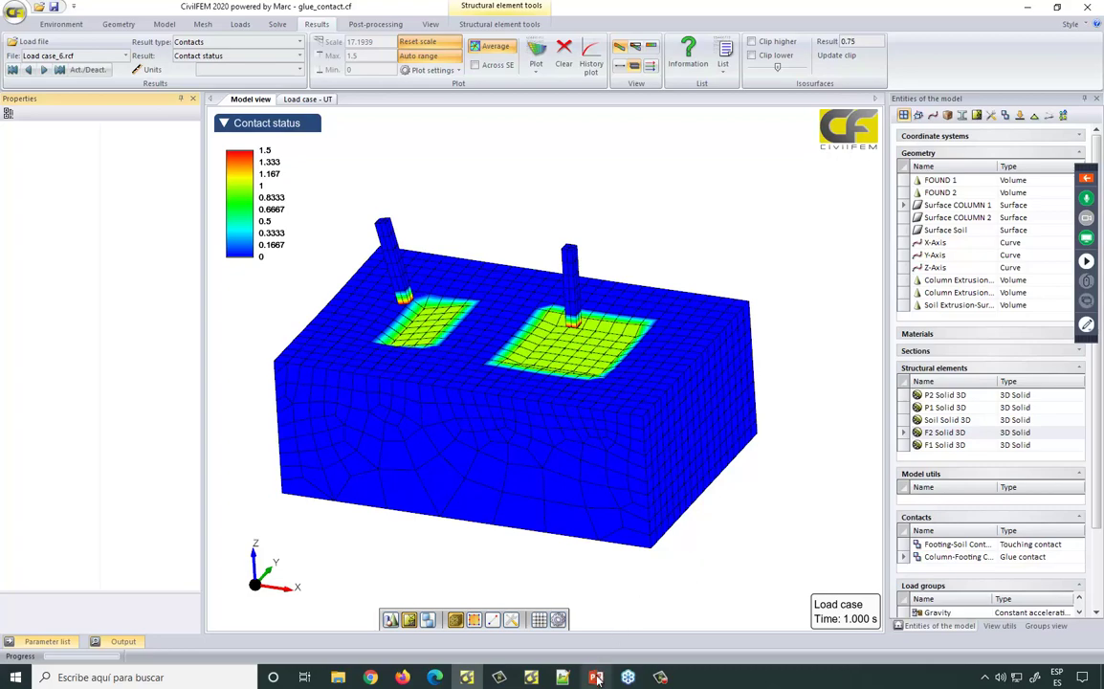
# - Switch to the PowerPoint presentation, start the slide show from the FAQs Solved slide and advance past CivilFEM 2020 Improvements to the Training slide
pyautogui.hotkey('alt', 'Tab')
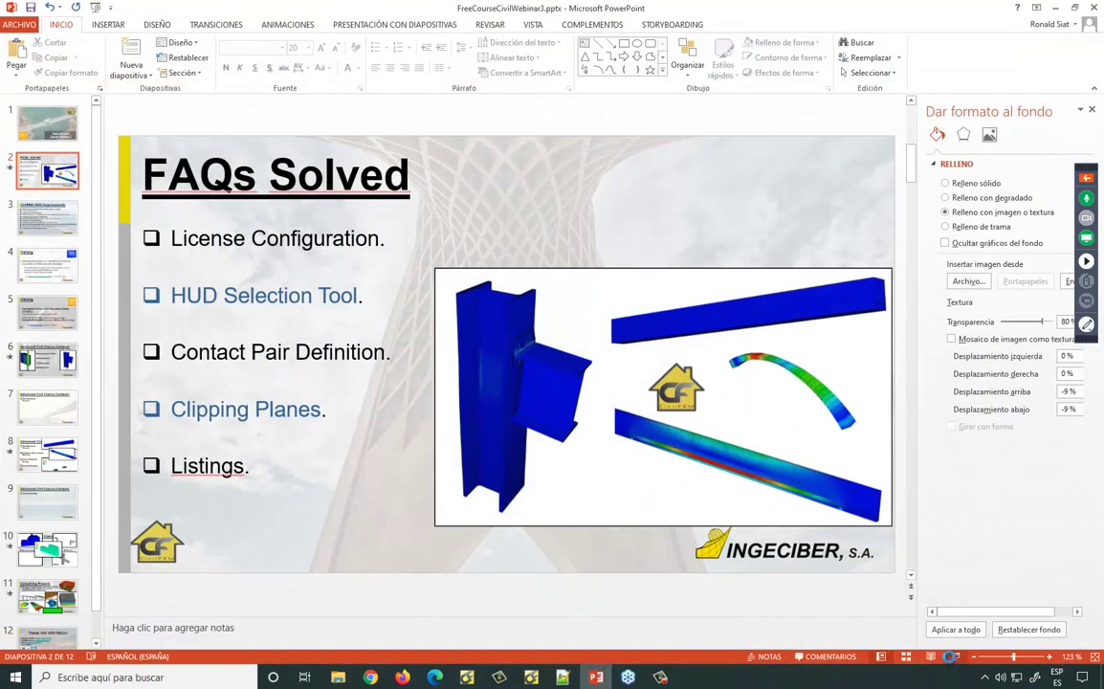
pyautogui.hotkey('shift', 'F5')
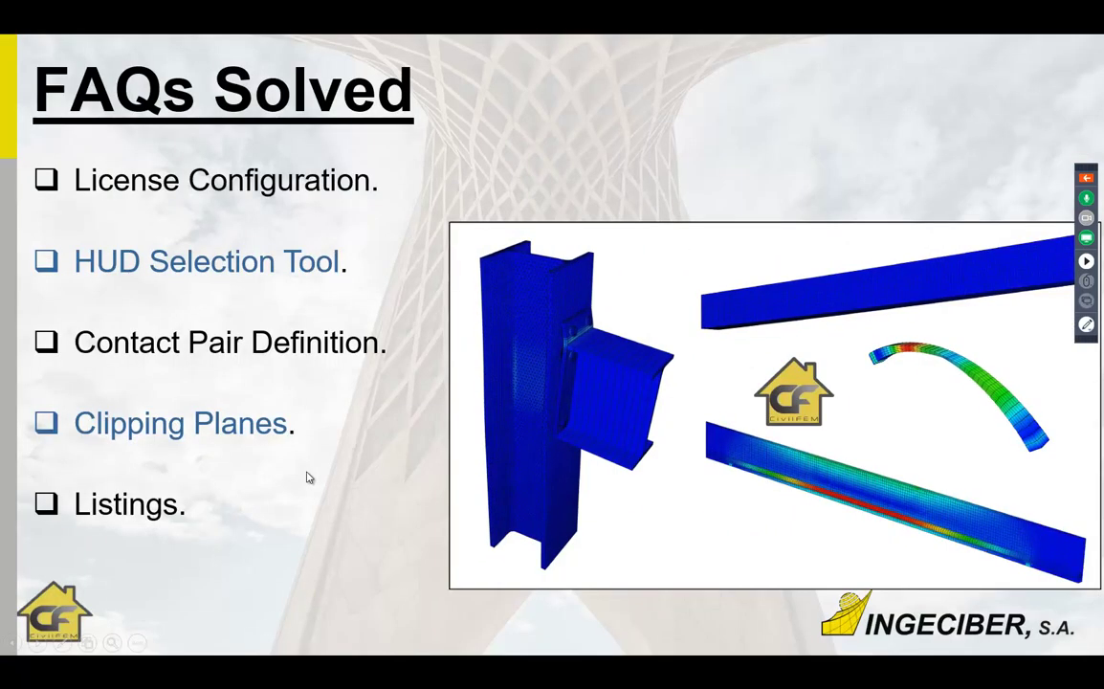
pyautogui.click(308, 476)
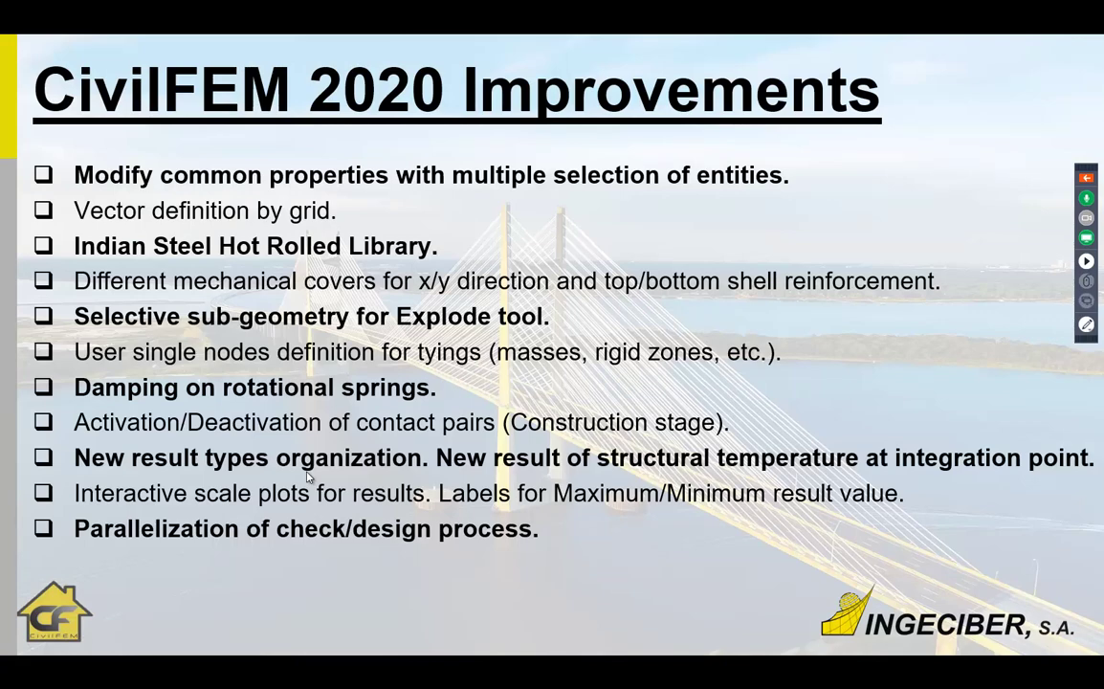
pyautogui.click(308, 476)
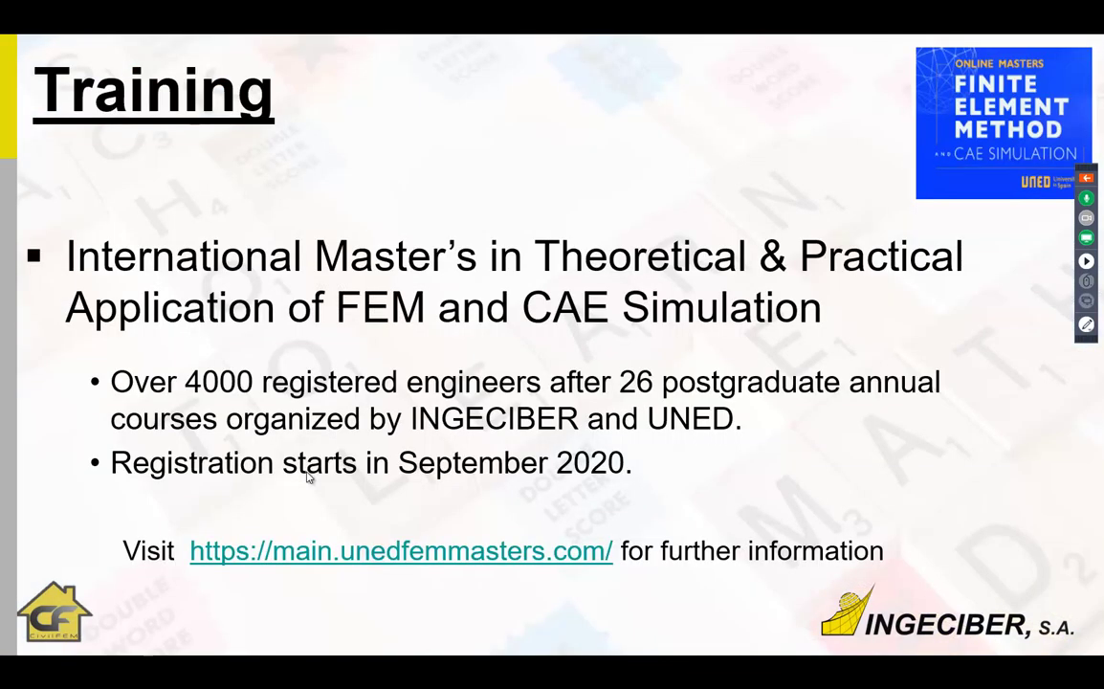